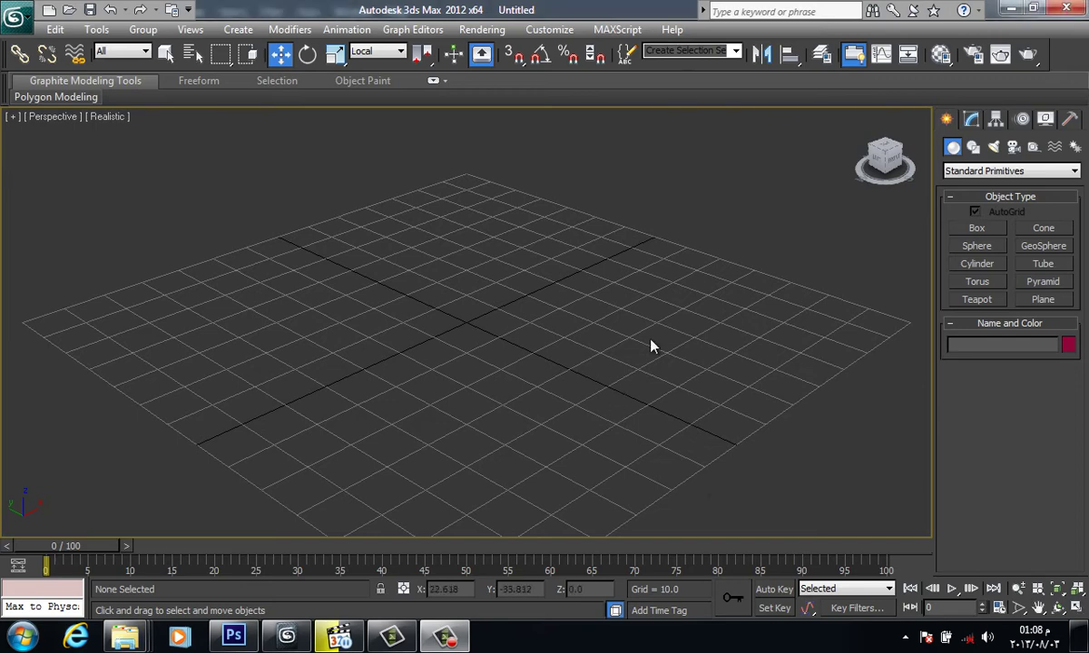
# - Maximize the perspective viewport and tilt it to look more from above
pyautogui.hotkey('alt', 'shift')
pyautogui.hotkey('alt', 'w')
pyautogui.hotkey('alt', 'w')
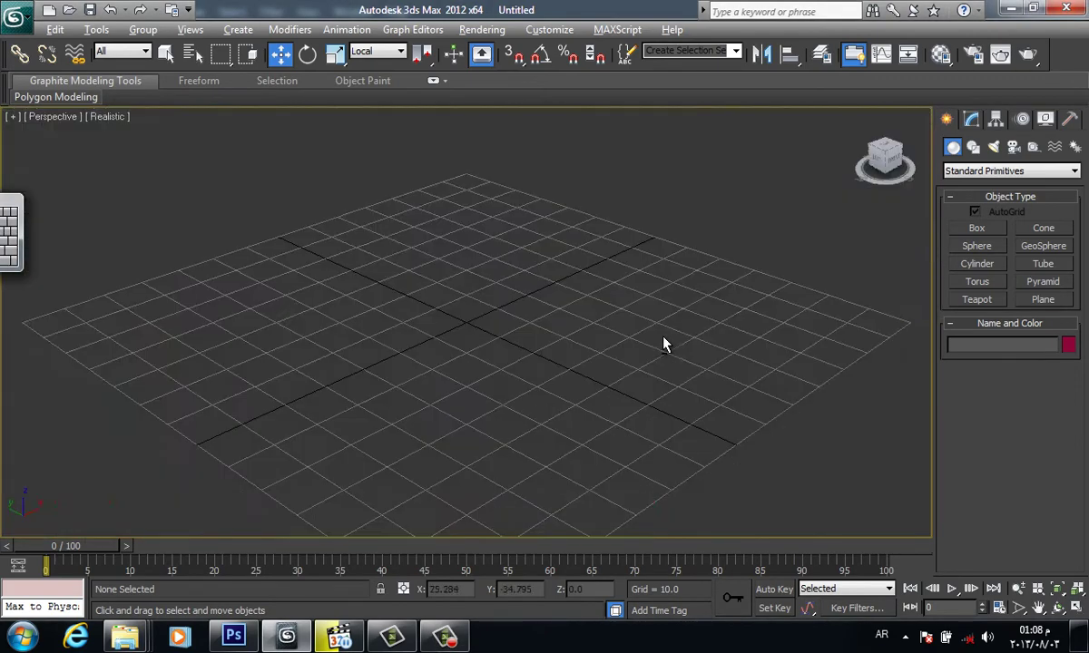
pyautogui.keyDown('alt'); pyautogui.moveTo(653, 311); pyautogui.dragTo(510, 394, button='middle'); pyautogui.keyUp('alt')
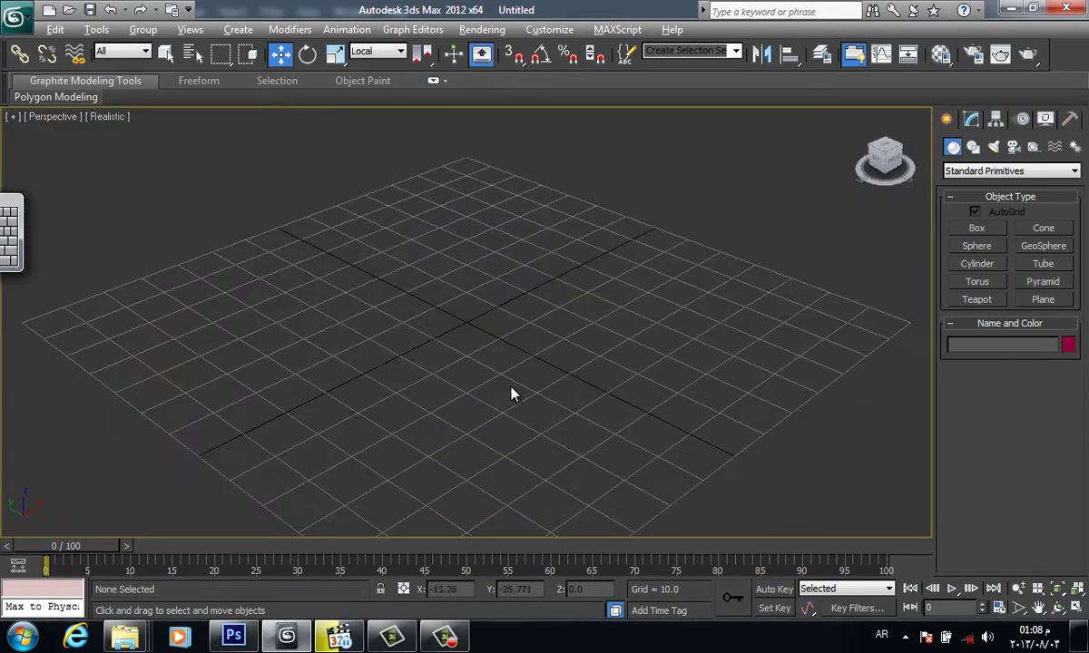
pyautogui.keyDown('alt'); pyautogui.moveTo(487, 329); pyautogui.dragTo(482, 329, button='middle'); pyautogui.keyUp('alt')
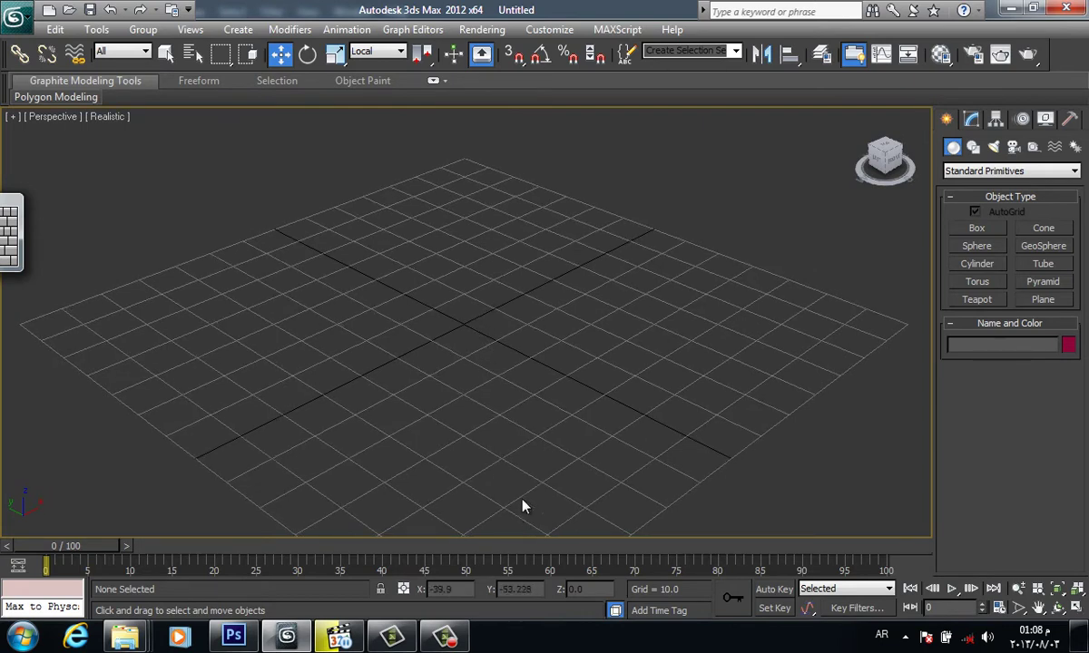
# - Create a large box, Box001, about 38.6 tall, and show edged faces
pyautogui.moveTo(885, 160)
pyautogui.click(977, 230)
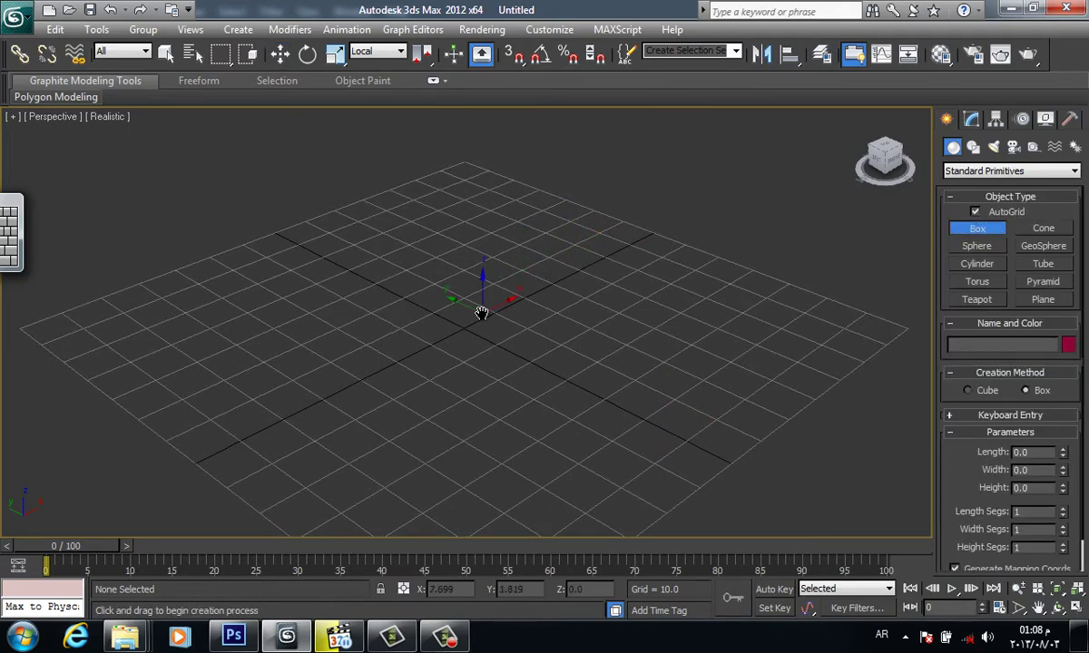
pyautogui.scroll(-3, 481, 317)
pyautogui.moveTo(479, 306); pyautogui.dragTo(487, 367)
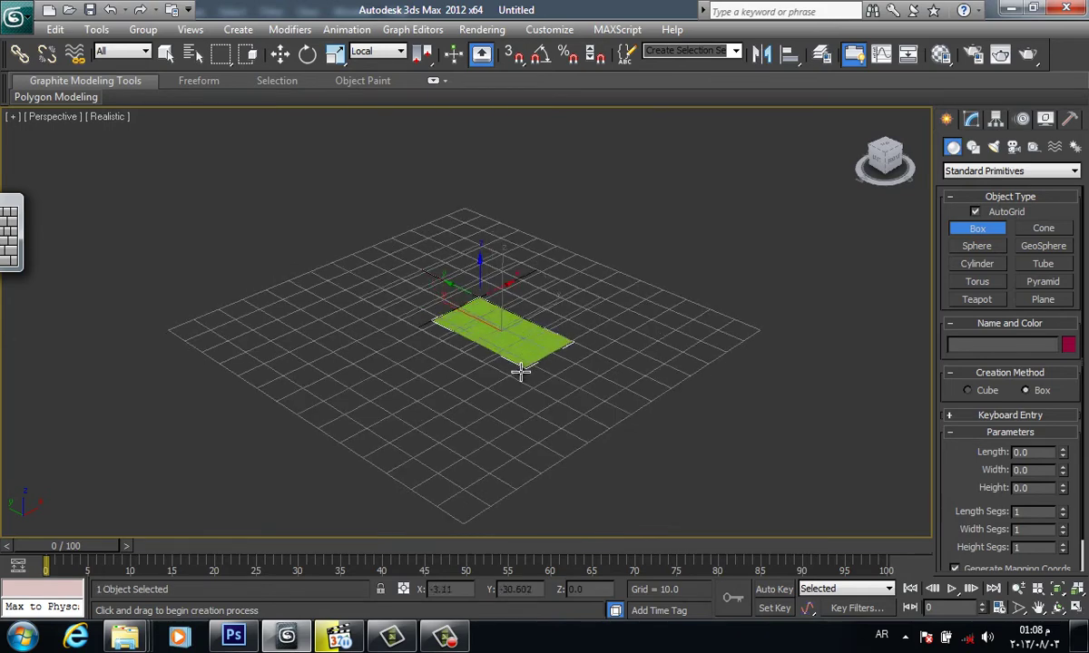
pyautogui.click(445, 270)
pyautogui.moveTo(445, 270)
pyautogui.mouseDown(button='middle')
pyautogui.moveTo(646, 337)
pyautogui.moveTo(585, 337)
pyautogui.mouseUp(button='middle')
pyautogui.press('F4')
# - Create a smaller box, Box002, beside the green box
pyautogui.moveTo(635, 331); pyautogui.dragTo(628, 375)
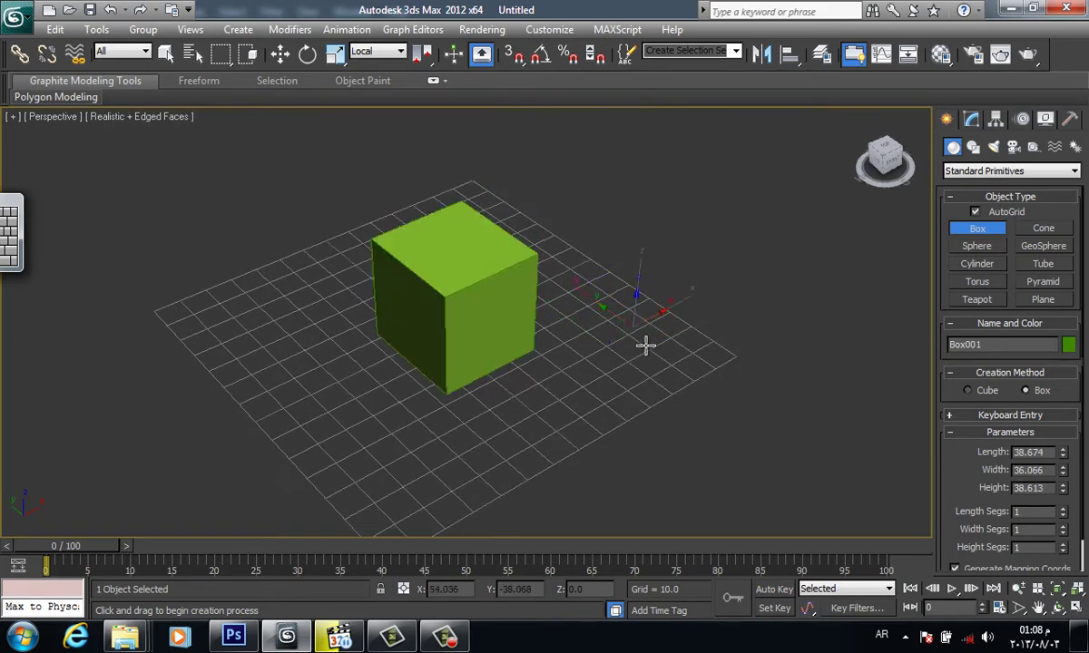
pyautogui.click(654, 273)
pyautogui.press('w')
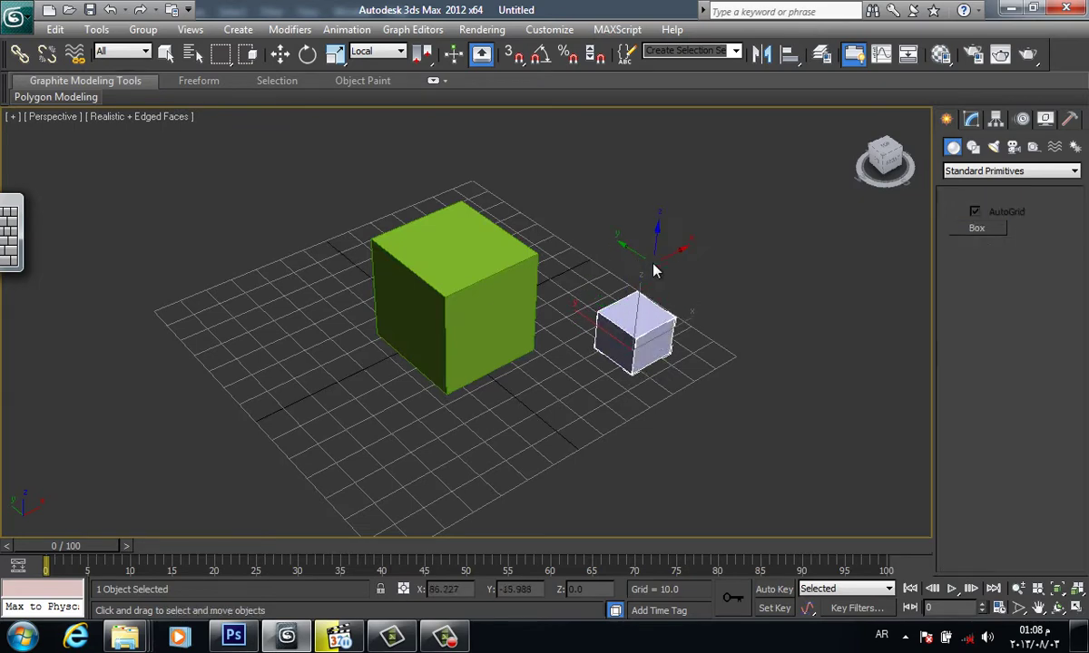
pyautogui.moveTo(655, 268); pyautogui.dragTo(623, 277, button='middle')
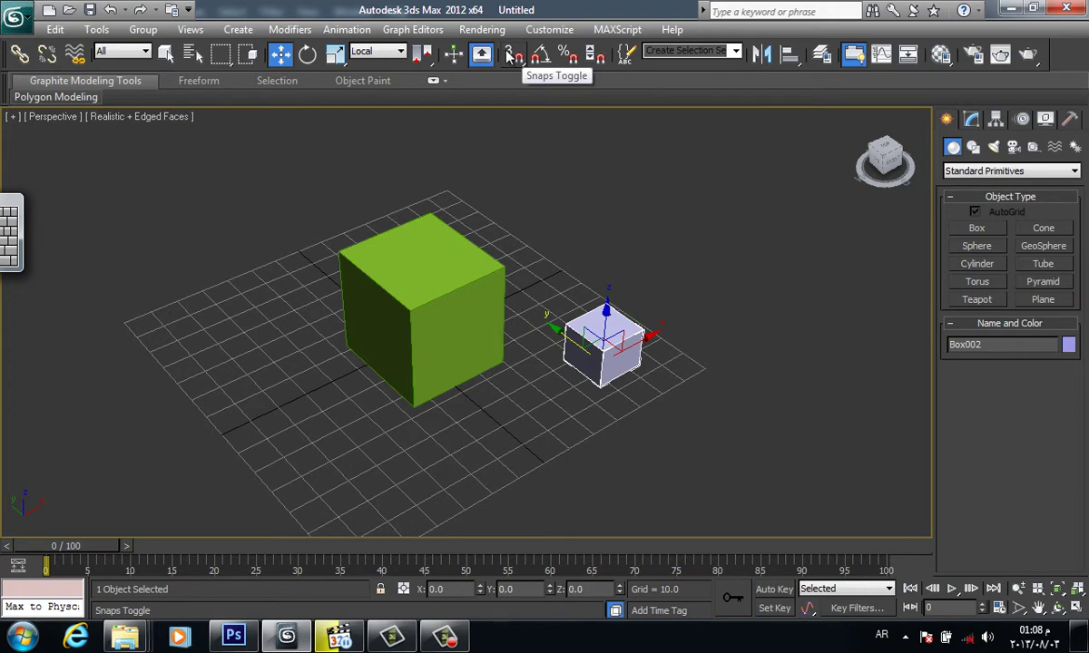
# - Toggle snapping on with S, then off again
pyautogui.moveTo(640, 296); pyautogui.dragTo(629, 292, button='middle')
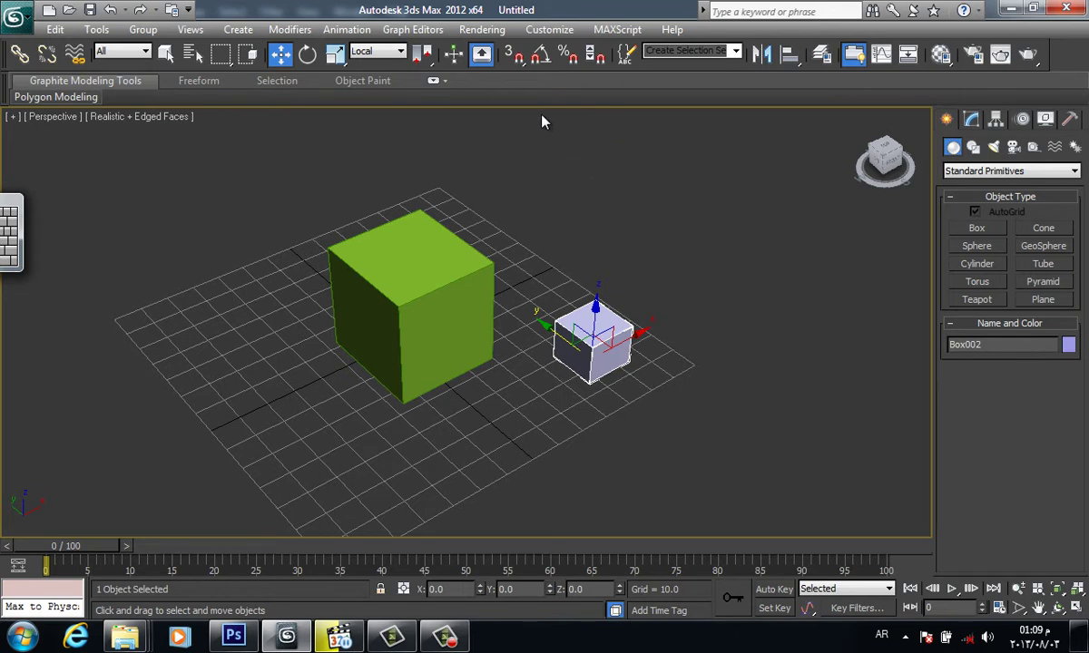
pyautogui.press('s')
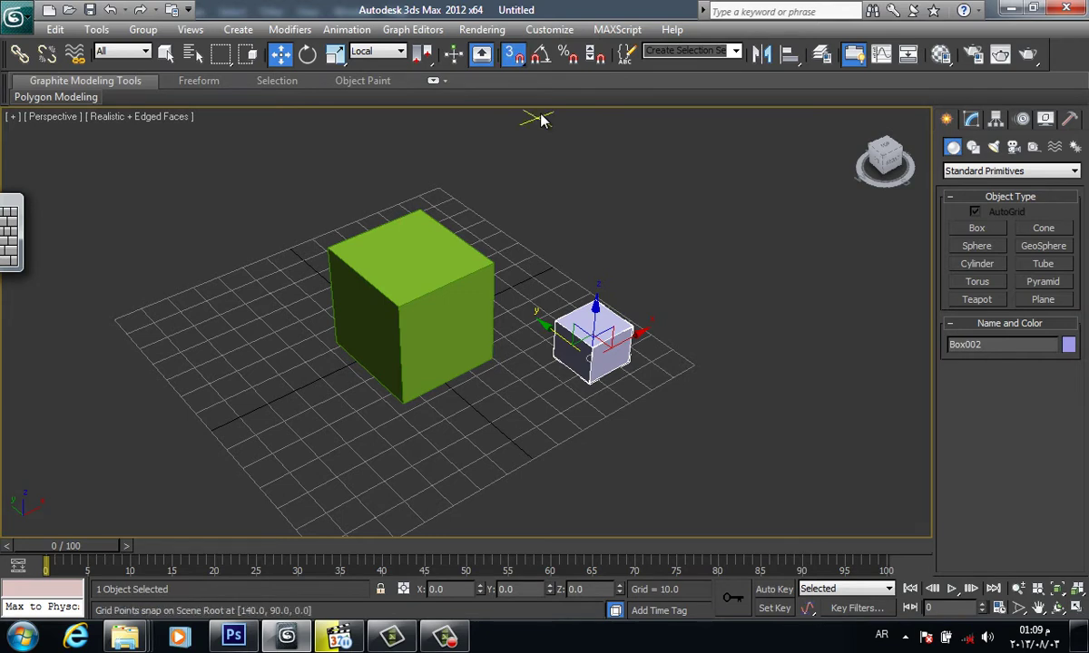
pyautogui.press('s')
pyautogui.press('s')
pyautogui.press('s')
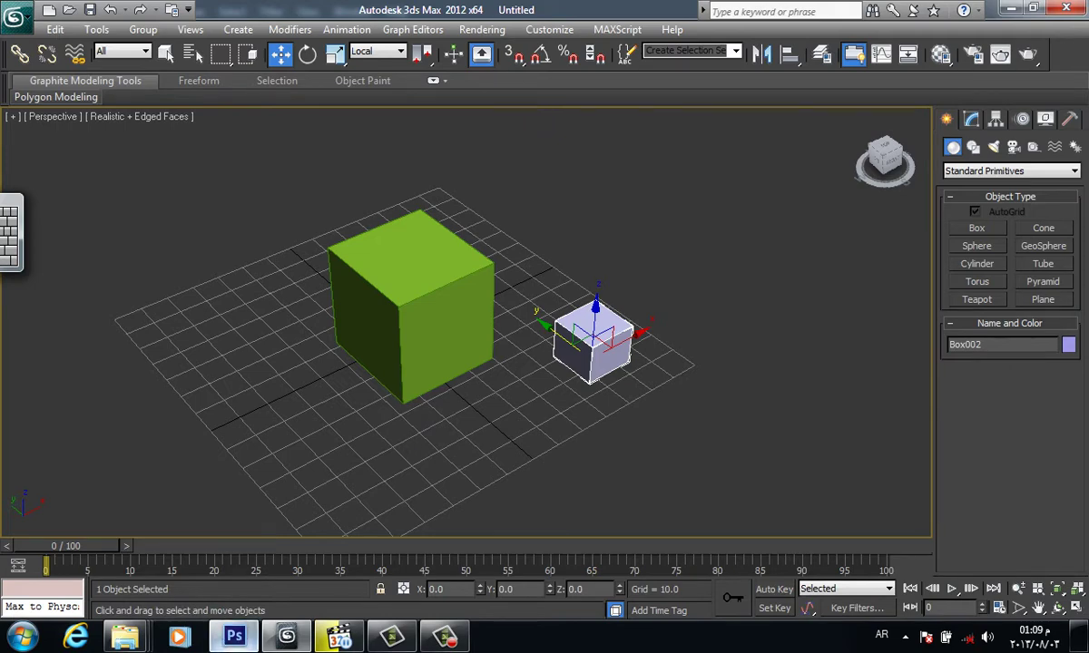
# - Write the note 'S snap' on the Photoshop whiteboard
pyautogui.click(233, 637)
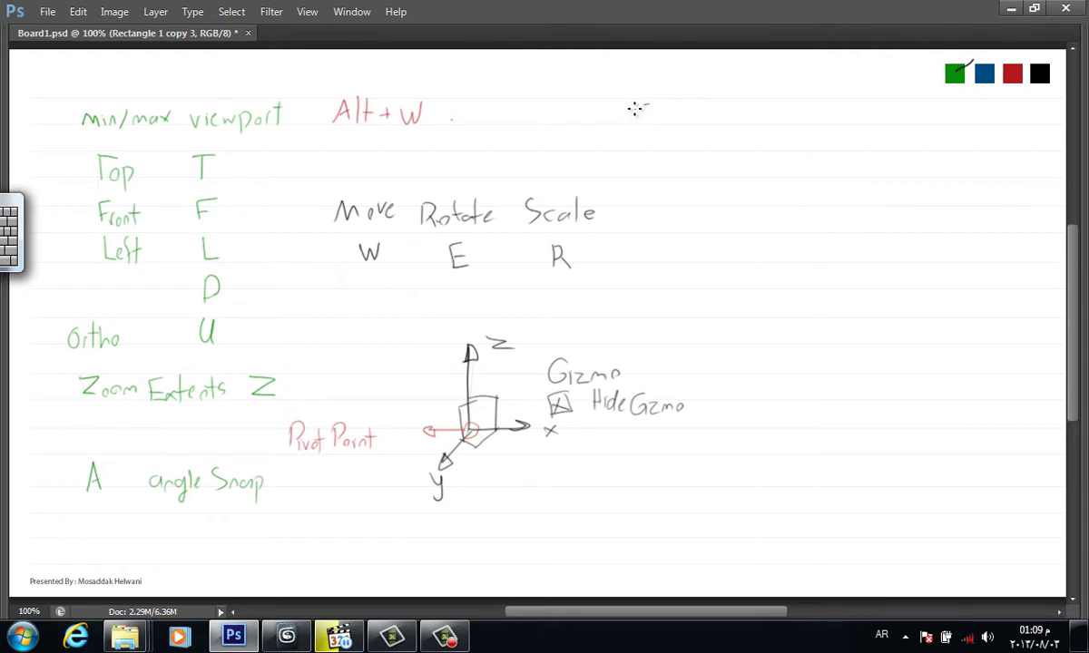
pyautogui.moveTo(646, 107); pyautogui.dragTo(629, 128)
pyautogui.moveTo(692, 116)
pyautogui.mouseDown()
pyautogui.moveTo(695, 127)
pyautogui.moveTo(734, 133)
pyautogui.mouseUp()
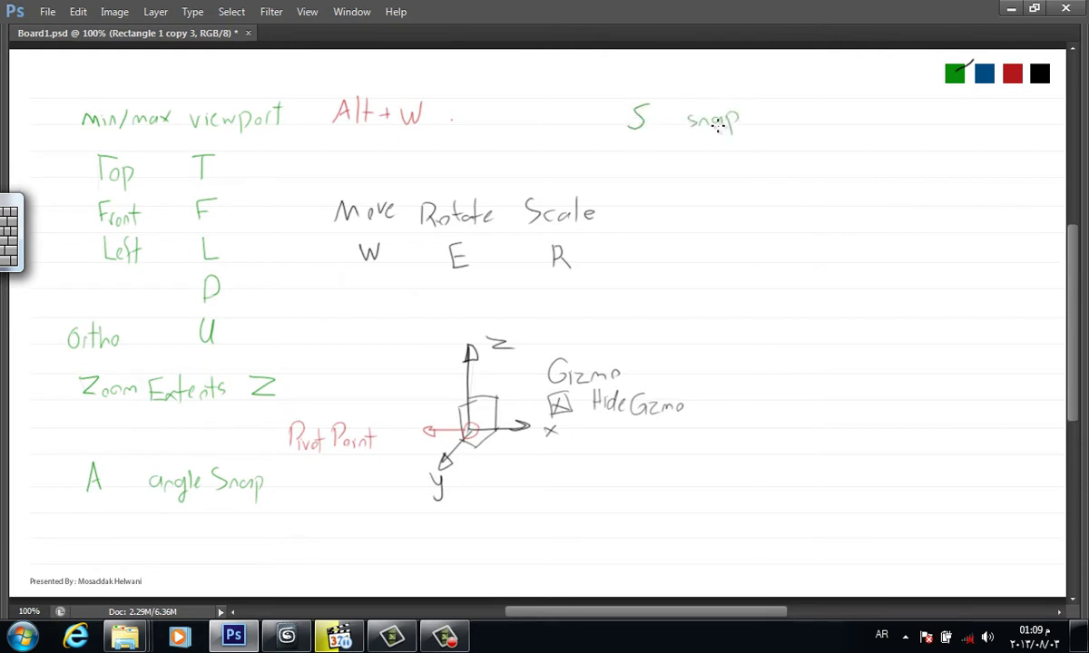
# - In Grid and Snap Settings, switch snapping from Grid Points to Vertex
pyautogui.hotkey('alt', 'Tab')
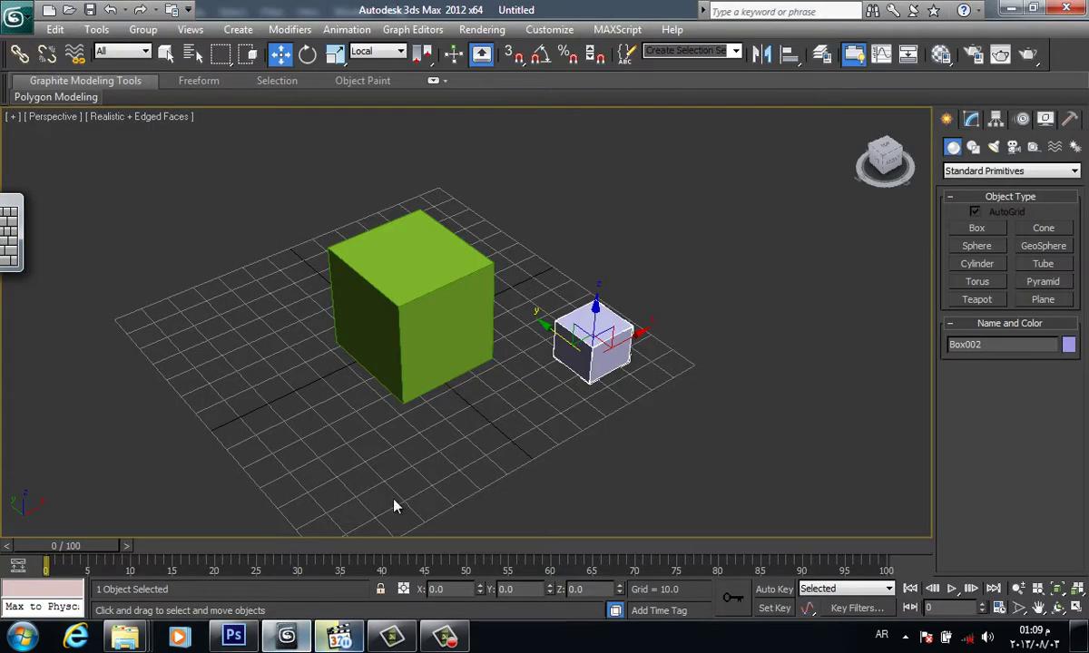
pyautogui.moveTo(422, 354); pyautogui.dragTo(416, 365, button='middle')
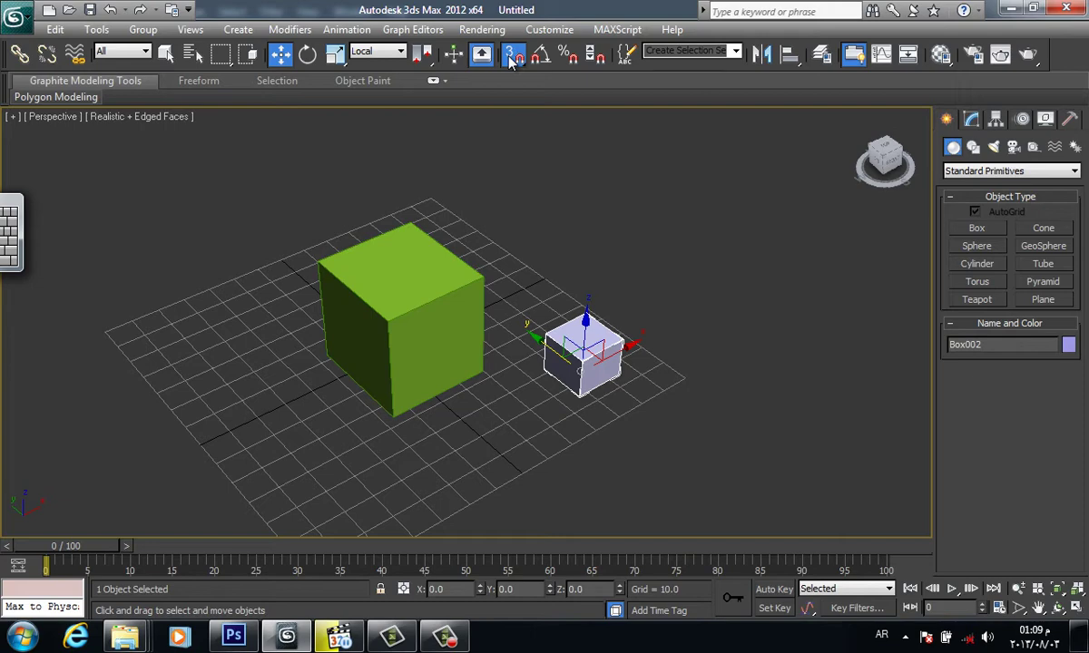
pyautogui.rightClick(512, 54)
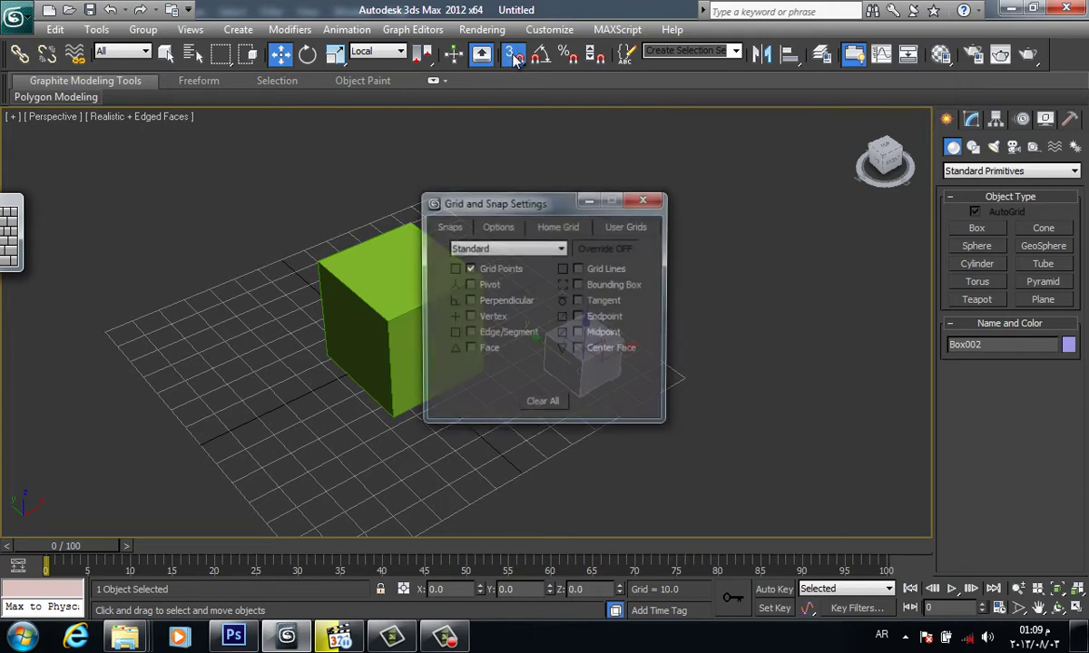
pyautogui.moveTo(540, 201)
pyautogui.mouseDown()
pyautogui.moveTo(883, 248)
pyautogui.moveTo(792, 122)
pyautogui.moveTo(776, 120)
pyautogui.mouseUp()
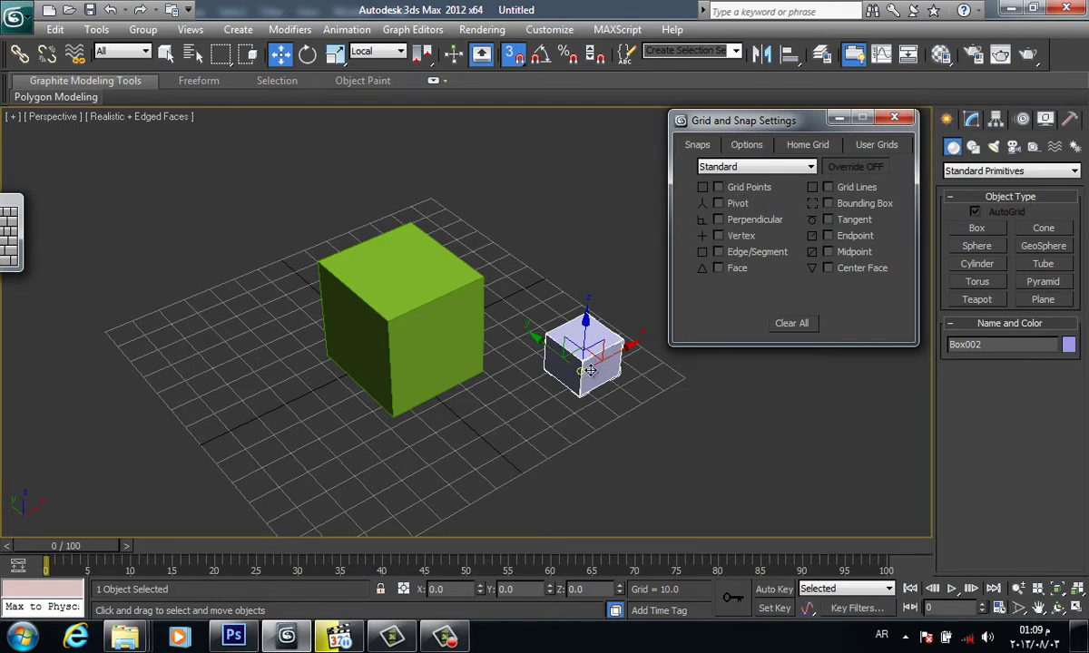
pyautogui.click(737, 238)
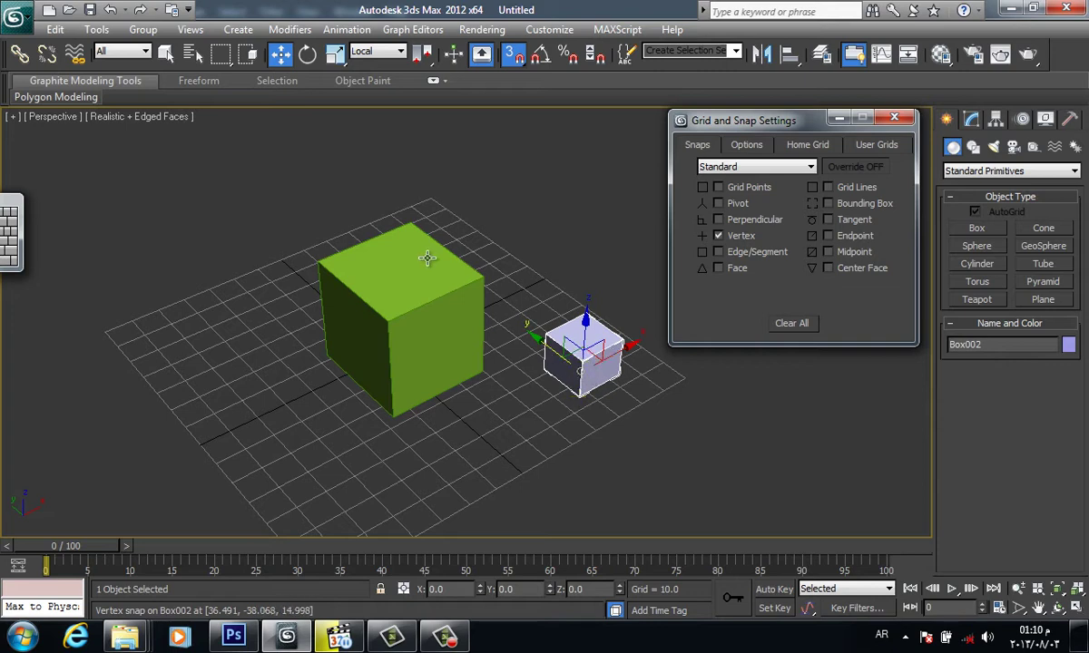
# - Create a large sphere, Sphere001, on the grid left of the green box
pyautogui.click(989, 248)
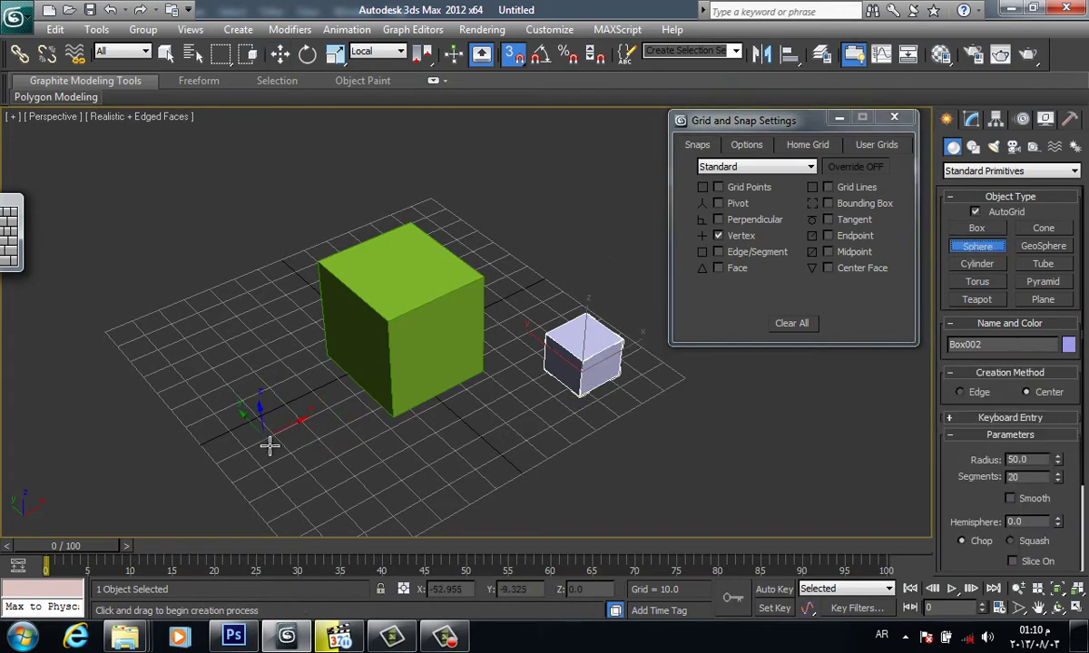
pyautogui.moveTo(262, 427)
pyautogui.mouseDown()
pyautogui.moveTo(287, 488)
pyautogui.moveTo(287, 450)
pyautogui.mouseUp()
pyautogui.moveTo(287, 450); pyautogui.dragTo(283, 425, button='middle')
pyautogui.press('w')
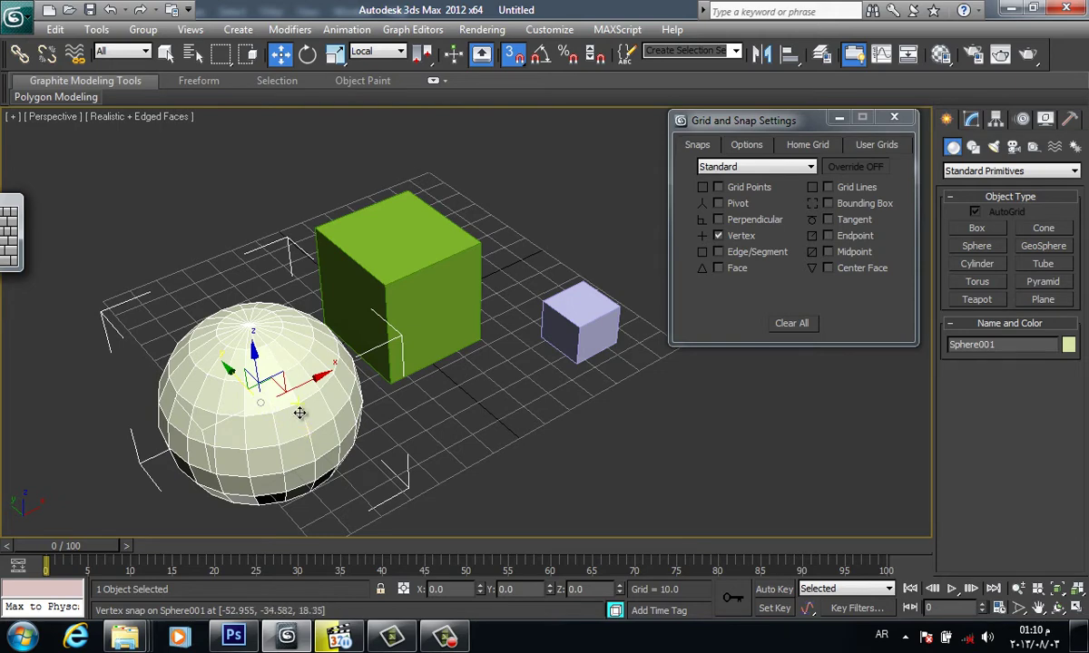
pyautogui.moveTo(674, 446); pyautogui.dragTo(658, 457, button='middle')
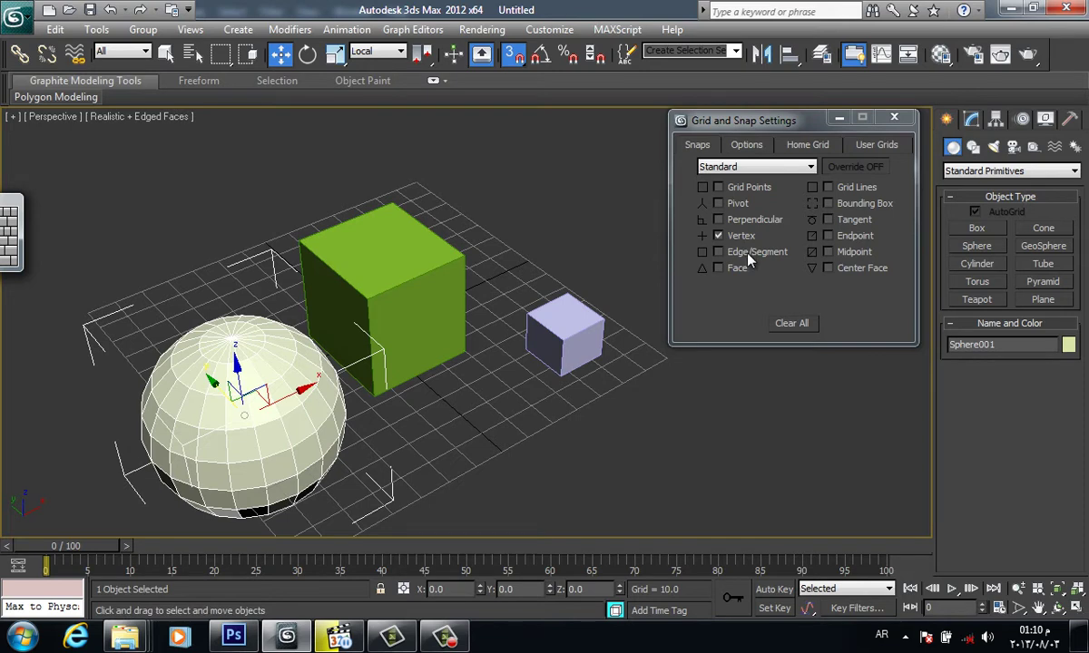
# - Enable Edge/Segment snapping, then disable it again
pyautogui.click(745, 256)
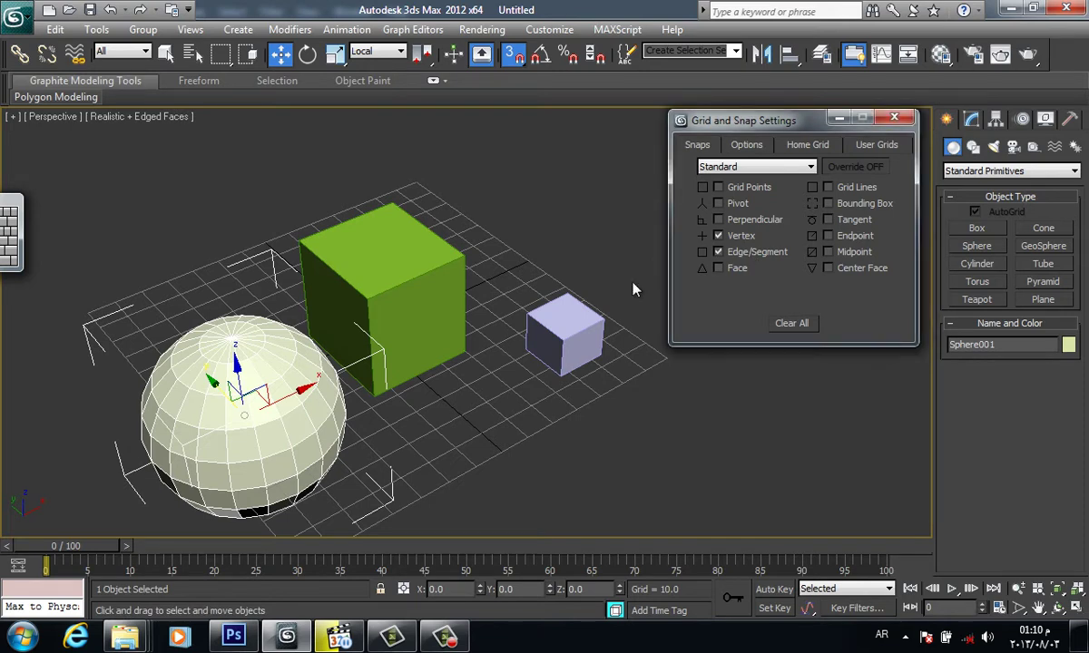
pyautogui.moveTo(427, 218); pyautogui.dragTo(426, 335, button='middle')
pyautogui.scroll(3, 383, 341)
pyautogui.scroll(2, 322, 350)
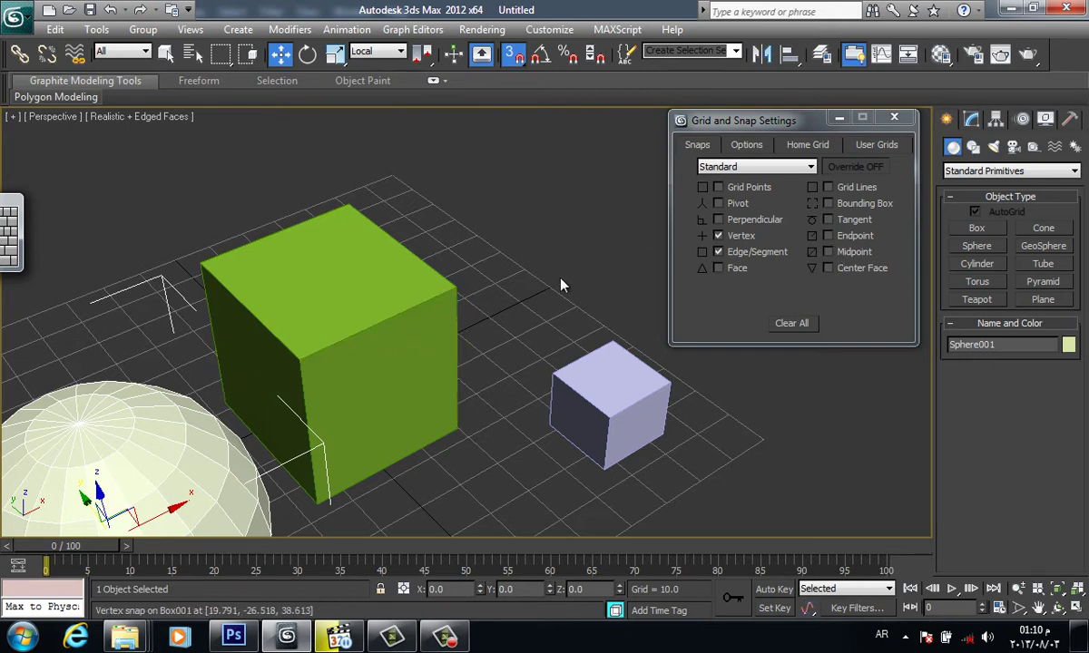
pyautogui.click(750, 253)
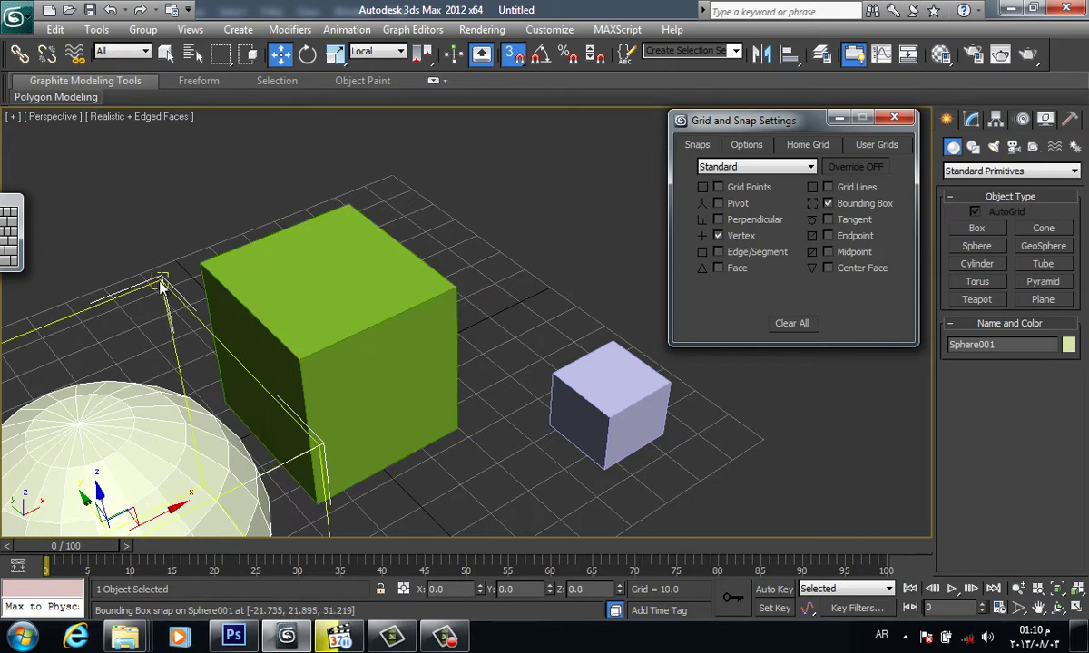
# - Move the sphere against the green box, drop Bounding Box snap and add Midpoint
pyautogui.moveTo(160, 286); pyautogui.dragTo(529, 475)
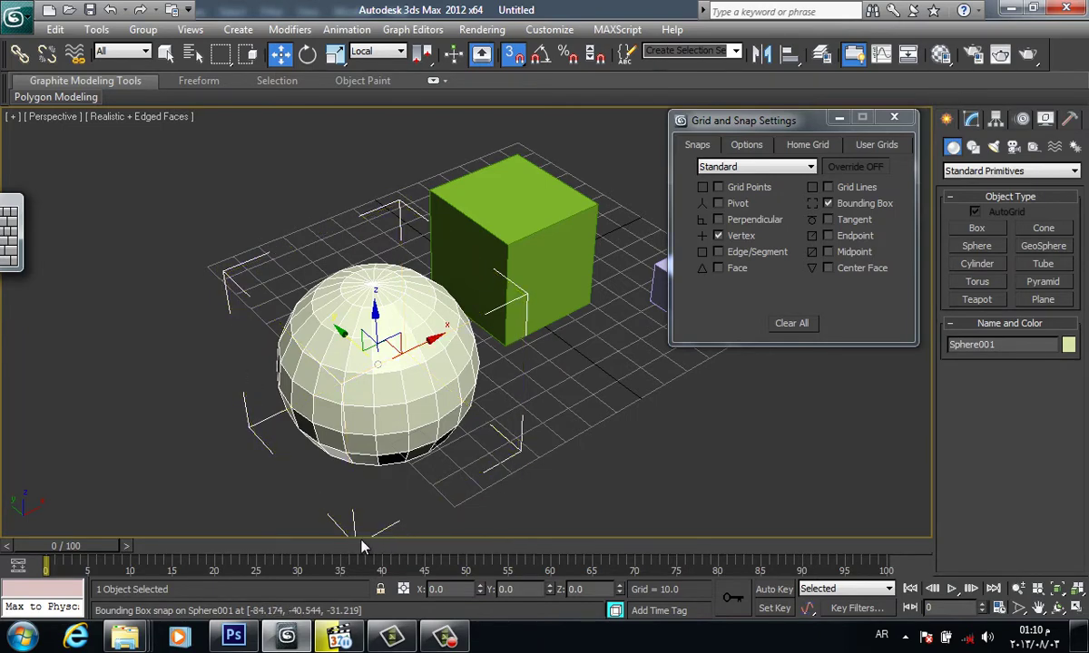
pyautogui.click(877, 205)
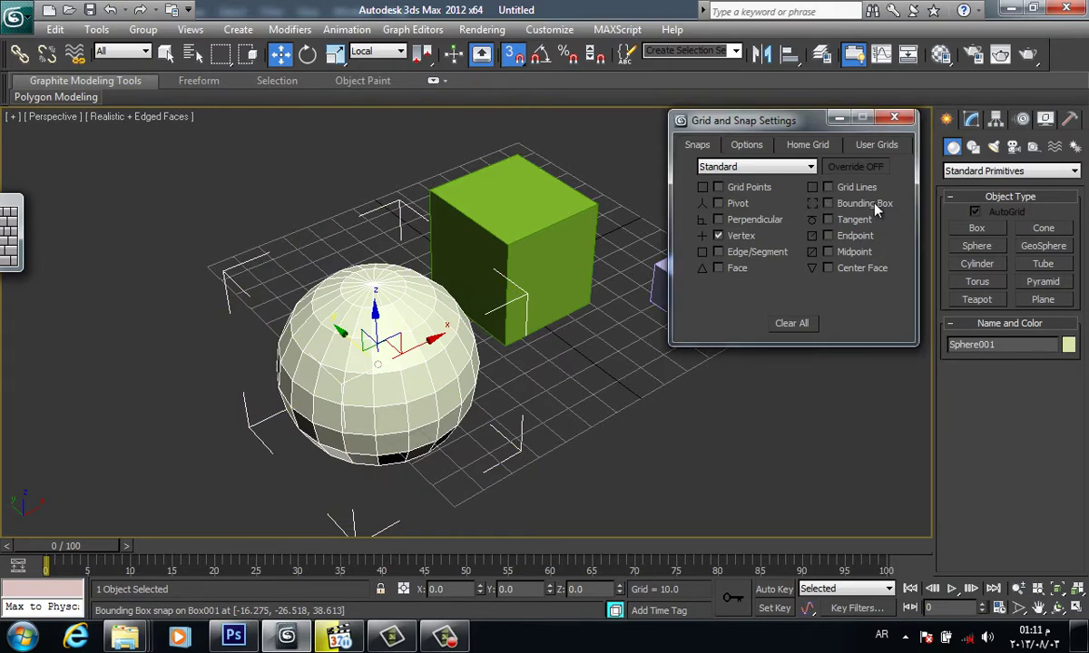
pyautogui.click(862, 254)
pyautogui.scroll(2, 549, 413)
pyautogui.scroll(3, 491, 403)
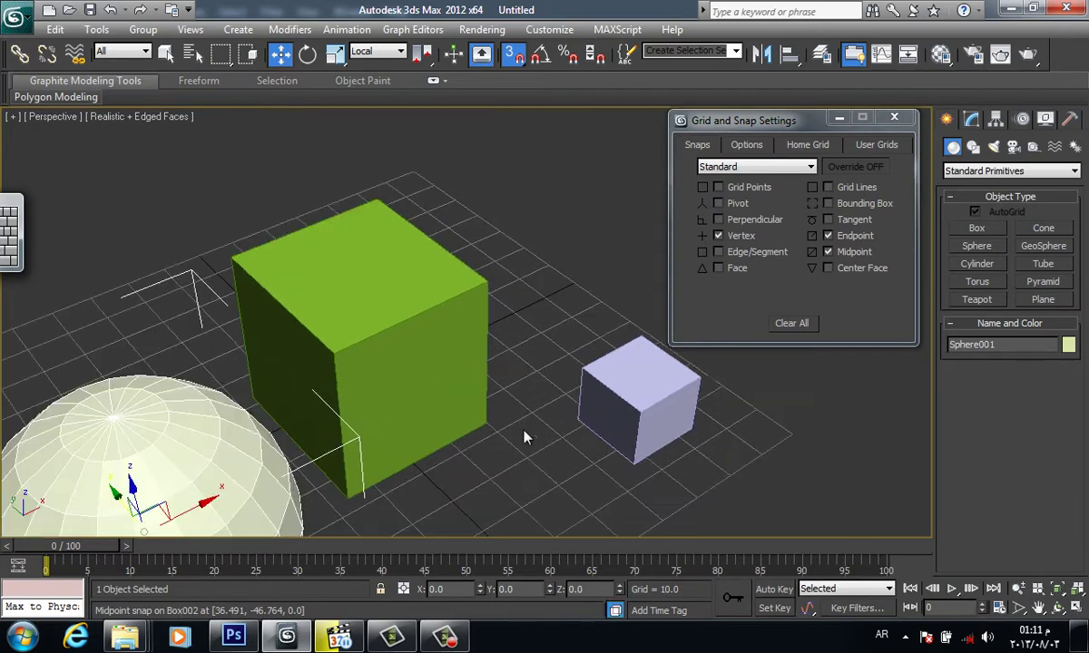
pyautogui.scroll(1, 432, 322)
# - Close the snap settings and snap the sphere to a box corner
pyautogui.click(894, 119)
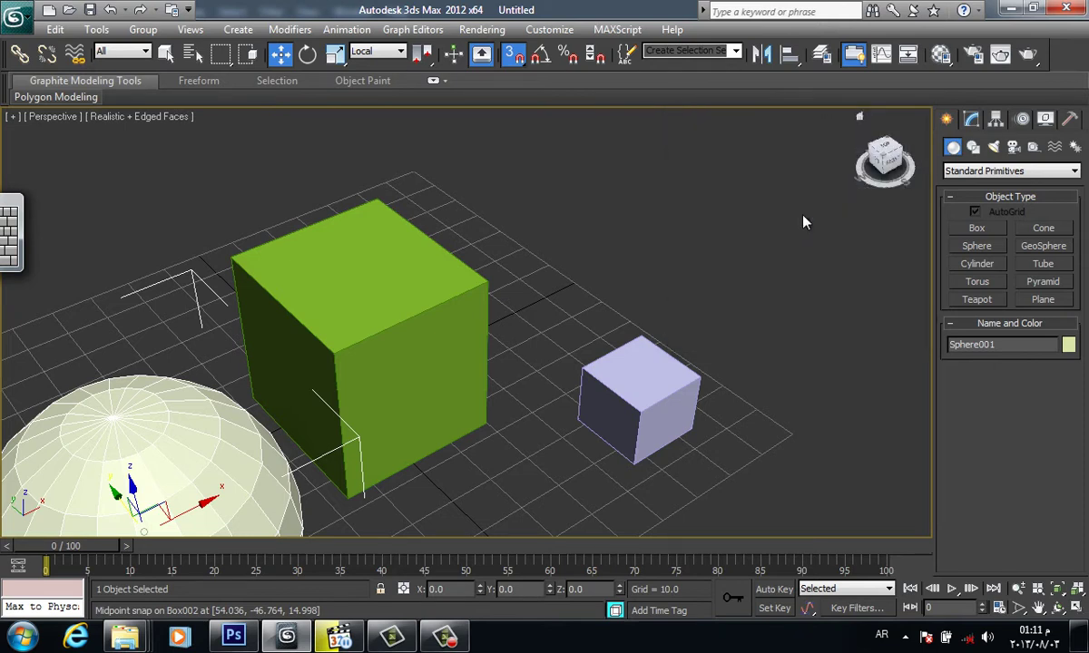
pyautogui.moveTo(481, 320); pyautogui.dragTo(510, 311, button='middle')
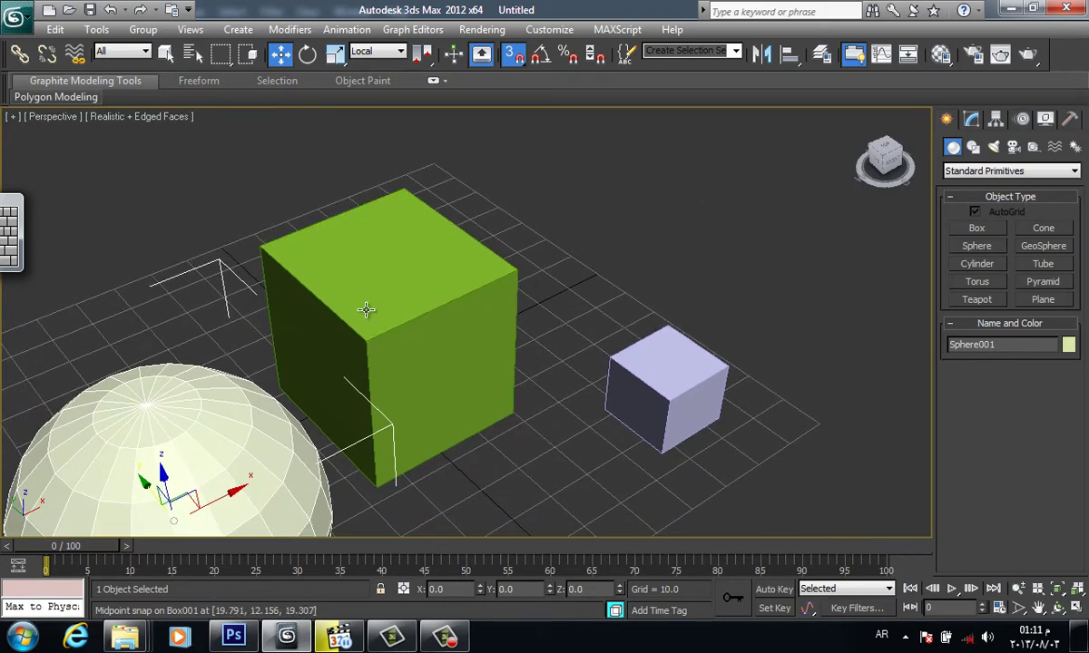
pyautogui.moveTo(410, 329)
pyautogui.mouseDown()
pyautogui.moveTo(493, 396)
pyautogui.moveTo(479, 241)
pyautogui.mouseUp()
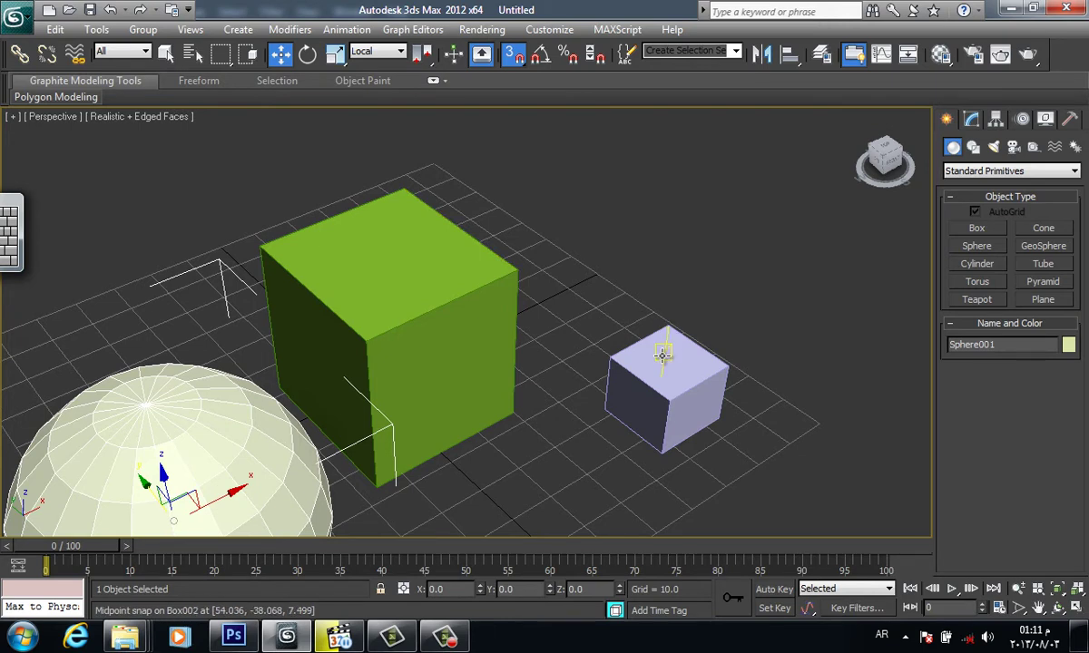
# - Snap-move the lavender Box002 by its corner onto the green box's top
pyautogui.click(664, 354)
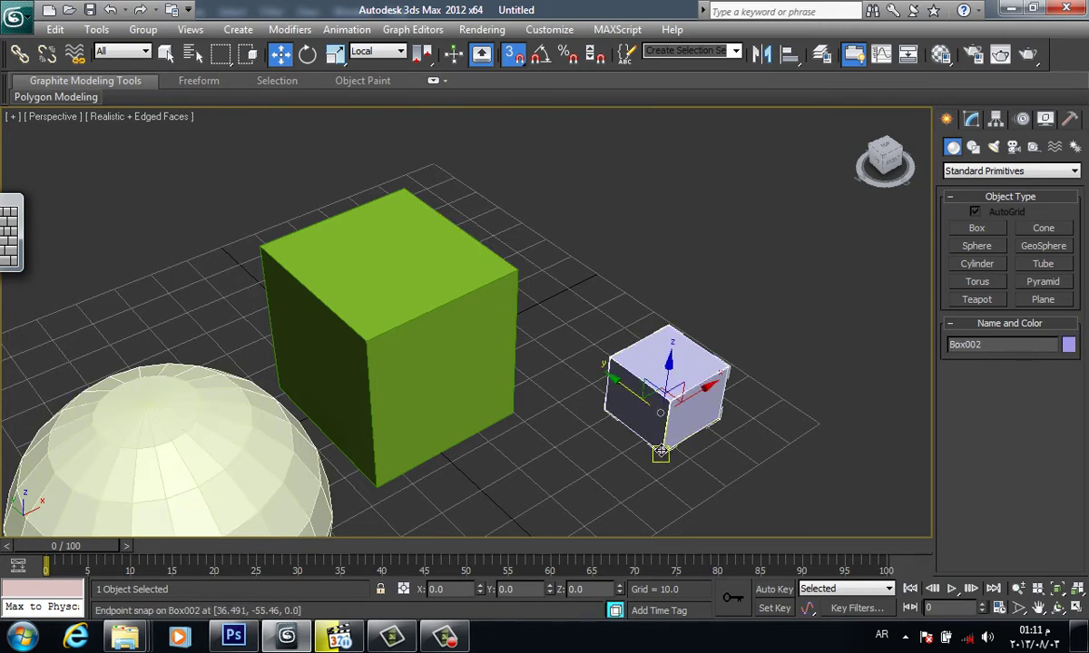
pyautogui.moveTo(661, 451)
pyautogui.mouseDown()
pyautogui.moveTo(906, 460)
pyautogui.moveTo(663, 453)
pyautogui.mouseUp()
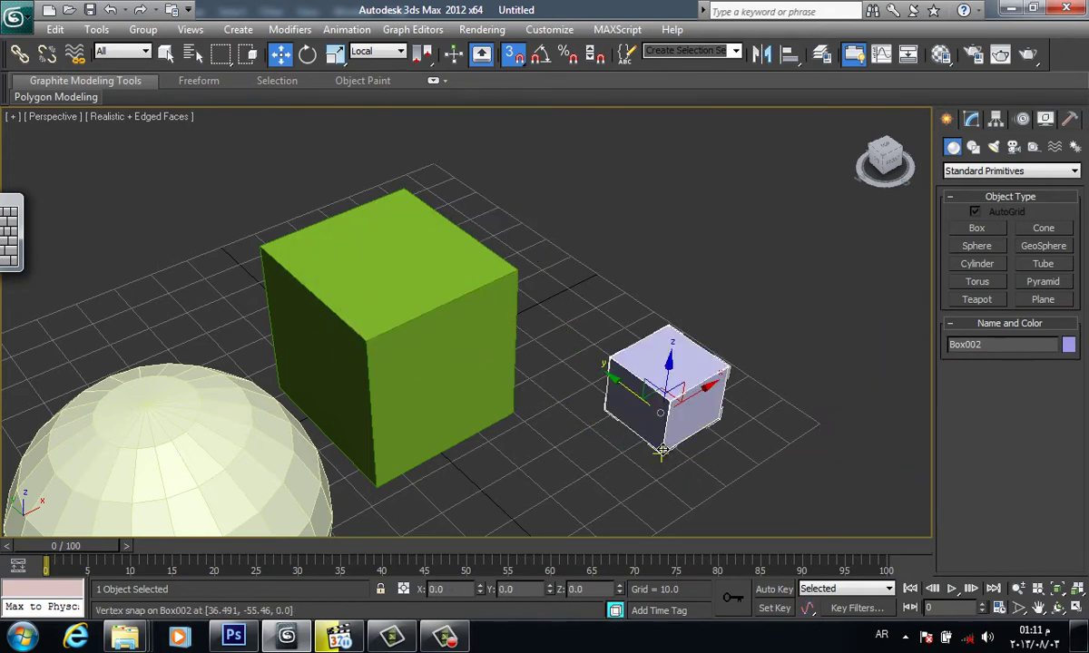
pyautogui.moveTo(660, 451); pyautogui.dragTo(367, 332)
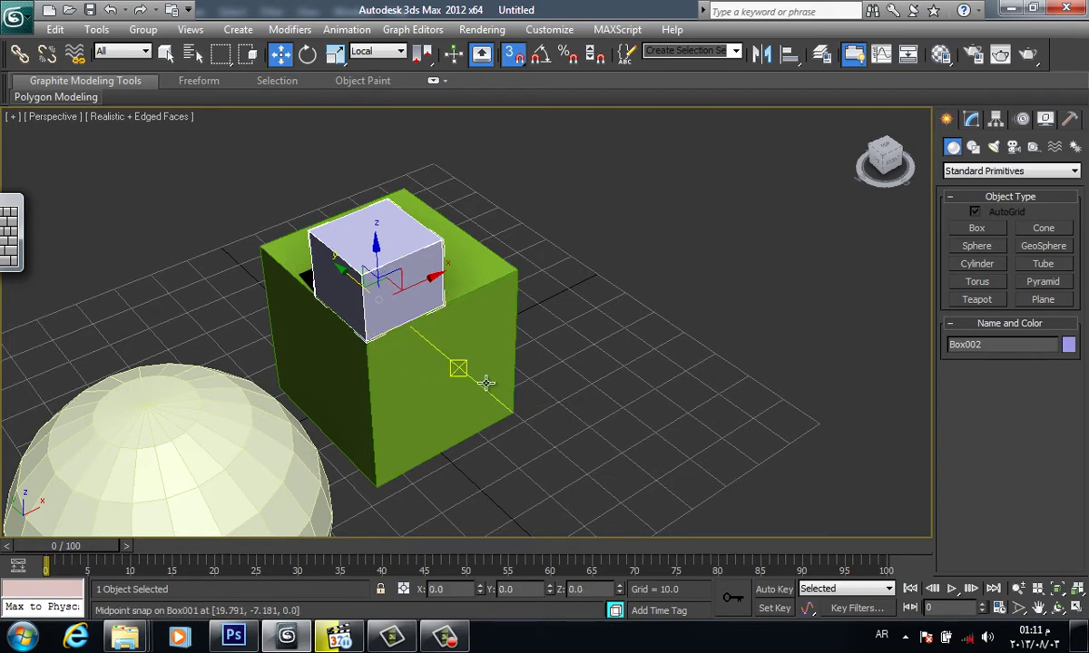
pyautogui.moveTo(456, 369)
pyautogui.keyDown('alt'); pyautogui.mouseDown(button='middle')
pyautogui.moveTo(450, 360)
pyautogui.moveTo(406, 369)
pyautogui.mouseUp(button='middle'); pyautogui.keyUp('alt')
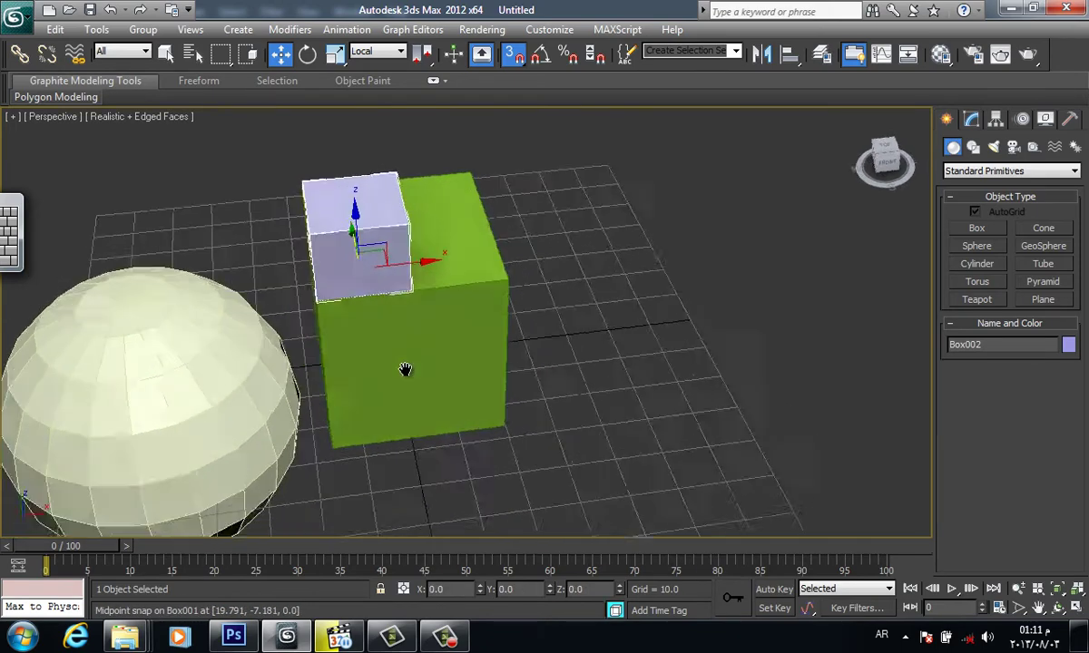
# - Draw a thin tall Box003 and snap it onto the green box's top corner
pyautogui.click(976, 228)
pyautogui.moveTo(679, 402); pyautogui.dragTo(669, 467)
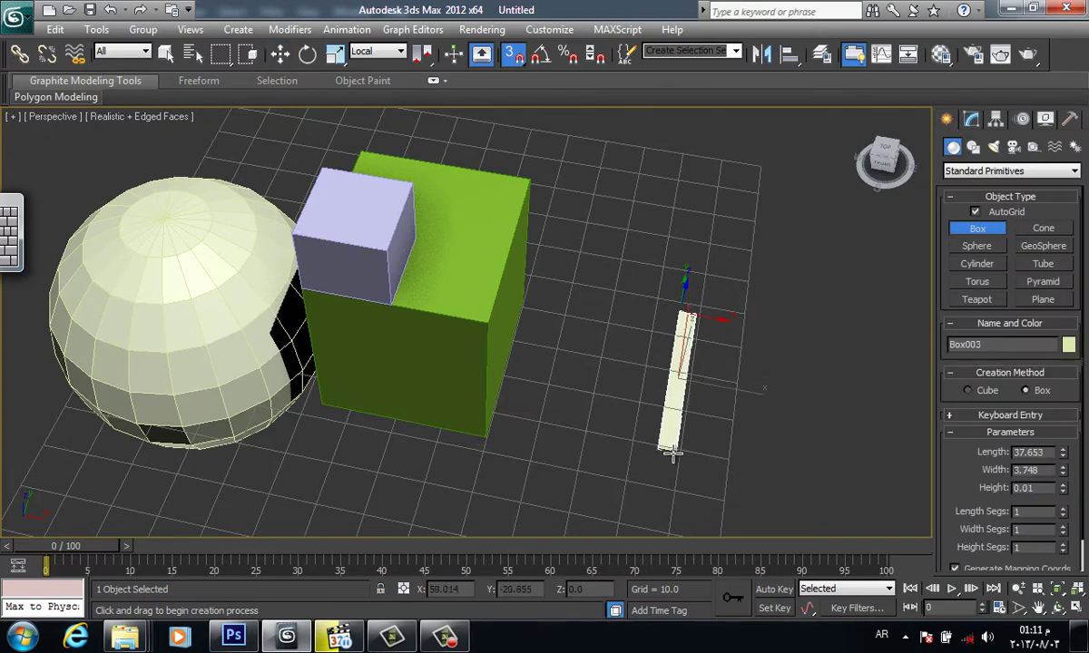
pyautogui.click(644, 304)
pyautogui.keyDown('alt'); pyautogui.moveTo(714, 443); pyautogui.dragTo(660, 390, button='middle'); pyautogui.keyUp('alt')
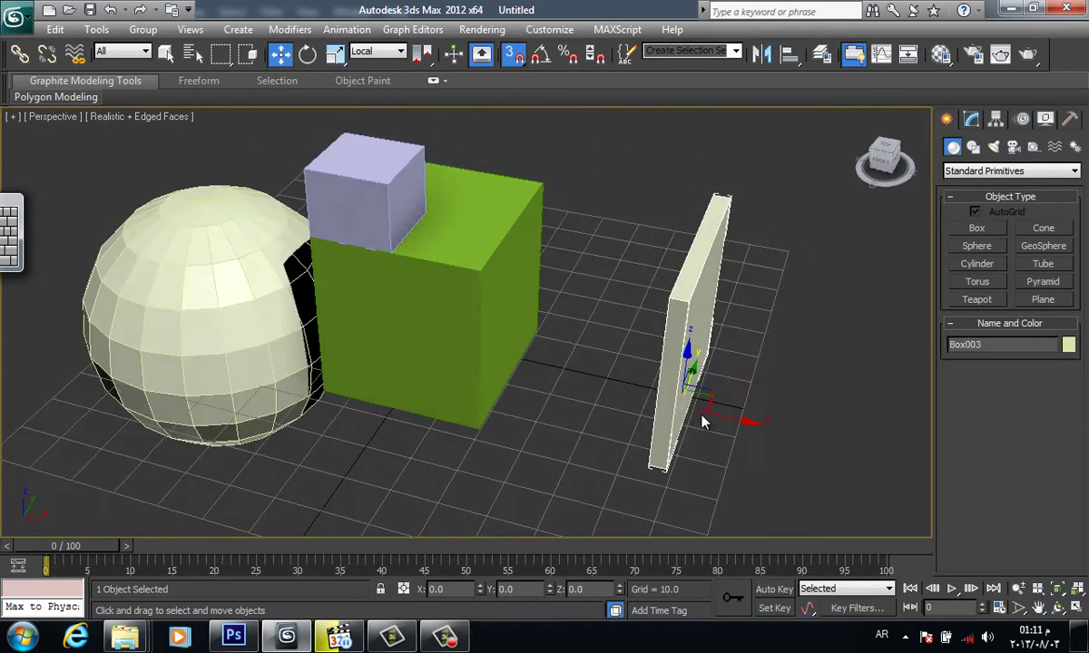
pyautogui.moveTo(674, 469)
pyautogui.mouseDown()
pyautogui.moveTo(552, 277)
pyautogui.moveTo(488, 284)
pyautogui.mouseUp()
pyautogui.moveTo(603, 374)
pyautogui.keyDown('alt'); pyautogui.mouseDown(button='middle')
pyautogui.moveTo(508, 309)
pyautogui.moveTo(433, 336)
pyautogui.moveTo(413, 372)
pyautogui.moveTo(440, 406)
pyautogui.moveTo(603, 412)
pyautogui.moveTo(613, 442)
pyautogui.moveTo(596, 472)
pyautogui.moveTo(563, 352)
pyautogui.mouseUp(button='middle'); pyautogui.keyUp('alt')
pyautogui.click(554, 395)
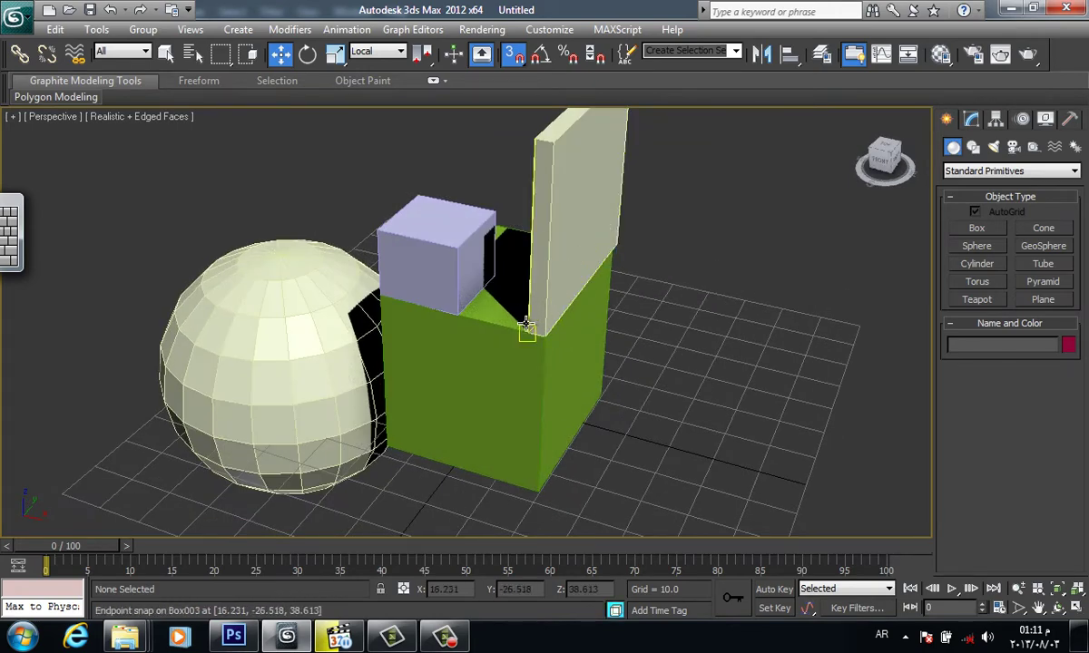
pyautogui.keyDown('alt'); pyautogui.moveTo(527, 327); pyautogui.dragTo(527, 359, button='middle'); pyautogui.keyUp('alt')
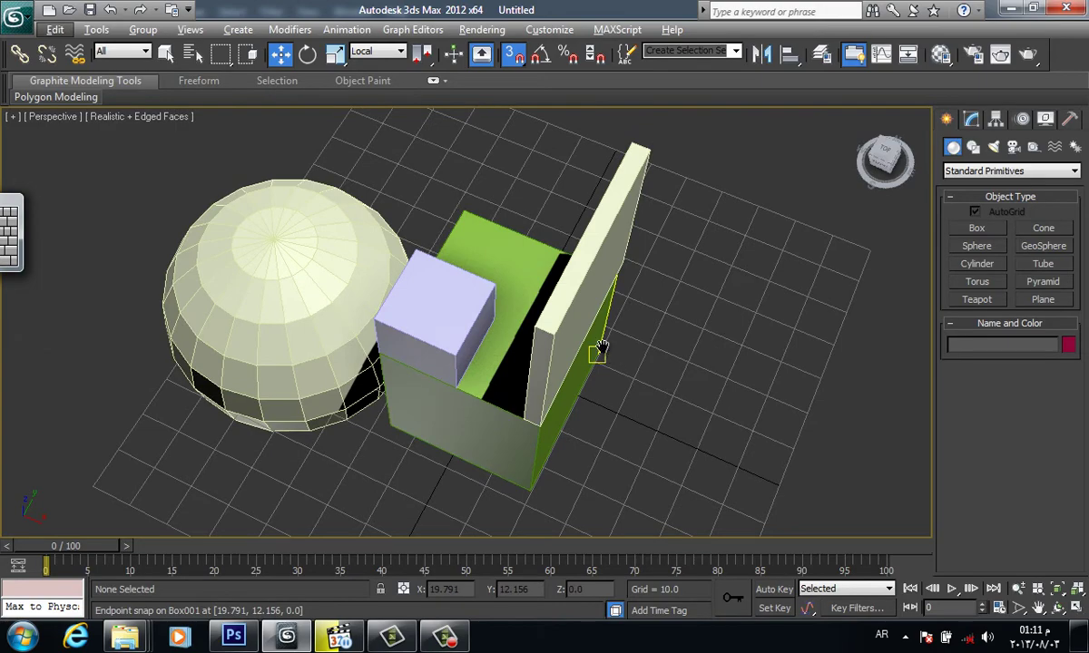
pyautogui.keyDown('alt'); pyautogui.moveTo(601, 347); pyautogui.dragTo(602, 329, button='middle'); pyautogui.keyUp('alt')
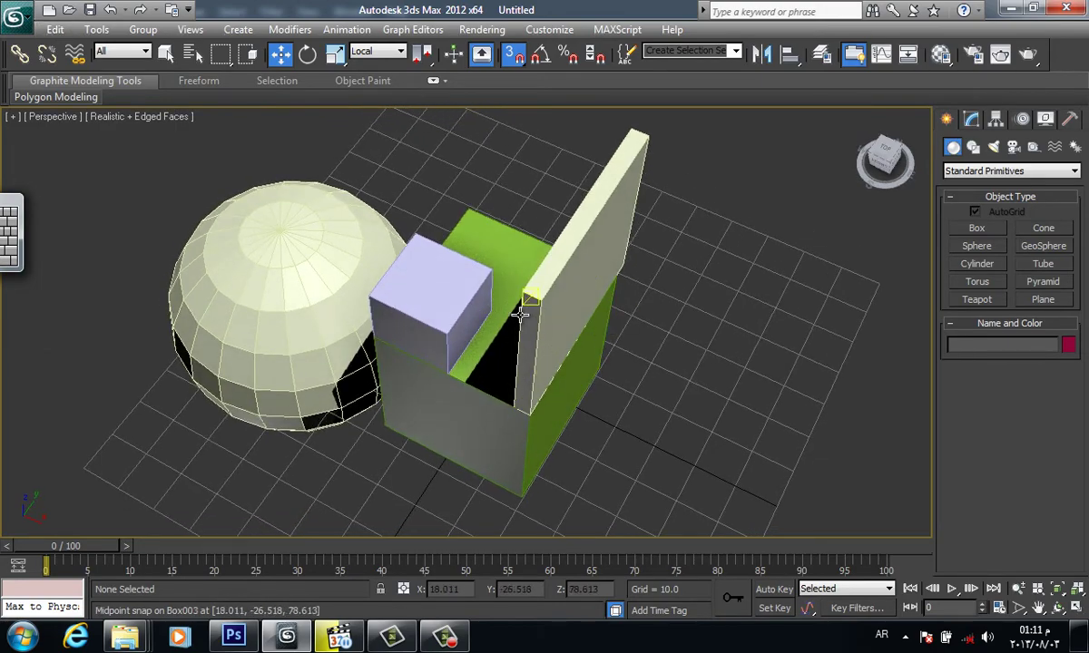
pyautogui.moveTo(457, 341)
pyautogui.keyDown('alt'); pyautogui.mouseDown(button='middle')
pyautogui.moveTo(508, 272)
pyautogui.moveTo(408, 328)
pyautogui.moveTo(547, 388)
pyautogui.moveTo(530, 433)
pyautogui.moveTo(490, 315)
pyautogui.moveTo(541, 184)
pyautogui.moveTo(510, 177)
pyautogui.moveTo(513, 188)
pyautogui.mouseUp(button='middle'); pyautogui.keyUp('alt')
pyautogui.click(491, 315)
pyautogui.click(669, 291)
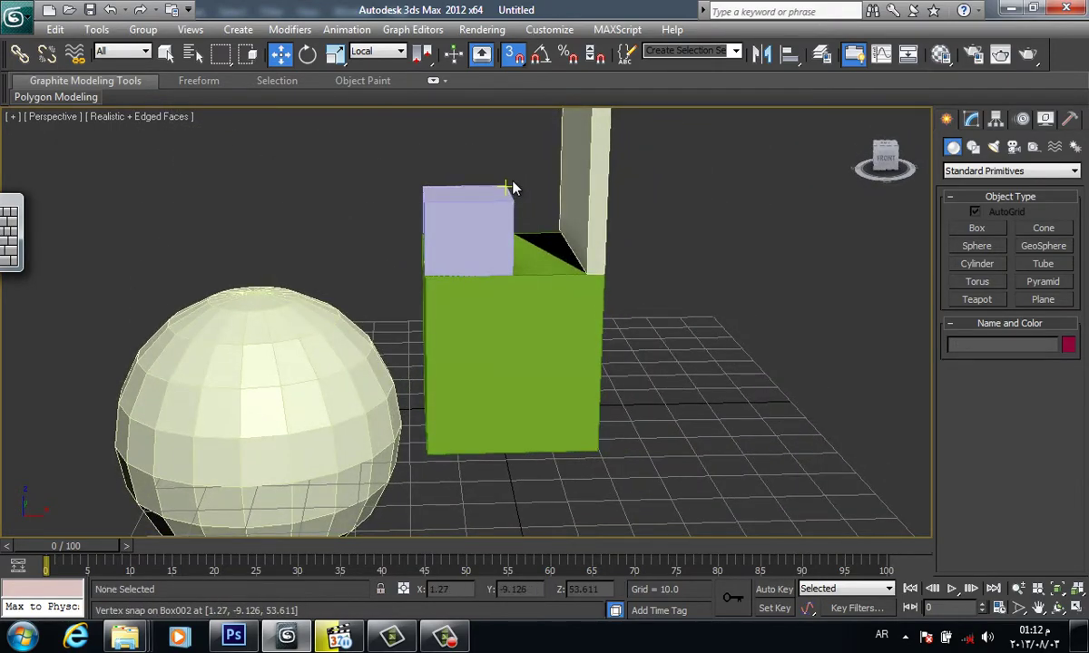
pyautogui.click(469, 206)
pyautogui.click(450, 335)
pyautogui.click(233, 388)
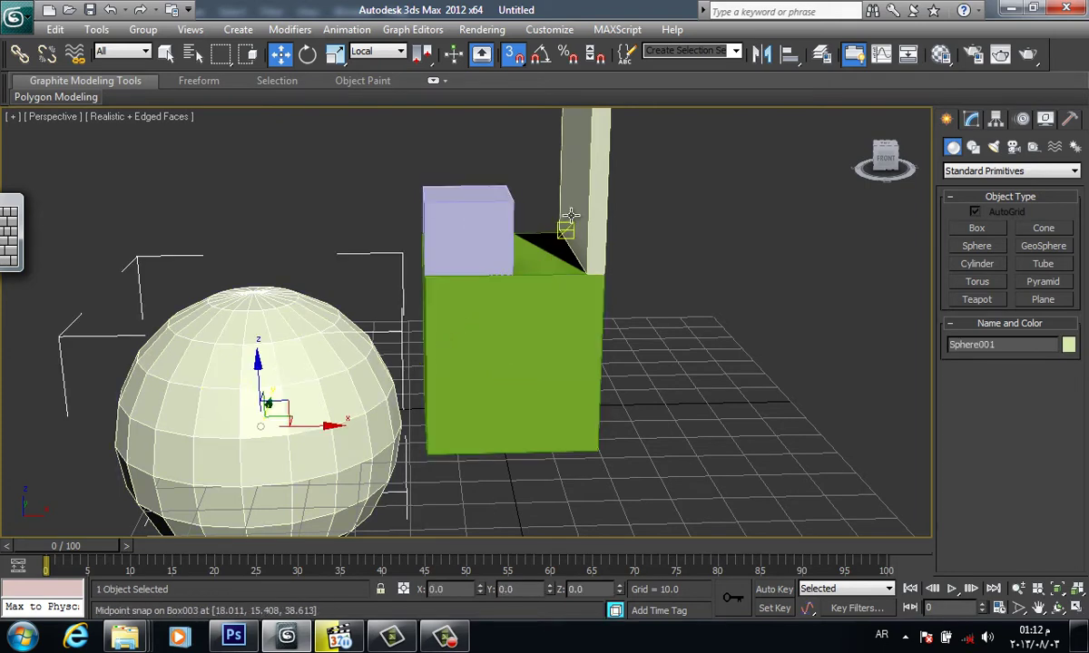
pyautogui.click(571, 215)
pyautogui.click(463, 227)
pyautogui.click(309, 409)
pyautogui.click(544, 345)
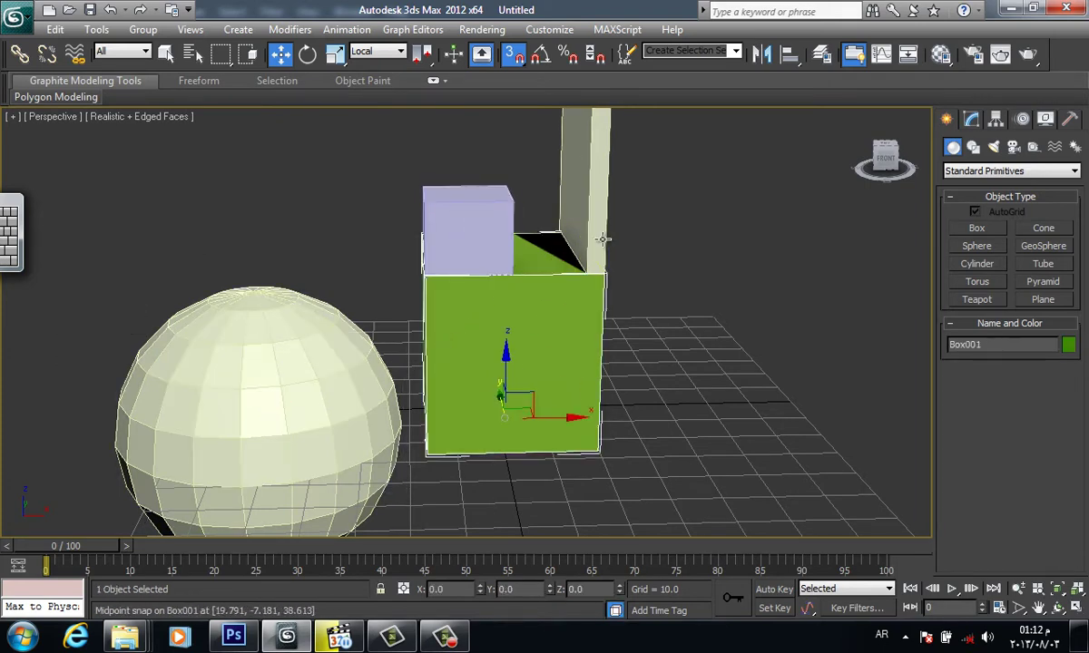
pyautogui.click(603, 239)
pyautogui.click(721, 324)
pyautogui.moveTo(667, 300); pyautogui.dragTo(627, 317, button='middle')
pyautogui.click(555, 272)
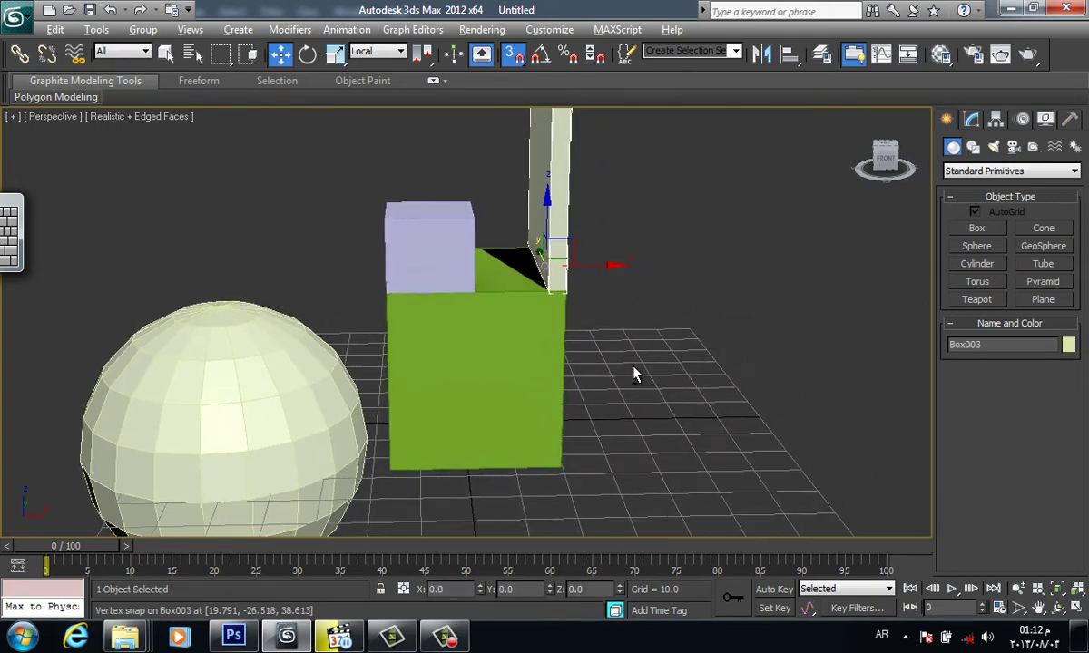
pyautogui.keyDown('alt'); pyautogui.moveTo(634, 375); pyautogui.dragTo(594, 382, button='middle'); pyautogui.keyUp('alt')
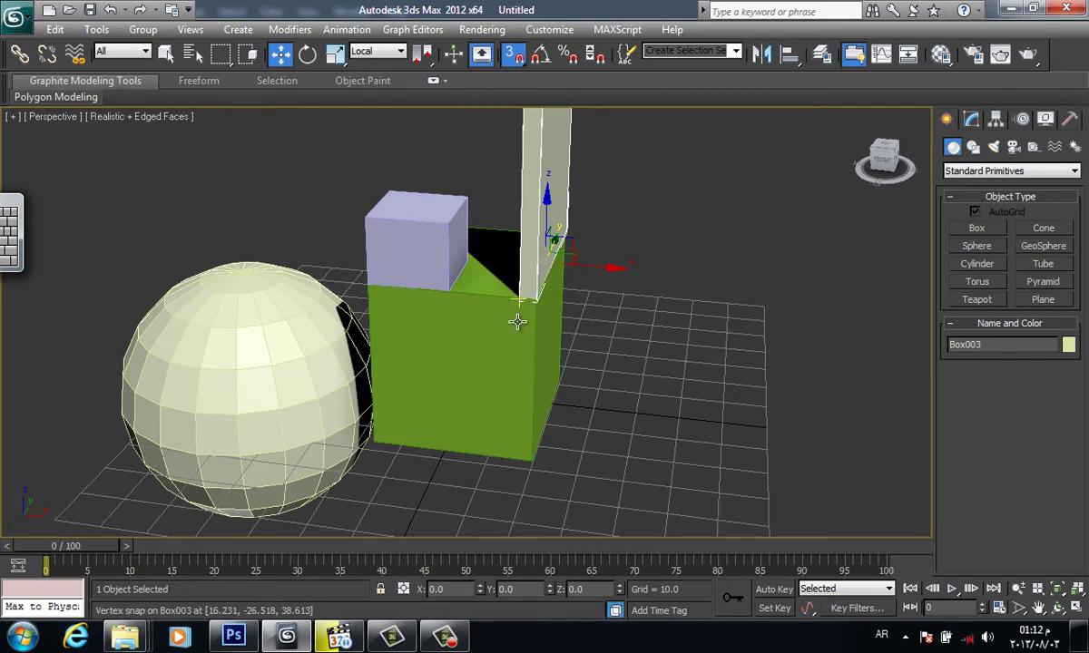
# - Try moving the green box, cancel the move, and clear the selection
pyautogui.moveTo(517, 321)
pyautogui.mouseDown()
pyautogui.moveTo(515, 296)
pyautogui.moveTo(524, 544)
pyautogui.mouseUp()
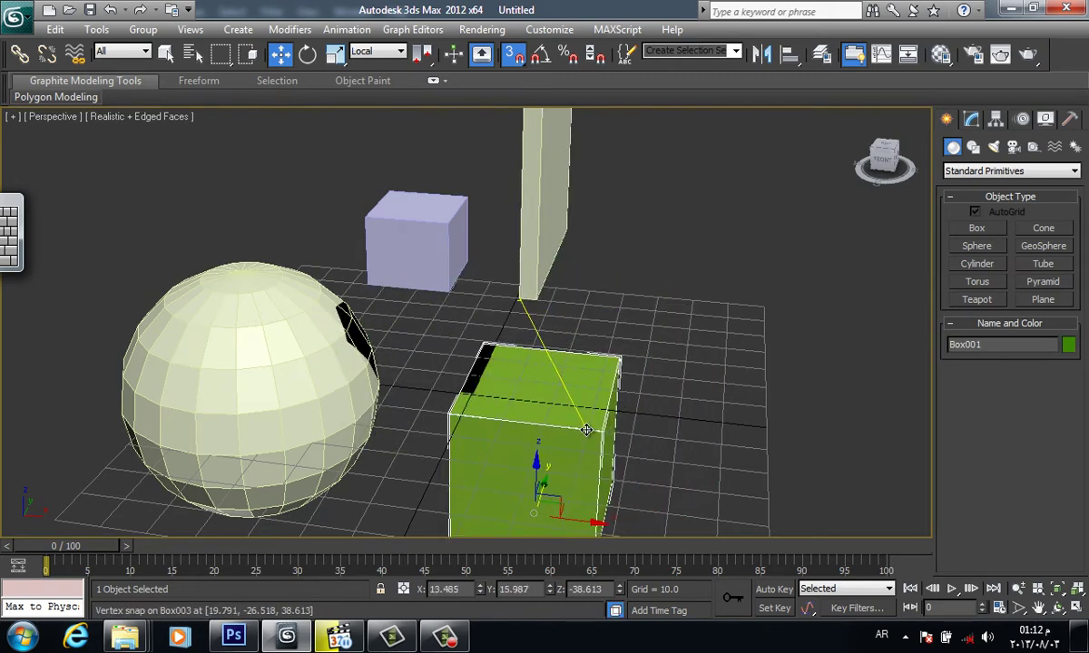
pyautogui.rightClick(523, 545)
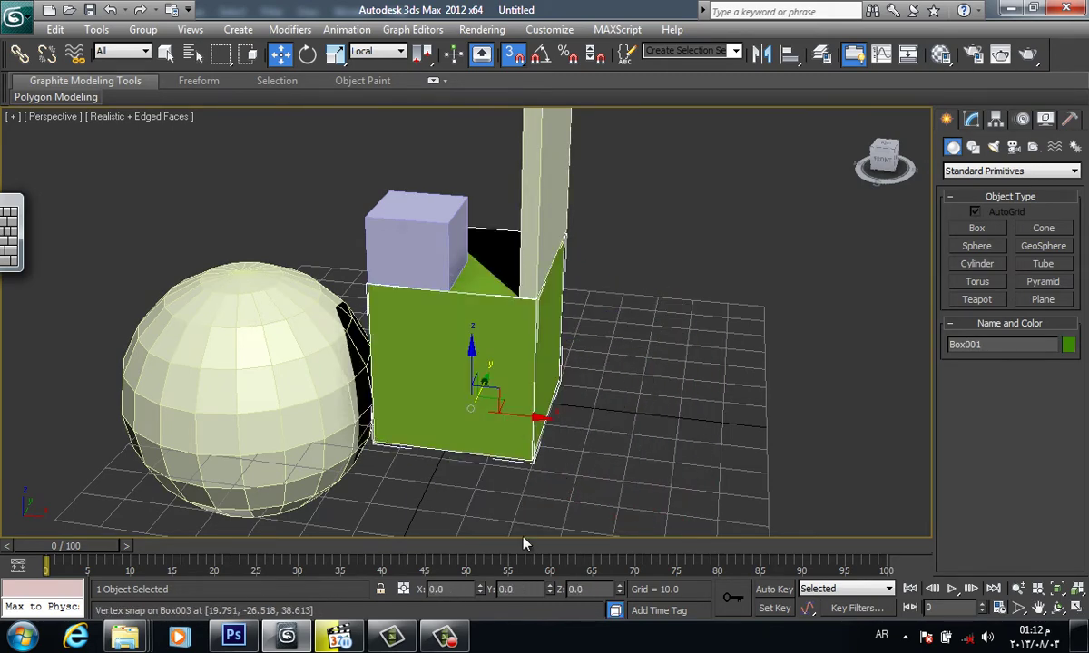
pyautogui.click(445, 638)
pyautogui.click(759, 323)
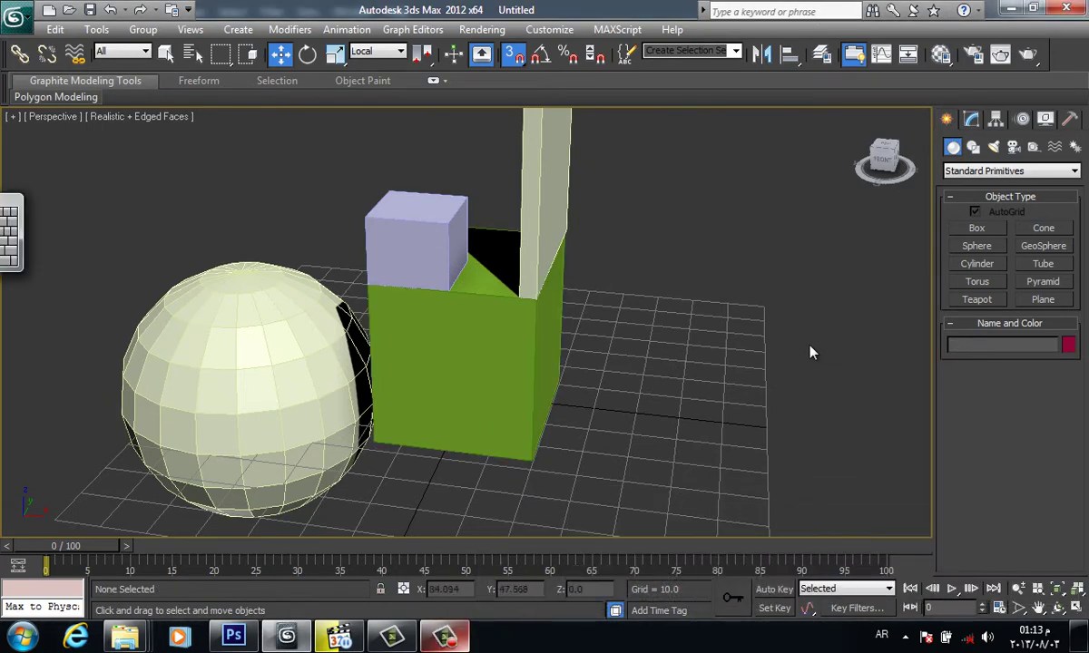
# - Snap Box003's base vertex flush onto the green box's top corner
pyautogui.click(536, 245)
pyautogui.scroll(2, 487, 286)
pyautogui.scroll(3, 525, 333)
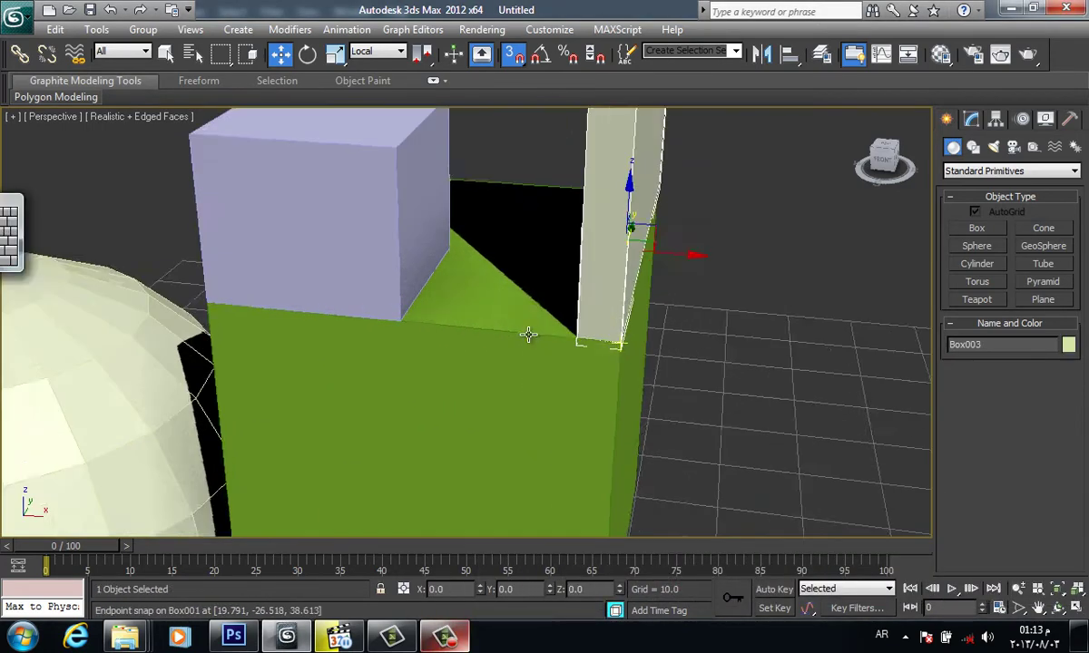
pyautogui.moveTo(526, 333); pyautogui.dragTo(487, 378, button='middle')
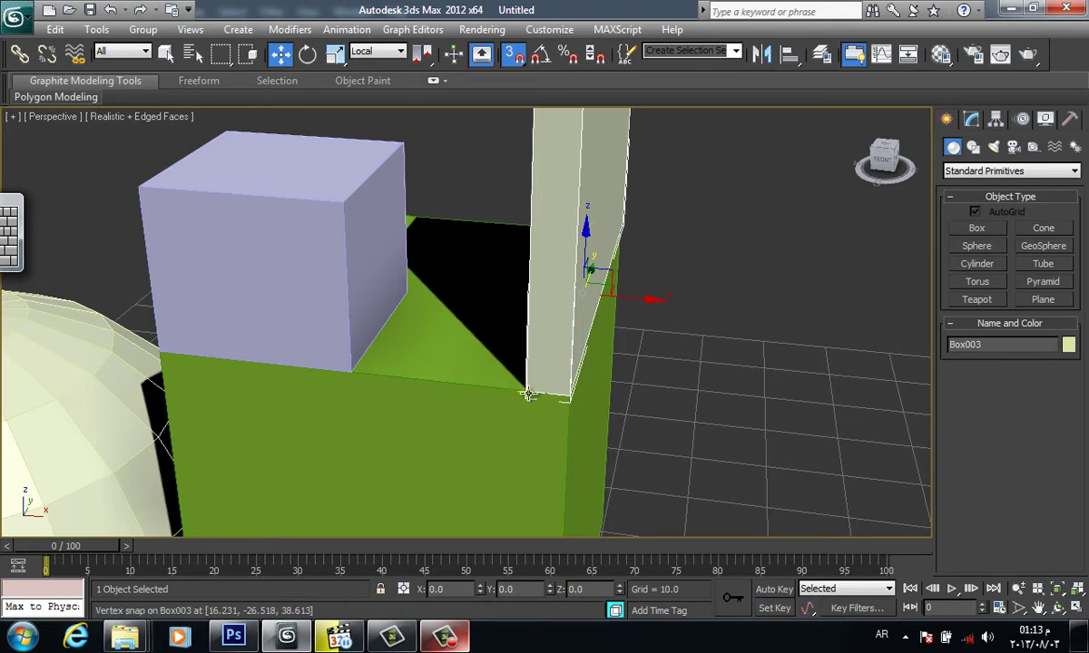
pyautogui.moveTo(527, 391); pyautogui.dragTo(562, 388)
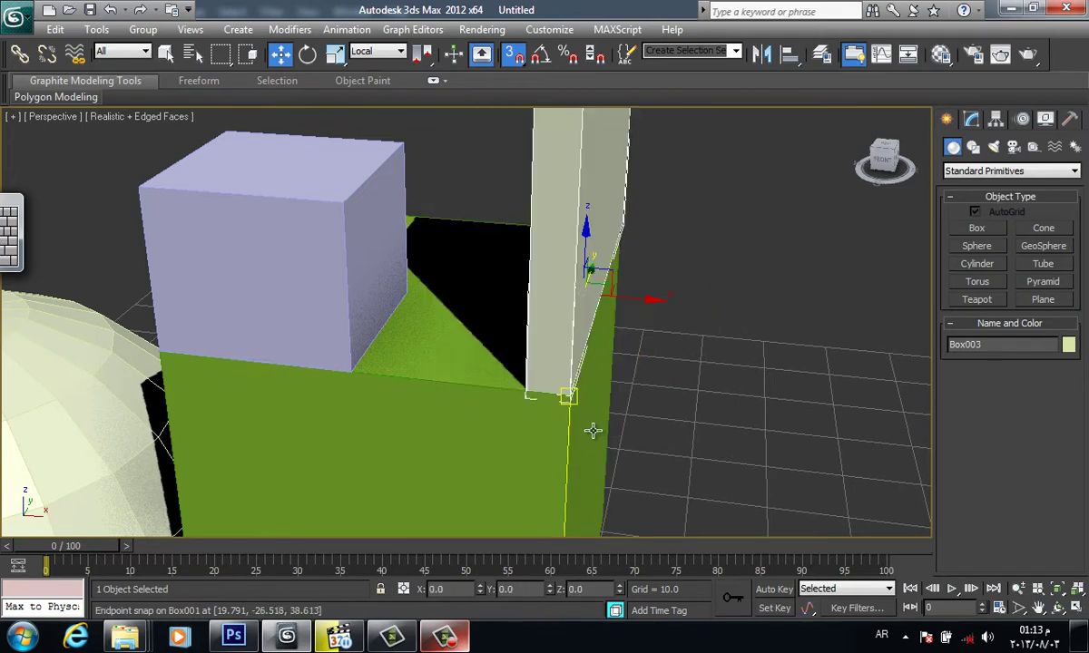
pyautogui.moveTo(562, 388); pyautogui.dragTo(526, 377)
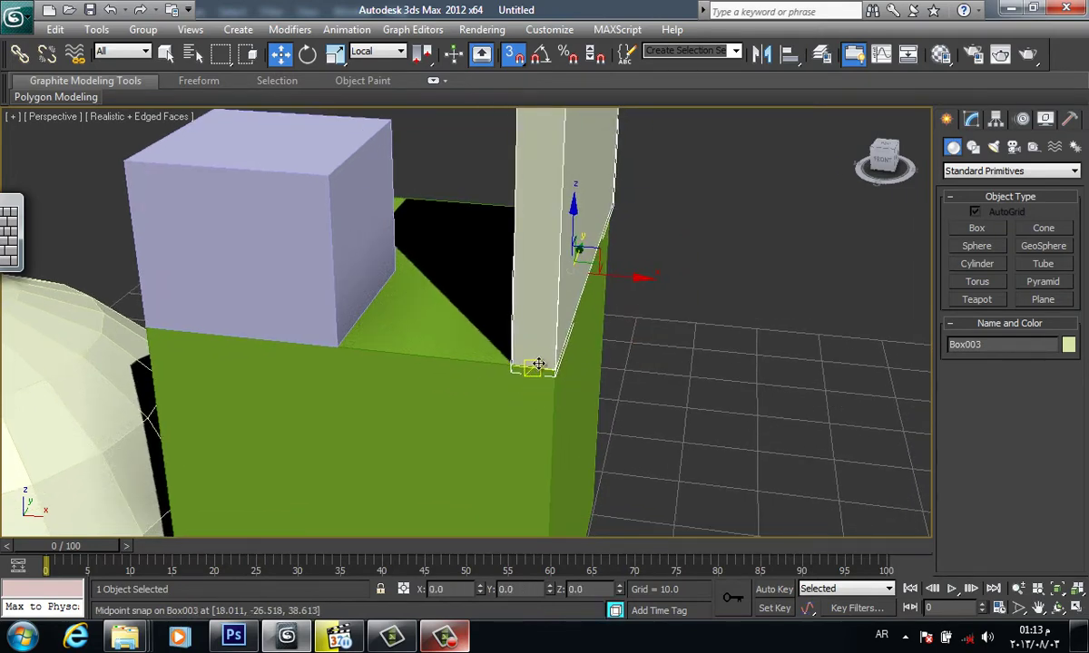
pyautogui.moveTo(511, 363)
pyautogui.mouseDown()
pyautogui.moveTo(658, 456)
pyautogui.moveTo(696, 339)
pyautogui.mouseUp()
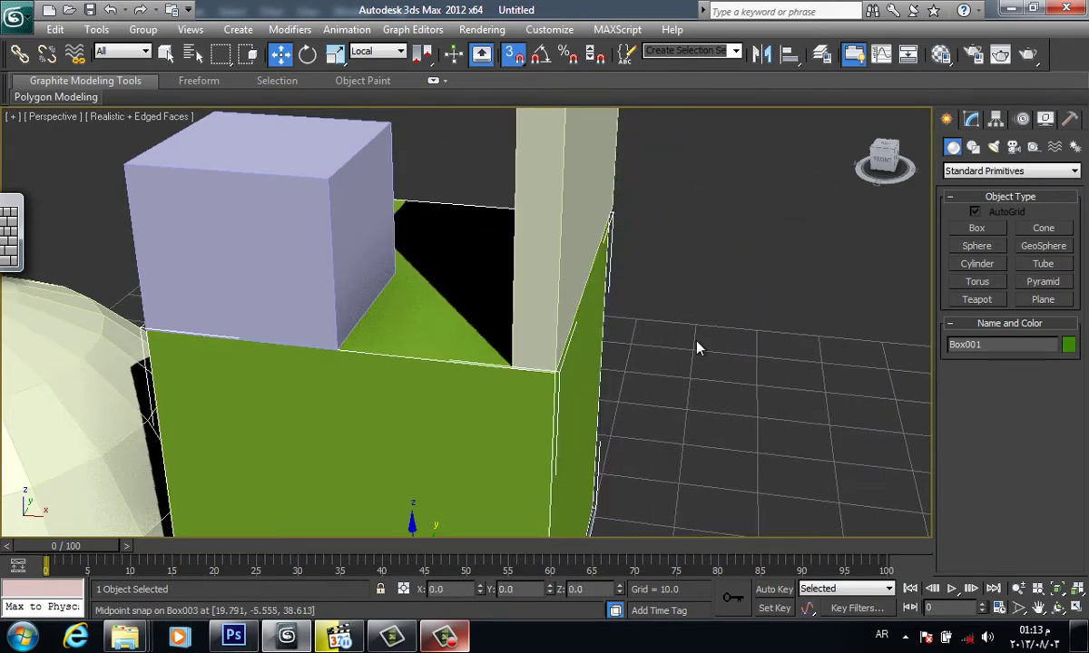
pyautogui.scroll(-2, 698, 348)
pyautogui.scroll(-2, 698, 347)
pyautogui.scroll(-2, 688, 370)
# - Crossing-select the sphere and all three boxes and delete them
pyautogui.click(686, 376)
pyautogui.scroll(-2, 687, 377)
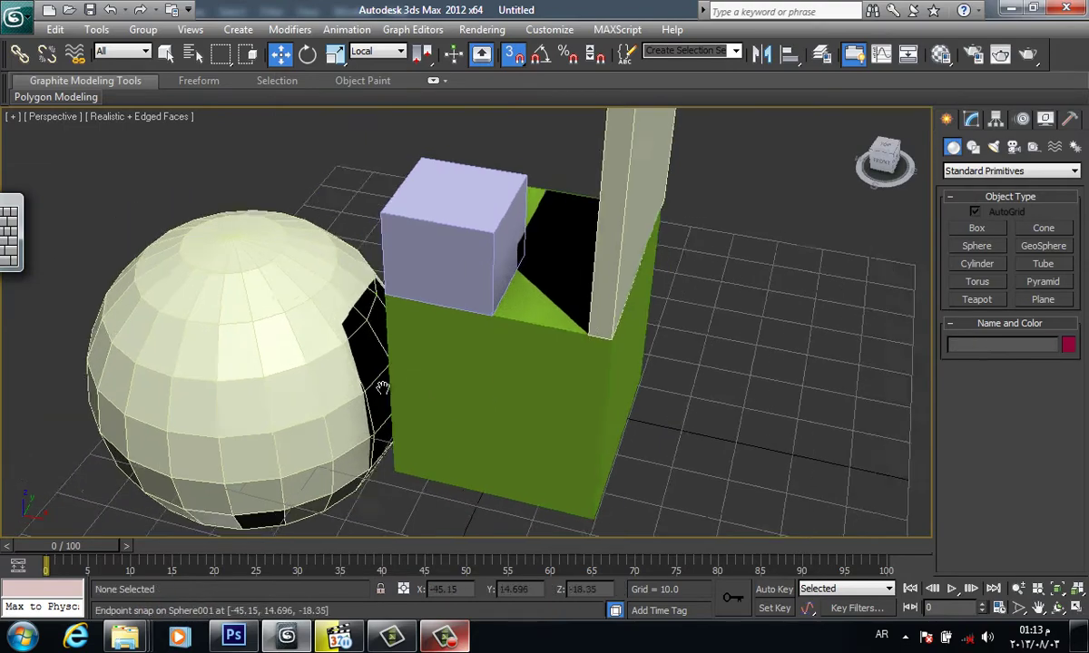
pyautogui.scroll(-2, 445, 396)
pyautogui.scroll(-1, 445, 396)
pyautogui.moveTo(533, 361)
pyautogui.keyDown('alt'); pyautogui.mouseDown(button='middle')
pyautogui.moveTo(557, 345)
pyautogui.moveTo(590, 396)
pyautogui.moveTo(645, 379)
pyautogui.moveTo(420, 406)
pyautogui.moveTo(498, 384)
pyautogui.moveTo(656, 366)
pyautogui.moveTo(663, 352)
pyautogui.moveTo(629, 330)
pyautogui.moveTo(531, 314)
pyautogui.mouseUp(button='middle'); pyautogui.keyUp('alt')
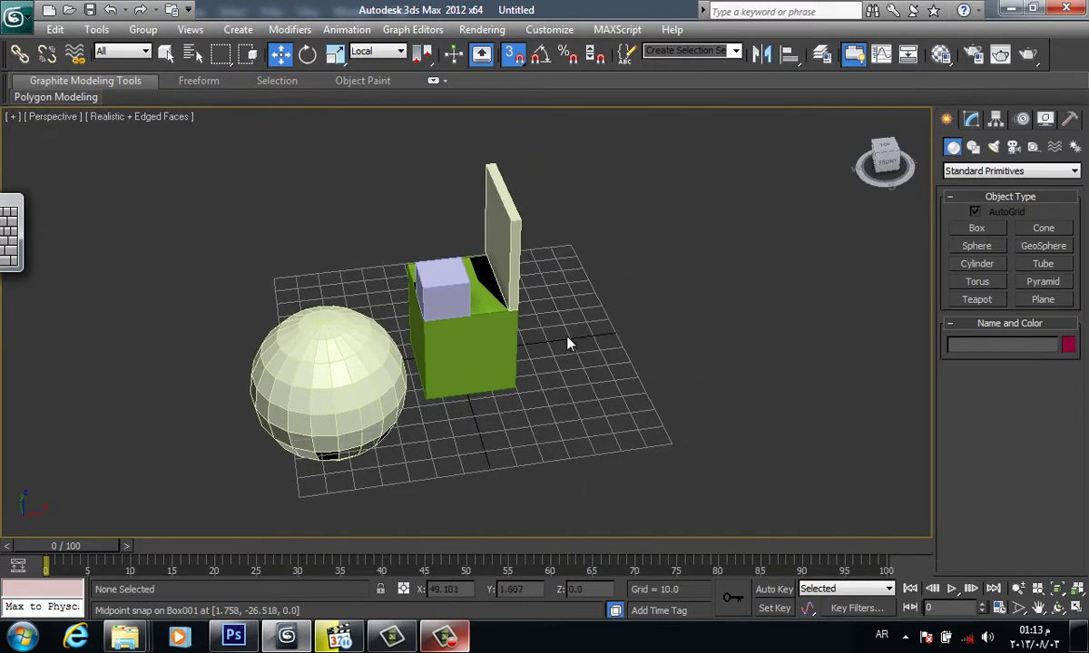
pyautogui.scroll(2, 530, 315)
pyautogui.click(402, 289)
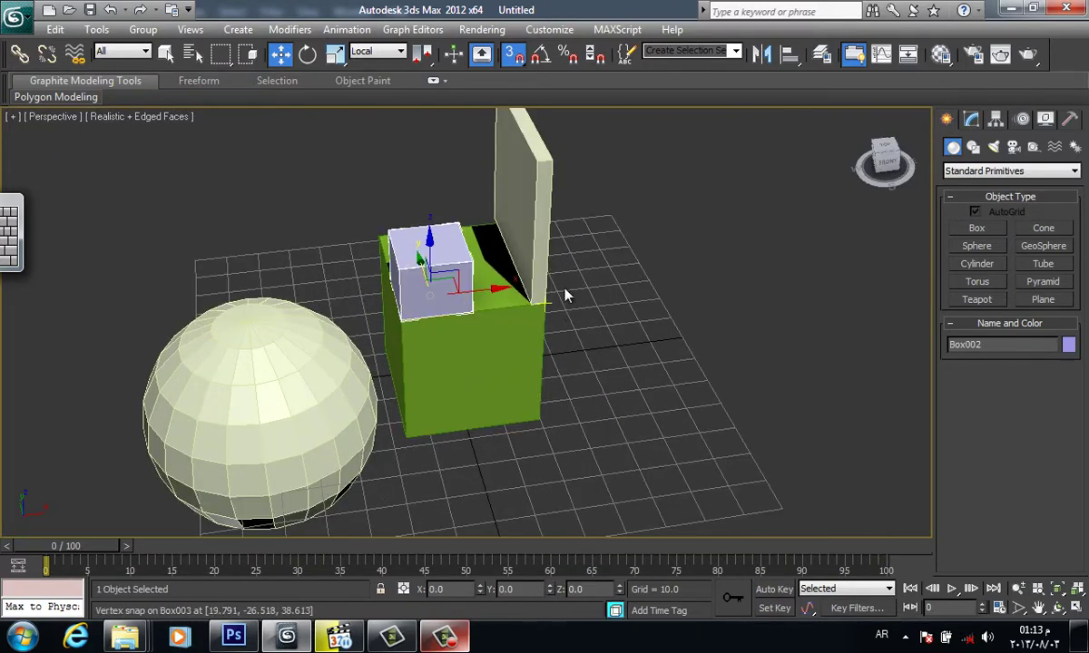
pyautogui.moveTo(588, 127); pyautogui.dragTo(272, 467)
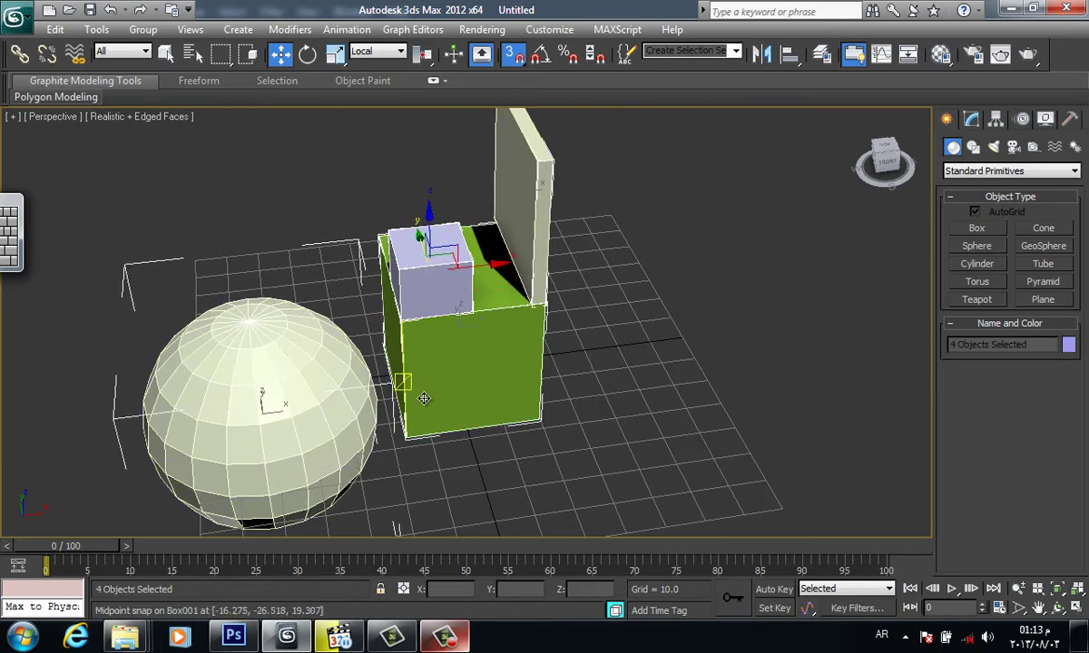
pyautogui.press('Delete')
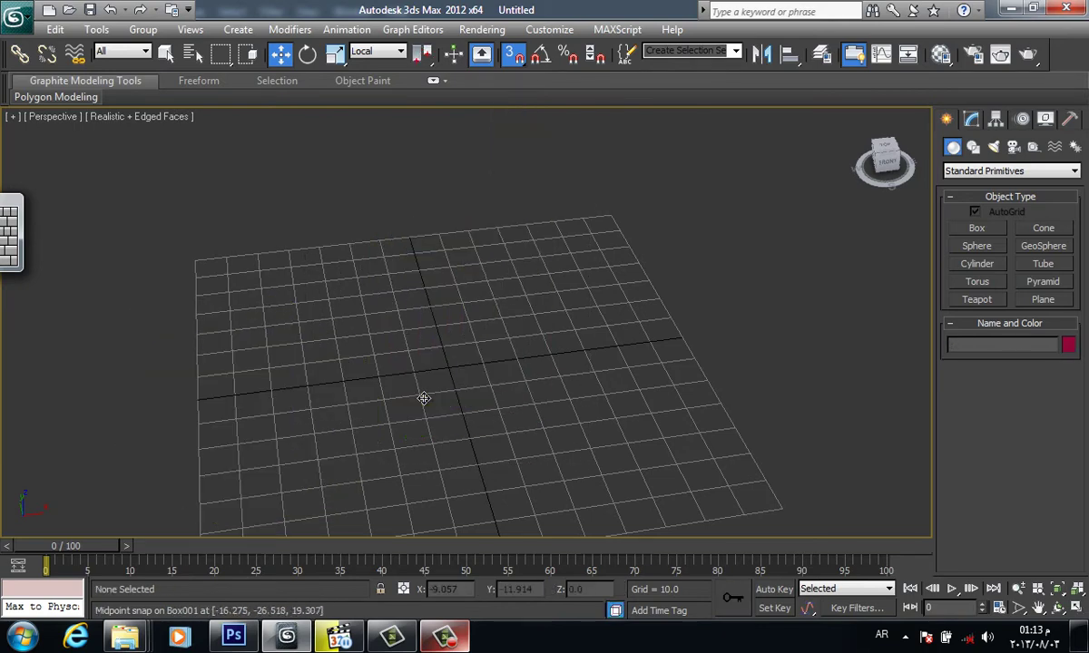
# - Create a green teapot, Teapot001, radius about 24.6, at the grid centre
pyautogui.moveTo(424, 399)
pyautogui.keyDown('alt'); pyautogui.mouseDown(button='middle')
pyautogui.moveTo(416, 418)
pyautogui.moveTo(889, 221)
pyautogui.mouseUp(button='middle'); pyautogui.keyUp('alt')
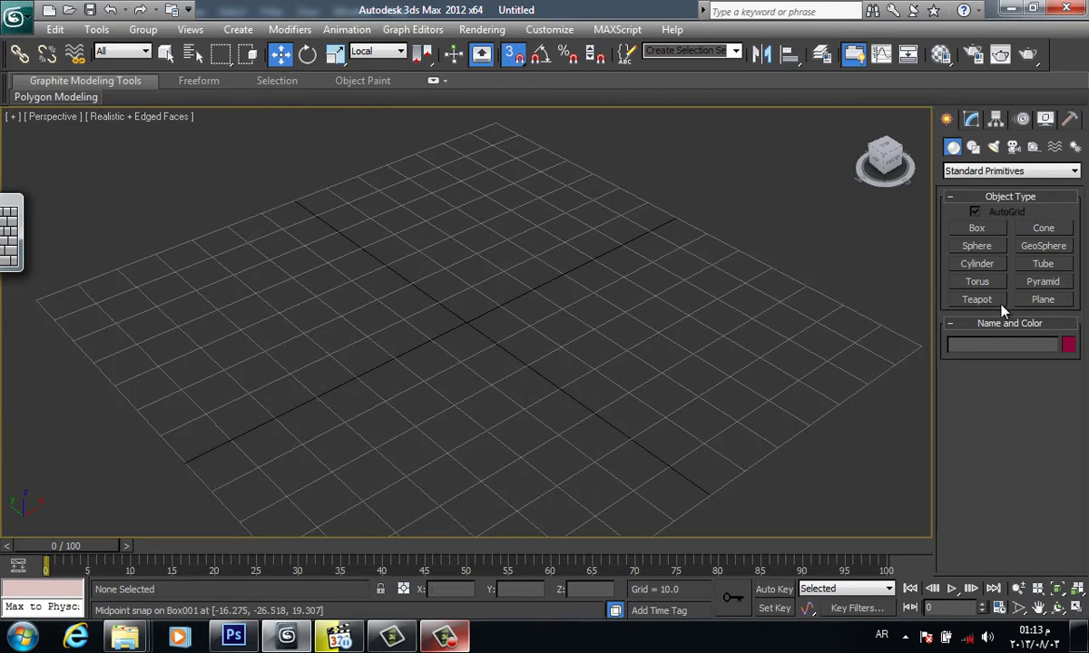
pyautogui.click(976, 299)
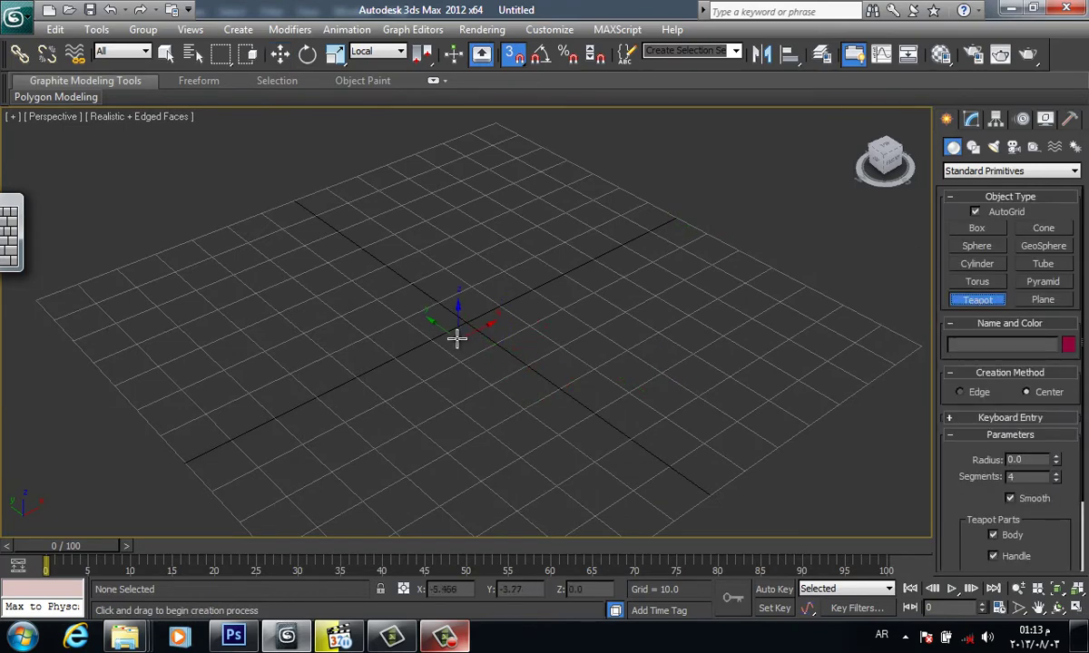
pyautogui.moveTo(456, 336); pyautogui.dragTo(459, 394)
pyautogui.moveTo(467, 331)
pyautogui.keyDown('alt'); pyautogui.mouseDown(button='middle')
pyautogui.moveTo(569, 335)
pyautogui.moveTo(450, 261)
pyautogui.mouseUp(button='middle'); pyautogui.keyUp('alt')
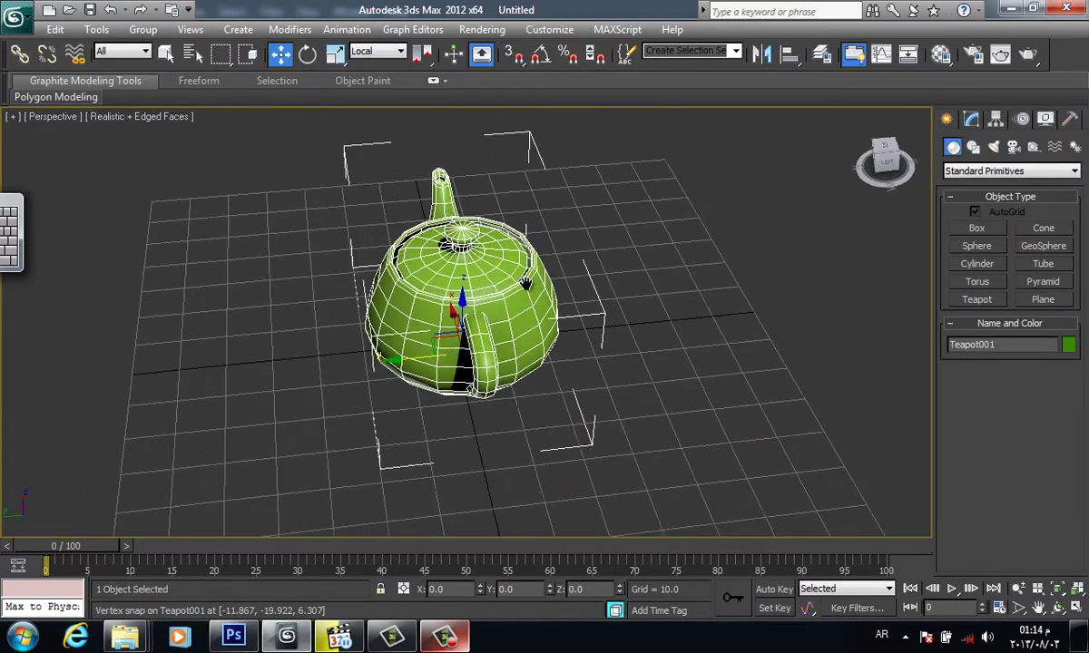
# - Clone the teapot from the quad menu as an Instance, Teapot002, sitting exactly on the original
pyautogui.rightClick(451, 236)
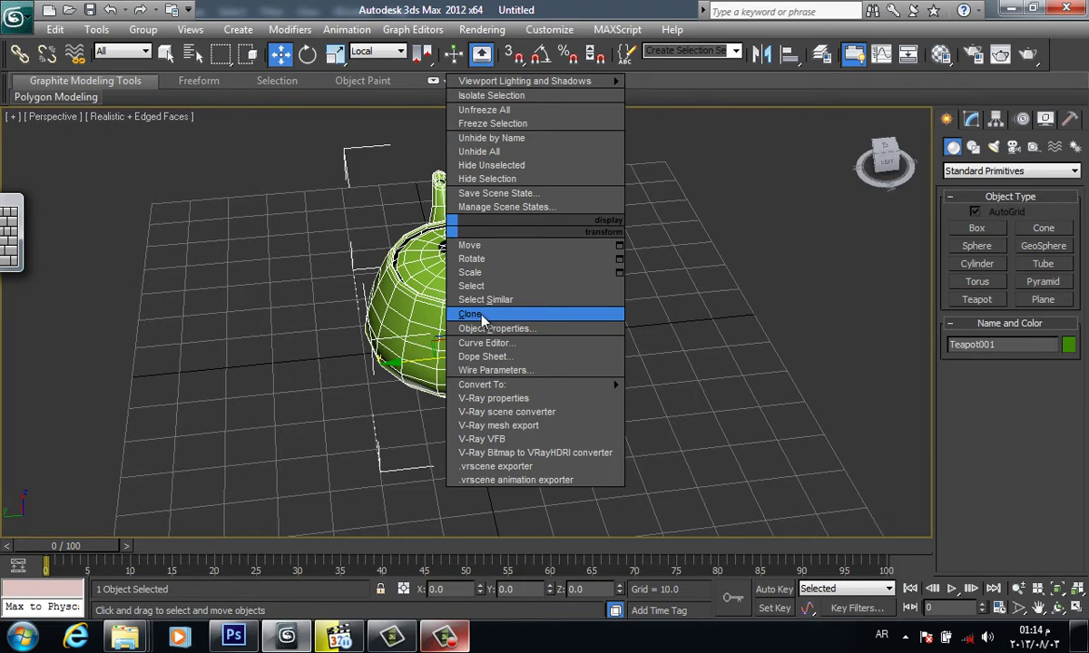
pyautogui.click(481, 315)
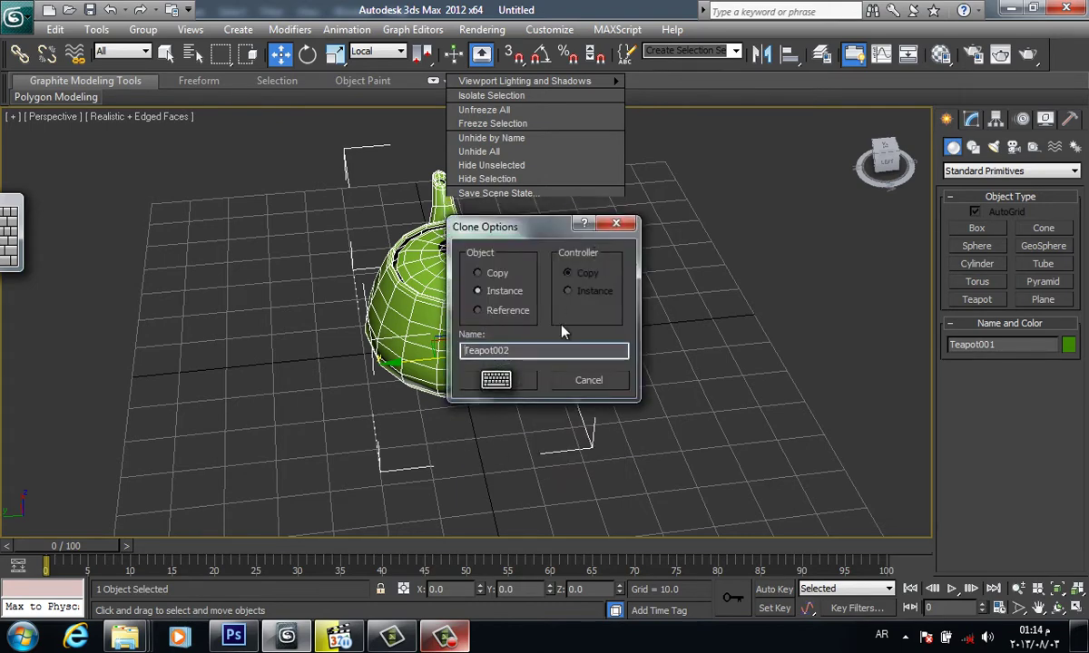
pyautogui.moveTo(520, 238); pyautogui.dragTo(647, 267)
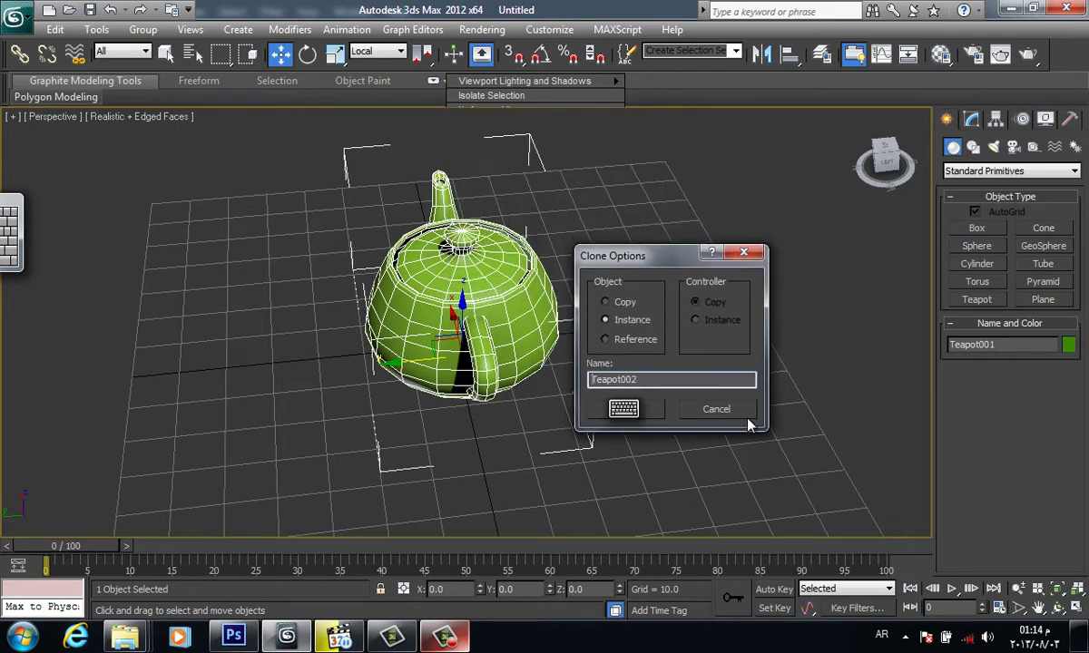
pyautogui.click(655, 414)
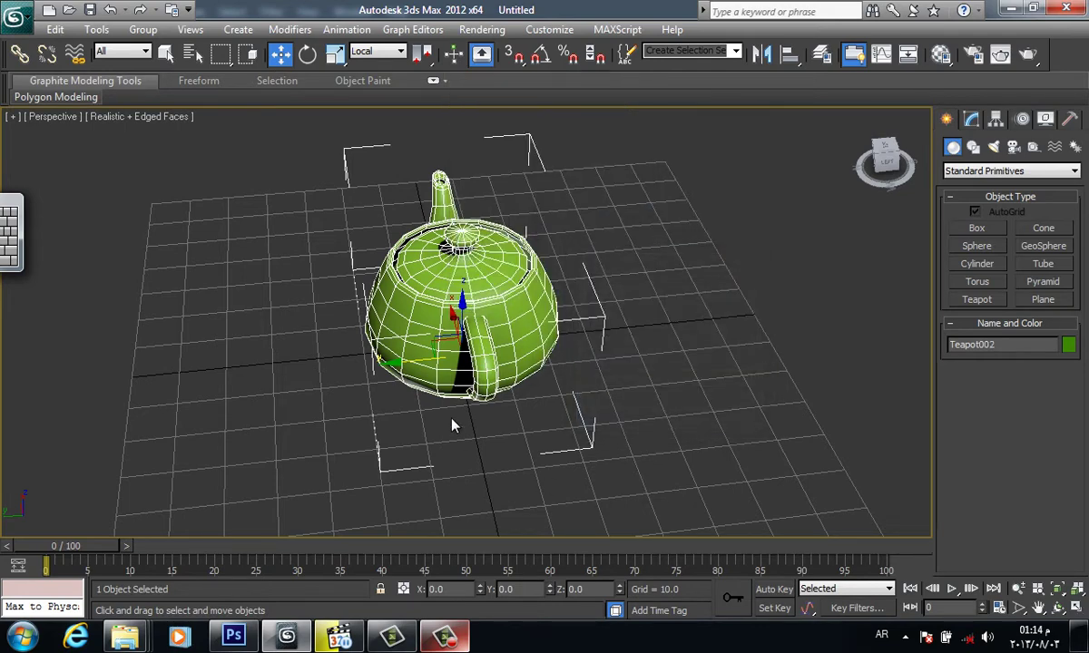
# - Shift-drag a copy of the teapot down-right to create Teapot003
pyautogui.moveTo(428, 363); pyautogui.dragTo(195, 383)
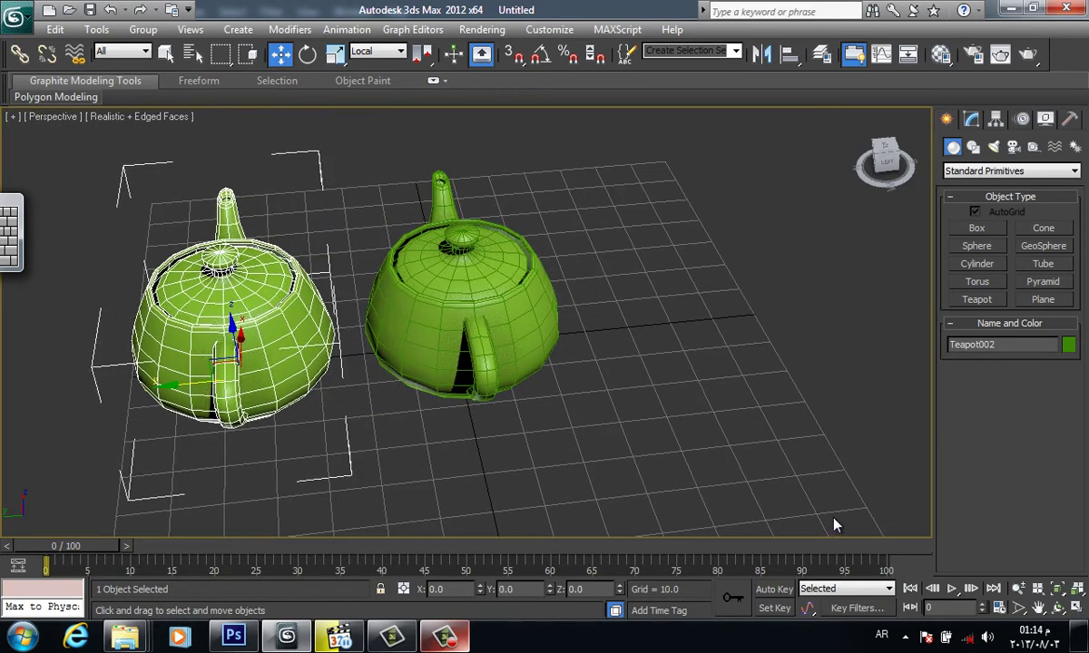
pyautogui.hotkey('ctrl', 'z')
pyautogui.moveTo(640, 381)
pyautogui.keyDown('alt'); pyautogui.mouseDown(button='middle')
pyautogui.moveTo(603, 381)
pyautogui.moveTo(673, 398)
pyautogui.moveTo(654, 426)
pyautogui.moveTo(583, 389)
pyautogui.moveTo(639, 386)
pyautogui.moveTo(626, 399)
pyautogui.moveTo(630, 345)
pyautogui.mouseUp(button='middle'); pyautogui.keyUp('alt')
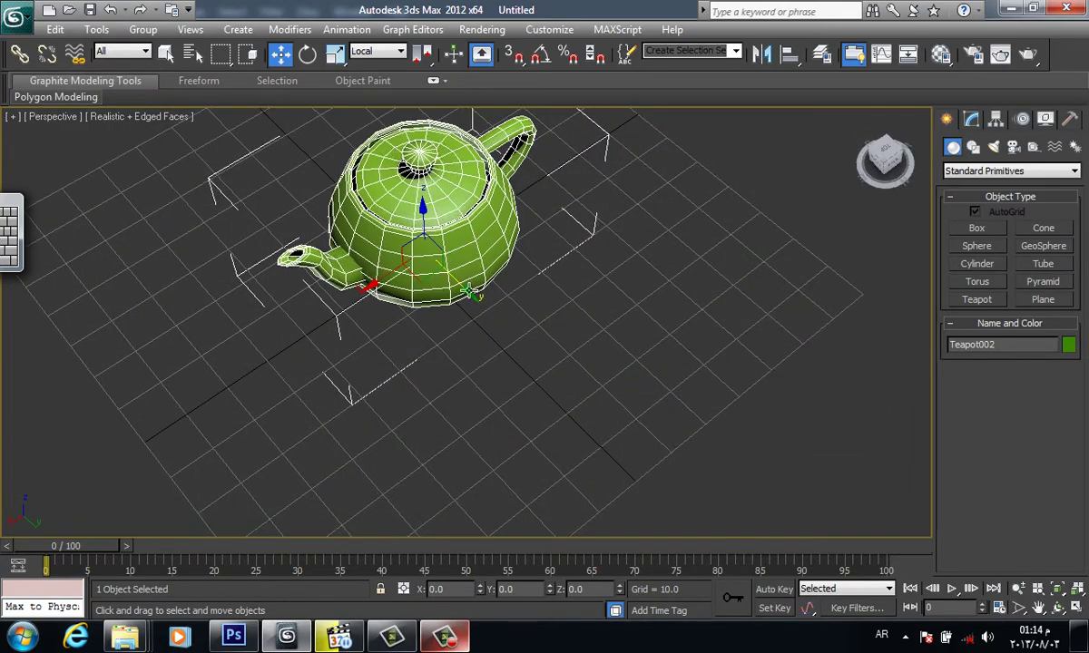
pyautogui.keyDown('shift'); pyautogui.moveTo(463, 287); pyautogui.dragTo(642, 446); pyautogui.keyUp('shift')
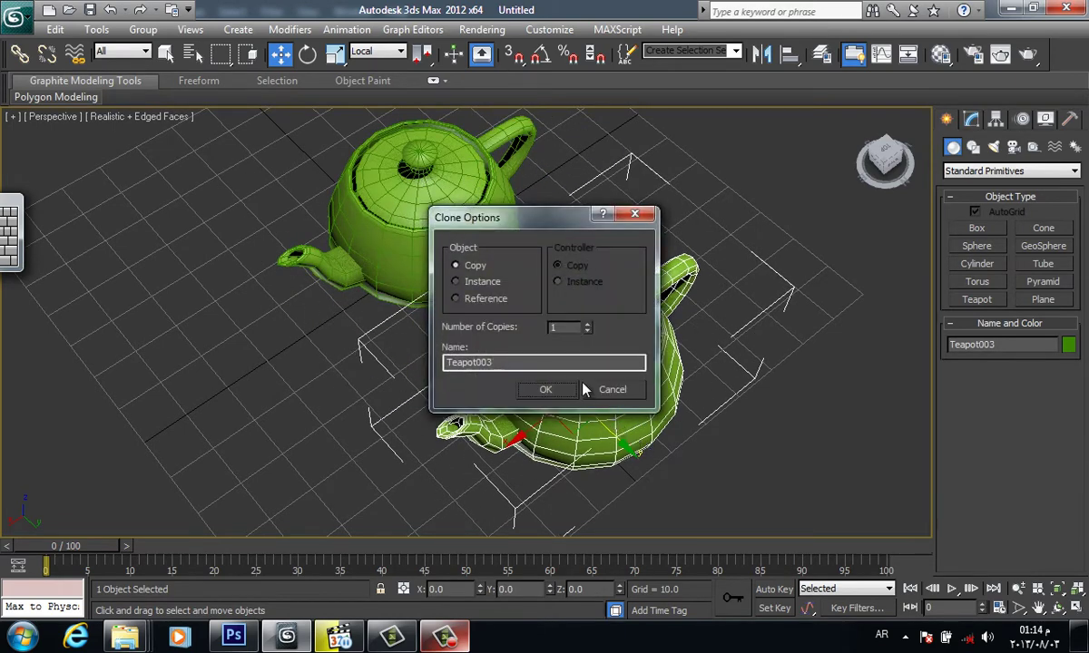
pyautogui.click(555, 390)
# - Copy both teapots down-left to form a two-by-two square of four teapots
pyautogui.moveTo(458, 258)
pyautogui.mouseDown(button='middle')
pyautogui.moveTo(451, 249)
pyautogui.moveTo(481, 368)
pyautogui.mouseUp(button='middle')
pyautogui.keyDown('ctrl'); pyautogui.click(450, 250); pyautogui.keyUp('ctrl')
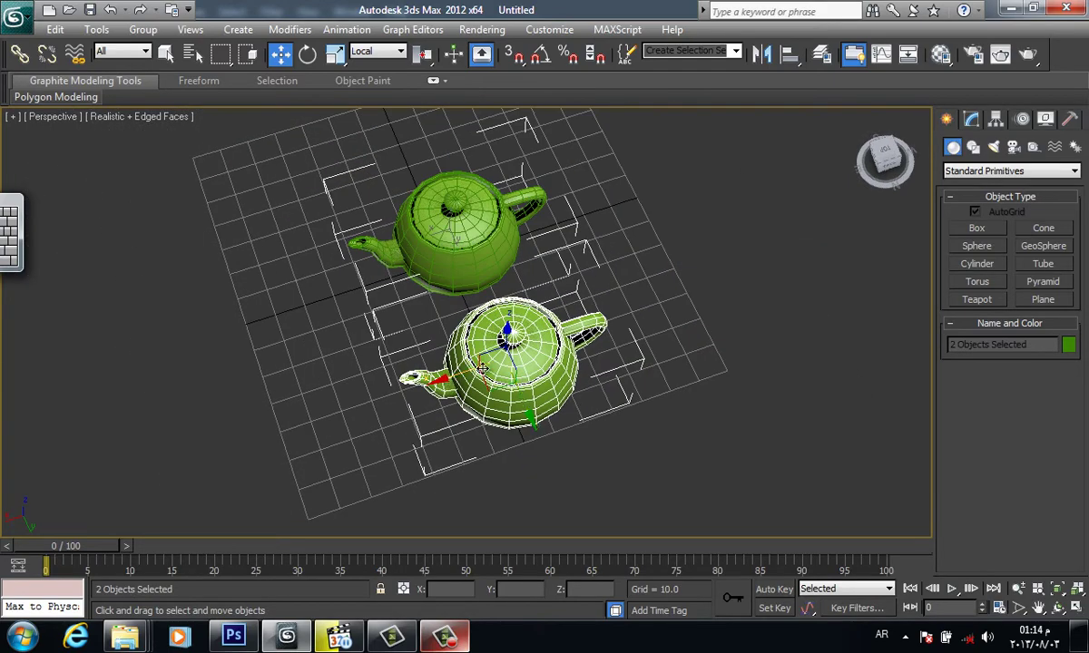
pyautogui.keyDown('shift'); pyautogui.moveTo(481, 368); pyautogui.dragTo(235, 451); pyautogui.keyUp('shift')
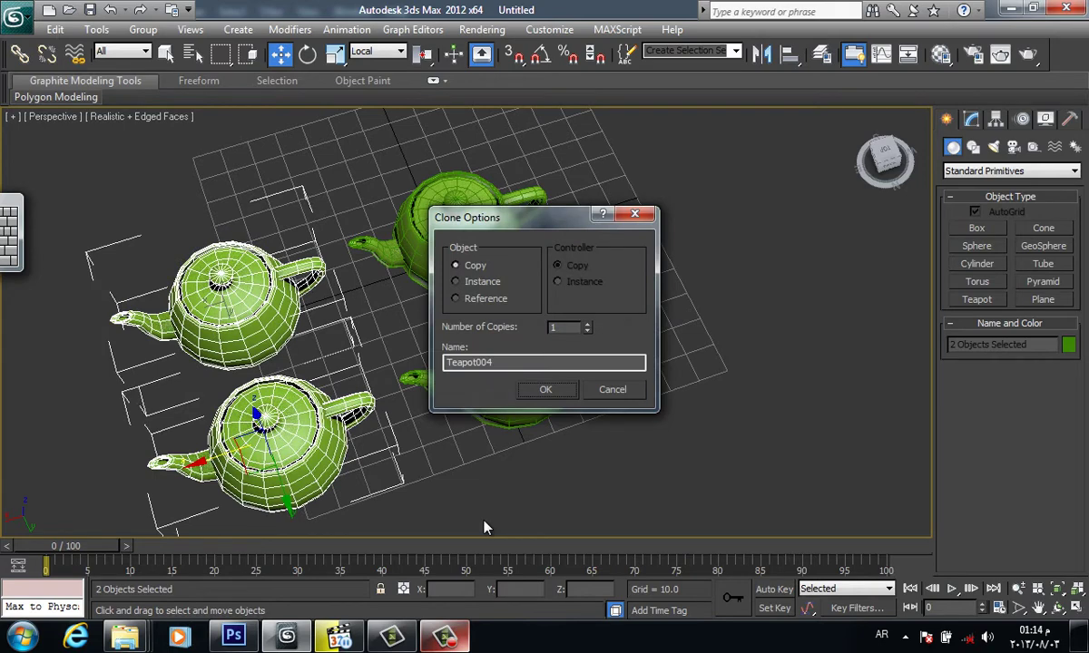
pyautogui.click(560, 391)
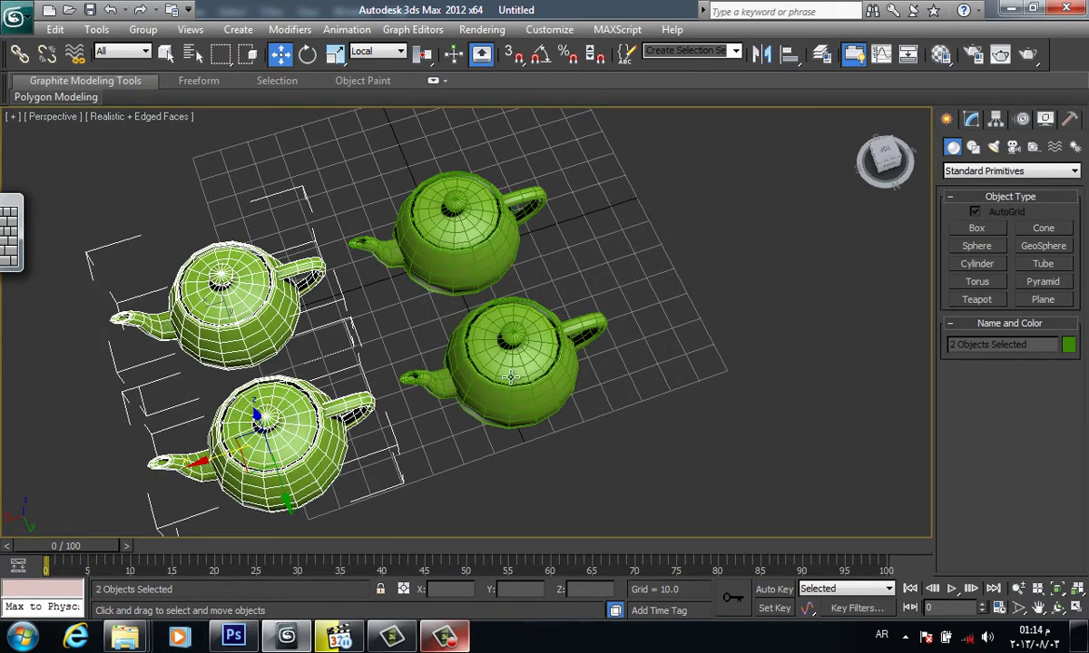
# - Select all four teapots and Shift-drag them upward to make raised copies
pyautogui.keyDown('ctrl'); pyautogui.click(511, 370); pyautogui.keyUp('ctrl')
pyautogui.keyDown('ctrl'); pyautogui.click(465, 270); pyautogui.keyUp('ctrl')
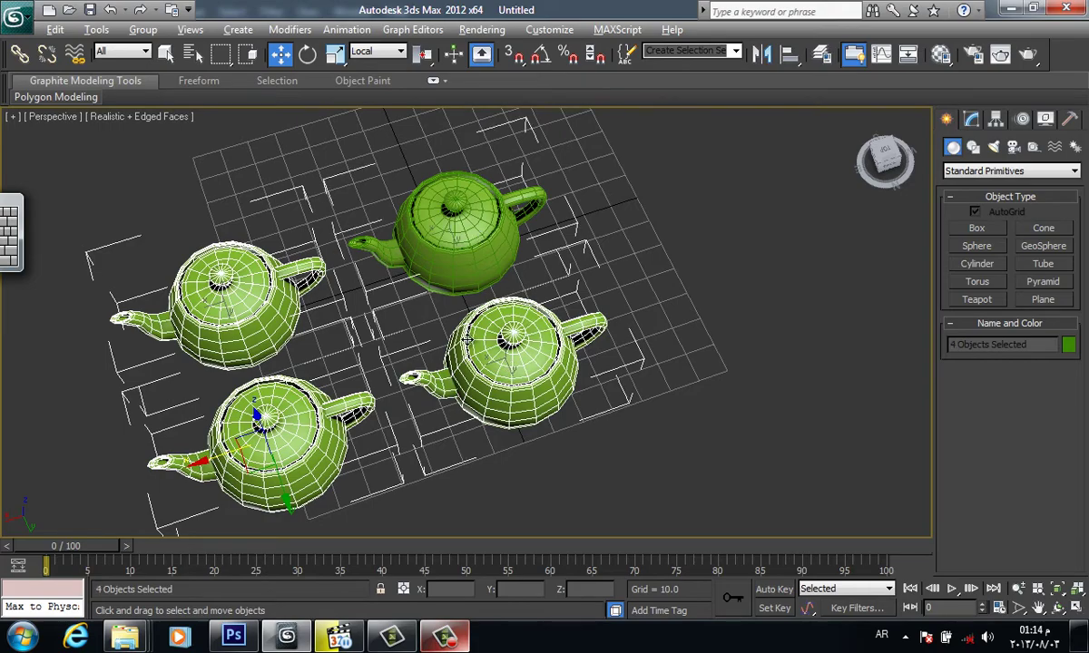
pyautogui.keyDown('alt'); pyautogui.moveTo(467, 339); pyautogui.dragTo(228, 285, button='middle'); pyautogui.keyUp('alt')
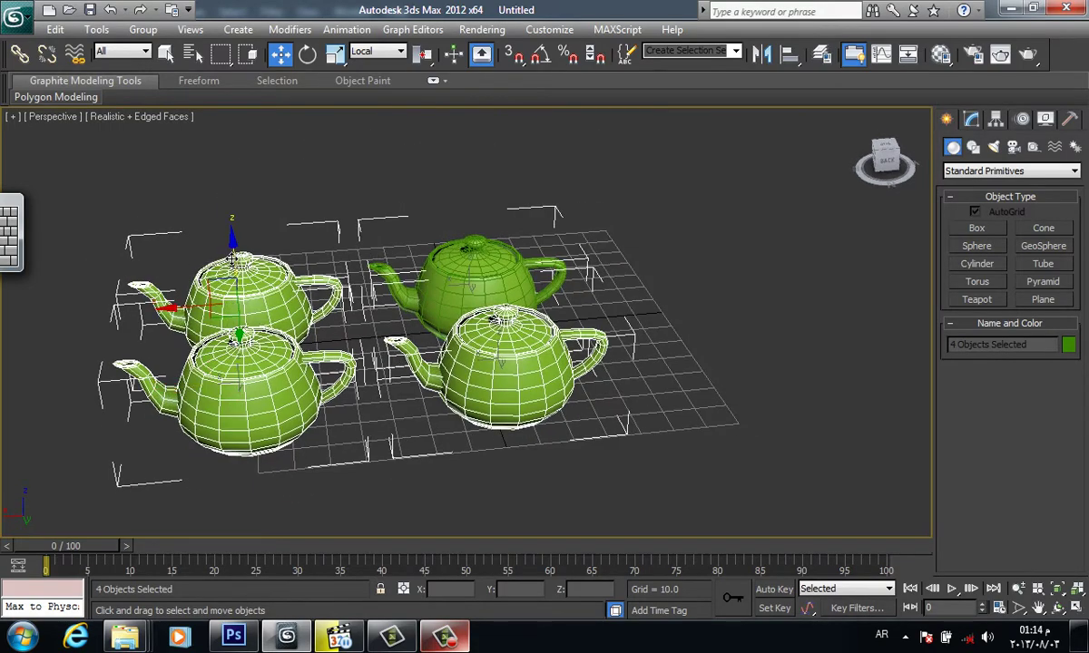
pyautogui.keyDown('shift'); pyautogui.moveTo(232, 260); pyautogui.dragTo(221, 104); pyautogui.keyUp('shift')
pyautogui.click(632, 390)
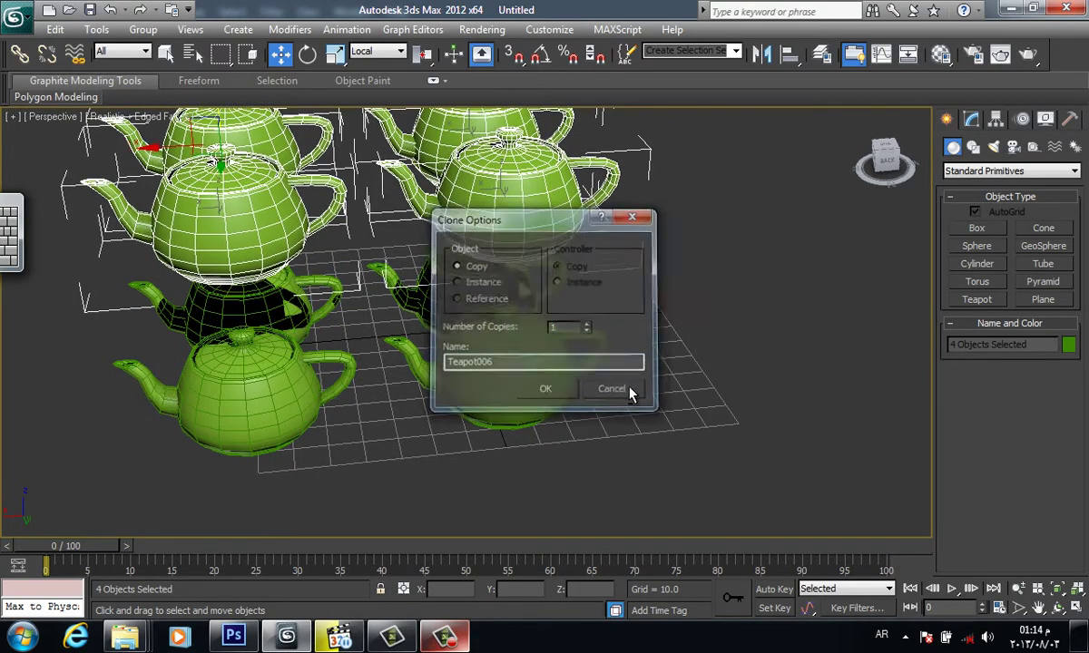
pyautogui.keyDown('alt'); pyautogui.moveTo(632, 392); pyautogui.dragTo(618, 422, button='middle'); pyautogui.keyUp('alt')
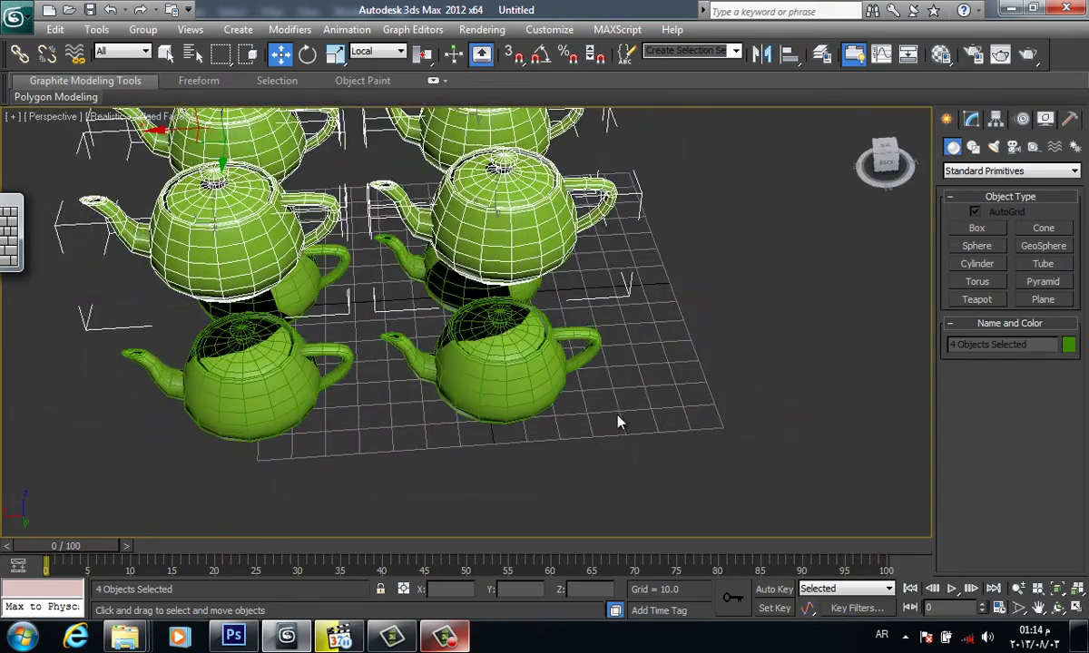
# - Undo the copies and the clone's move with Ctrl+Z, then reselect Teapot001
pyautogui.hotkey('ctrl', 'z')
pyautogui.hotkey('ctrl', 'z')
pyautogui.hotkey('ctrl', 'z')
pyautogui.hotkey('ctrl', 'z')
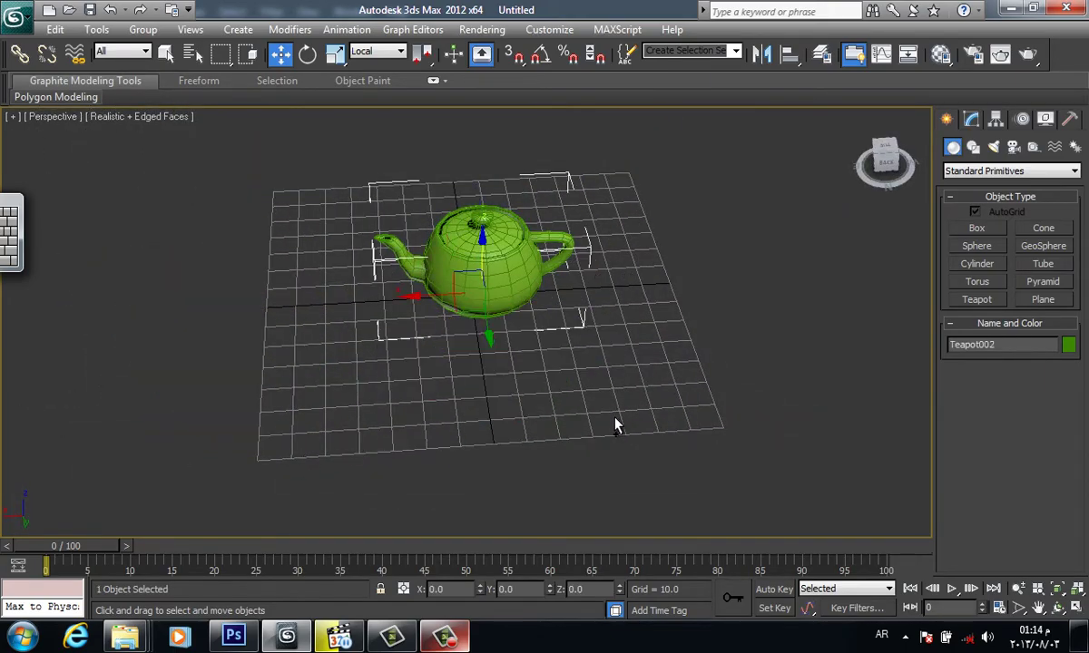
pyautogui.keyDown('alt'); pyautogui.moveTo(615, 427); pyautogui.dragTo(573, 429, button='middle'); pyautogui.keyUp('alt')
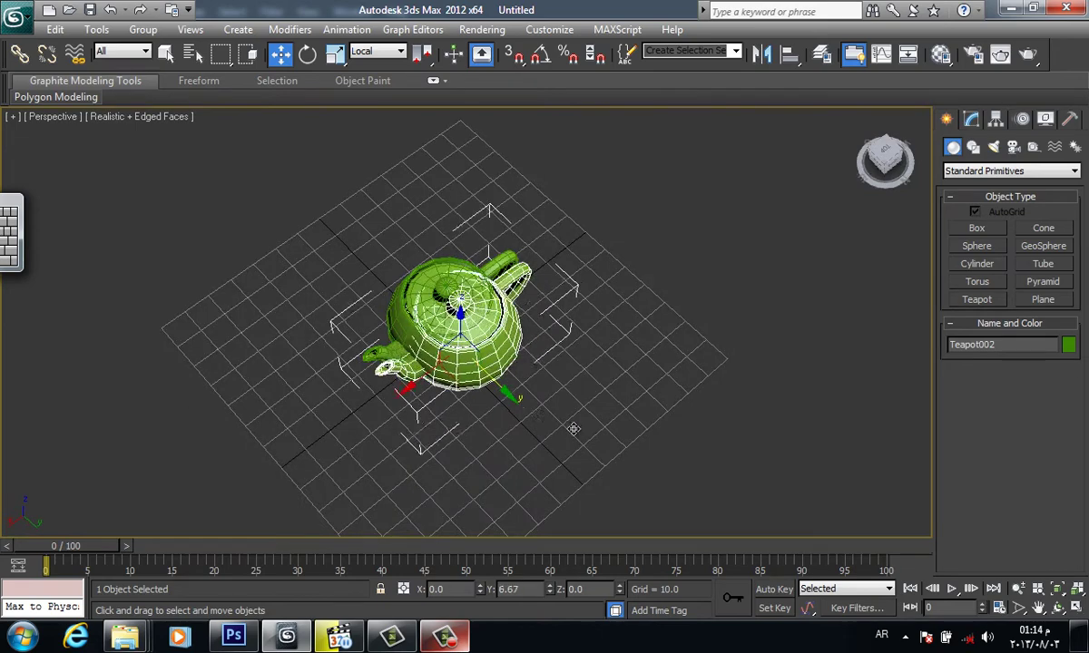
pyautogui.hotkey('ctrl', 'z')
pyautogui.hotkey('ctrl', 'z')
pyautogui.click(543, 437)
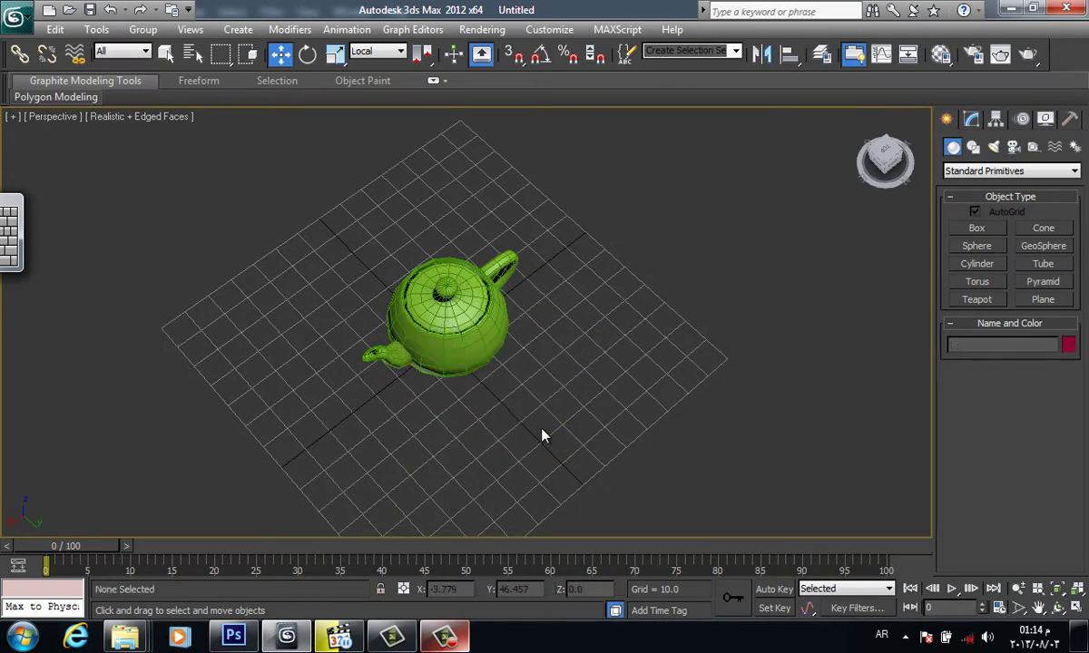
pyautogui.click(418, 311)
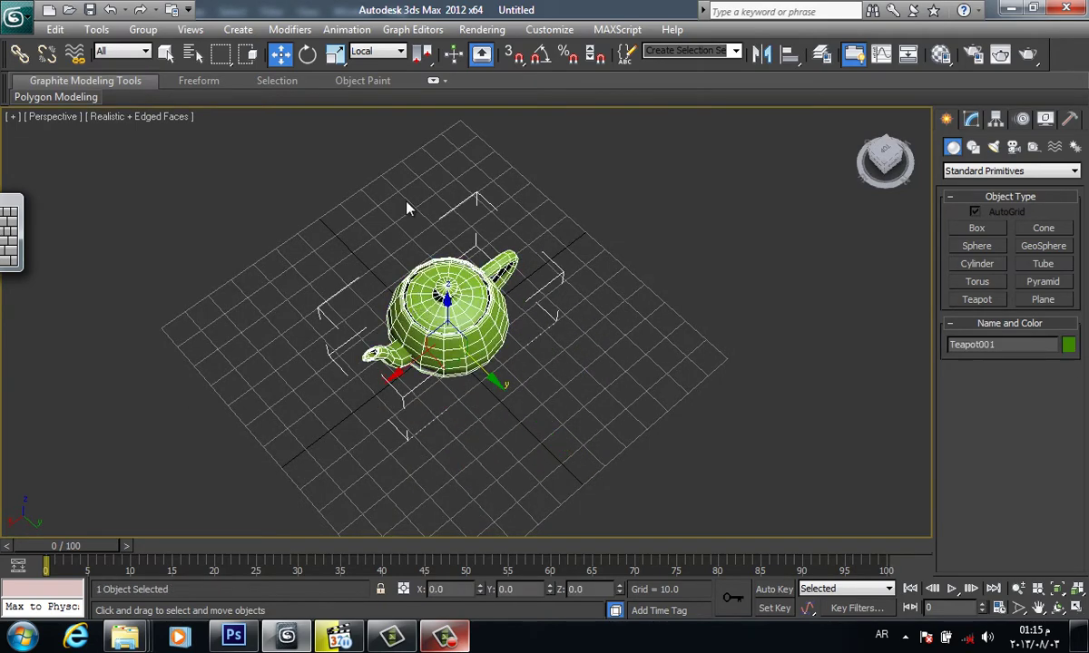
pyautogui.click(307, 54)
pyautogui.keyDown('alt'); pyautogui.moveTo(471, 381); pyautogui.dragTo(544, 363, button='middle'); pyautogui.keyUp('alt')
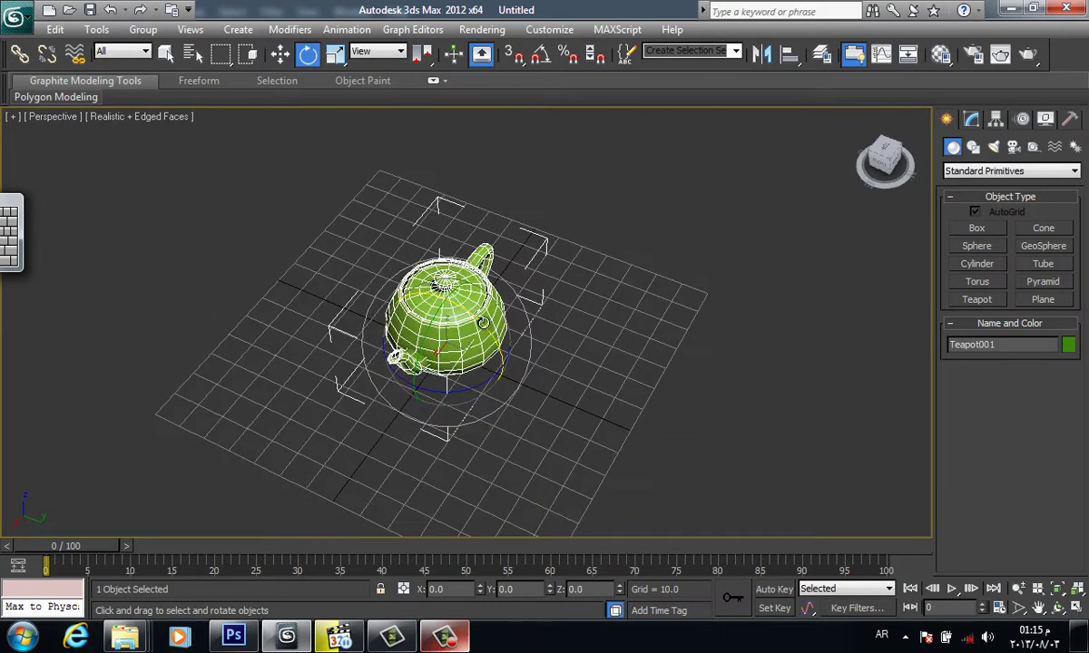
pyautogui.moveTo(509, 362)
pyautogui.mouseDown()
pyautogui.moveTo(592, 382)
pyautogui.moveTo(728, 498)
pyautogui.mouseUp()
pyautogui.click(545, 390)
pyautogui.moveTo(570, 437)
pyautogui.keyDown('alt'); pyautogui.mouseDown(button='middle')
pyautogui.moveTo(528, 364)
pyautogui.moveTo(520, 437)
pyautogui.mouseUp(button='middle'); pyautogui.keyUp('alt')
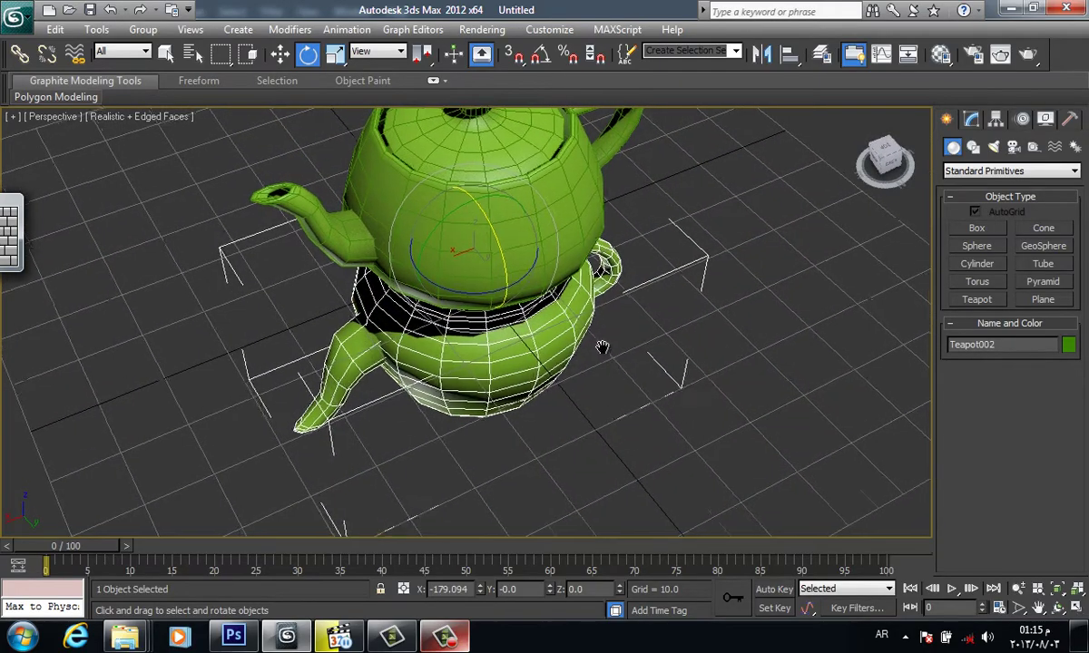
pyautogui.moveTo(603, 345)
pyautogui.mouseDown(button='middle')
pyautogui.moveTo(591, 390)
pyautogui.moveTo(610, 402)
pyautogui.mouseUp(button='middle')
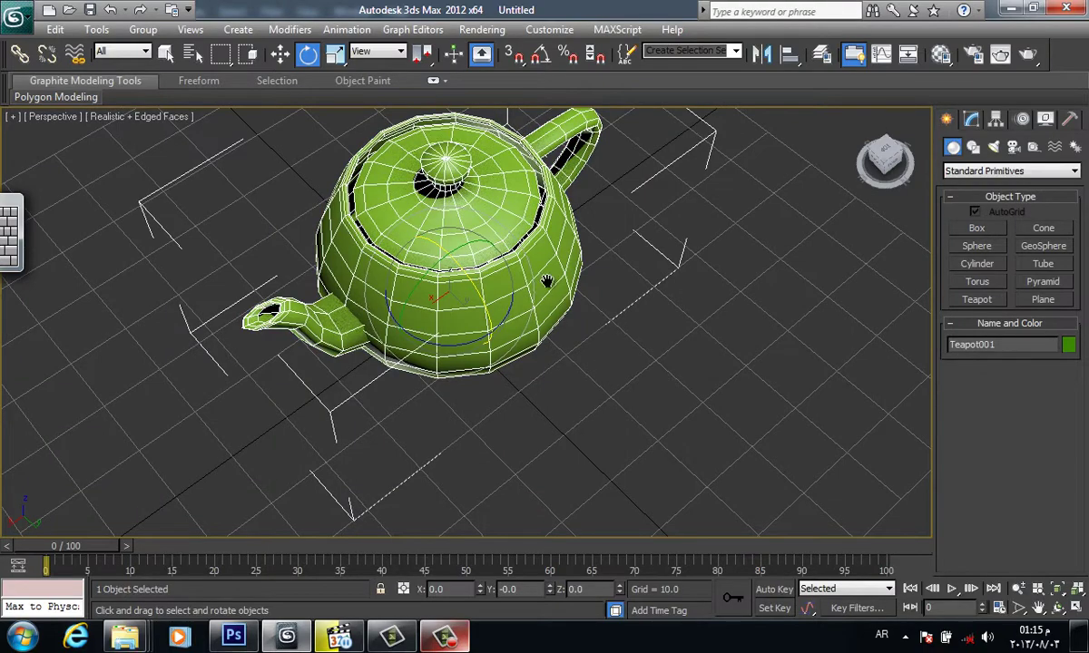
pyautogui.moveTo(547, 282); pyautogui.dragTo(520, 309, button='middle')
pyautogui.click(335, 54)
pyautogui.scroll(-3, 432, 272)
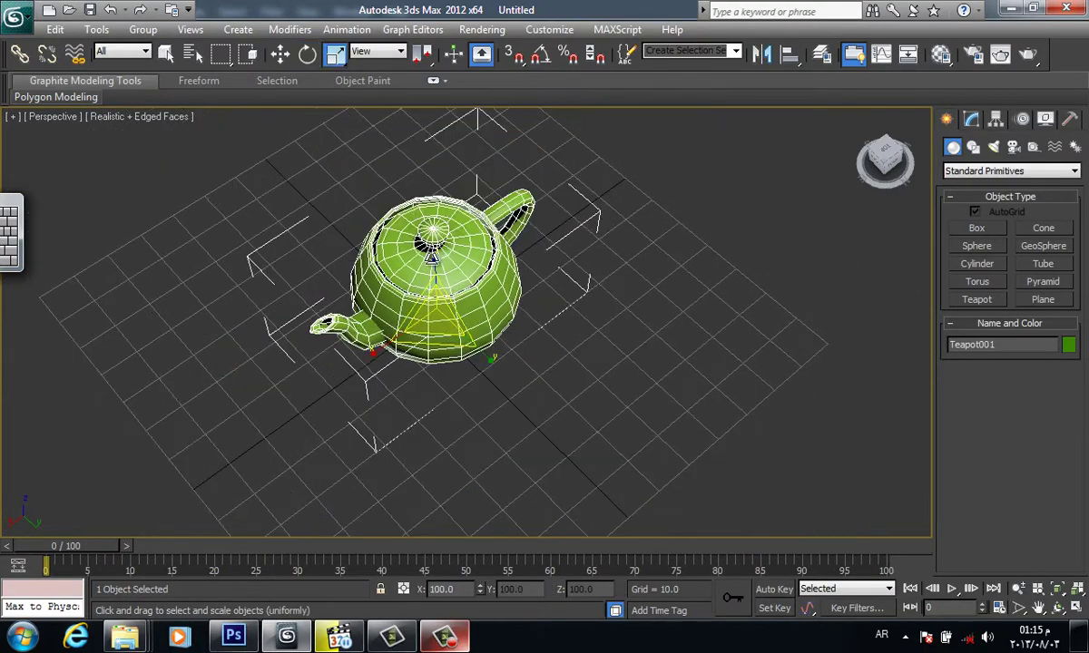
pyautogui.moveTo(434, 272); pyautogui.dragTo(535, 405)
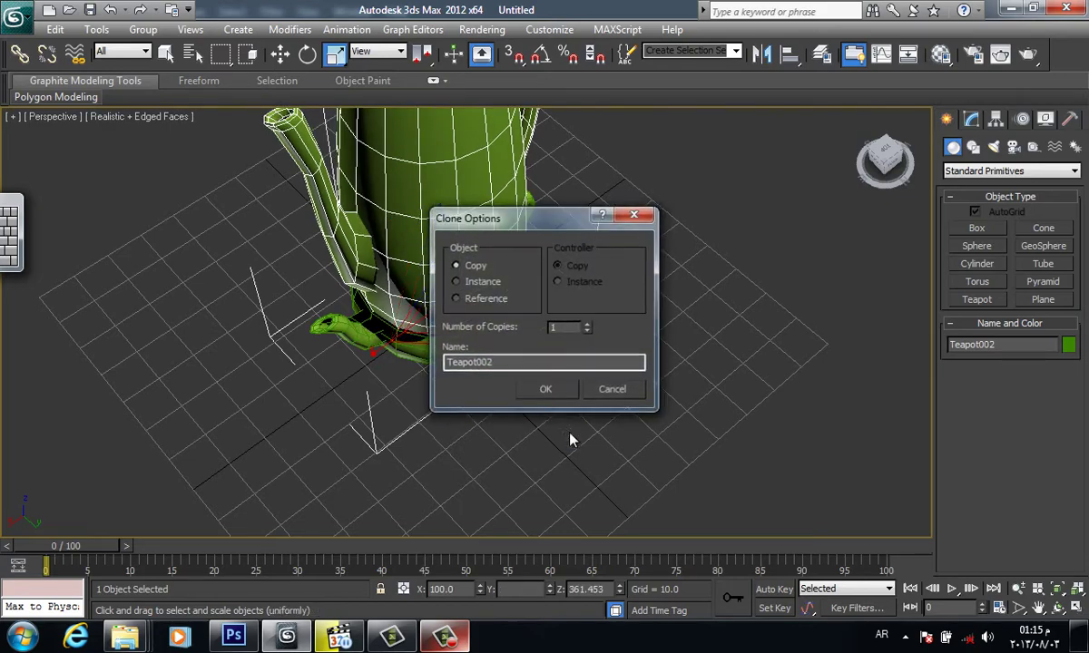
pyautogui.press('Return')
pyautogui.moveTo(574, 440)
pyautogui.keyDown('alt'); pyautogui.mouseDown(button='middle')
pyautogui.moveTo(470, 352)
pyautogui.moveTo(582, 412)
pyautogui.mouseUp(button='middle'); pyautogui.keyUp('alt')
pyautogui.hotkey('ctrl', 'z')
pyautogui.hotkey('ctrl', 'z')
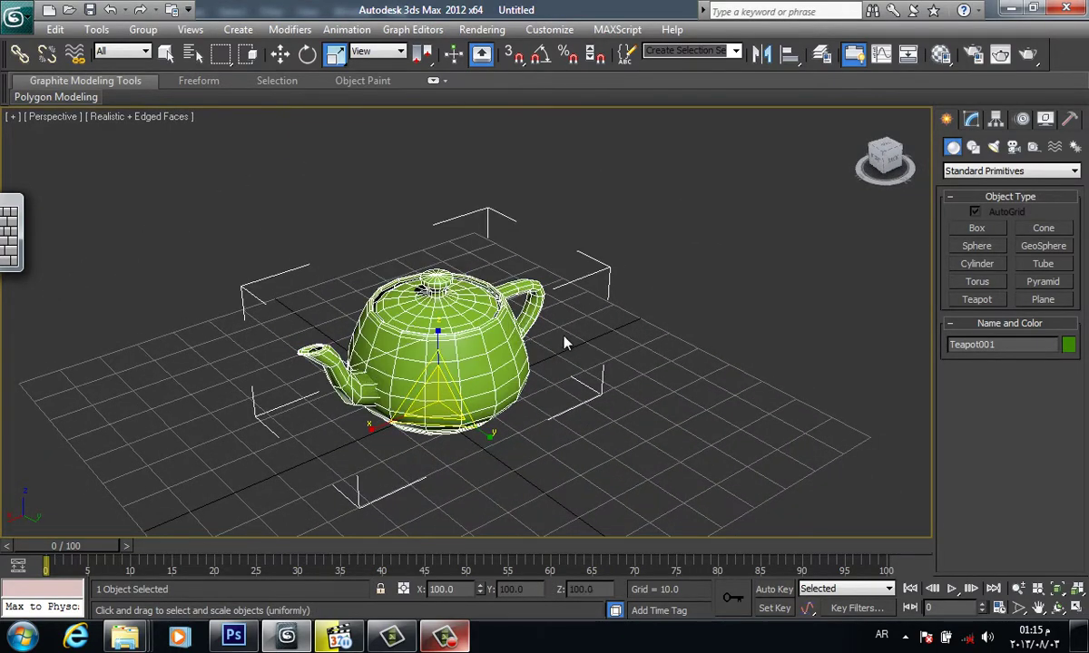
pyautogui.scroll(3, 508, 270)
pyautogui.moveTo(519, 274)
pyautogui.keyDown('alt'); pyautogui.mouseDown(button='middle')
pyautogui.moveTo(508, 300)
pyautogui.moveTo(345, 101)
pyautogui.mouseUp(button='middle'); pyautogui.keyUp('alt')
# - Shift-drag the teapot down-right to create an Instance clone, Teapot002, beside it
pyautogui.press('w')
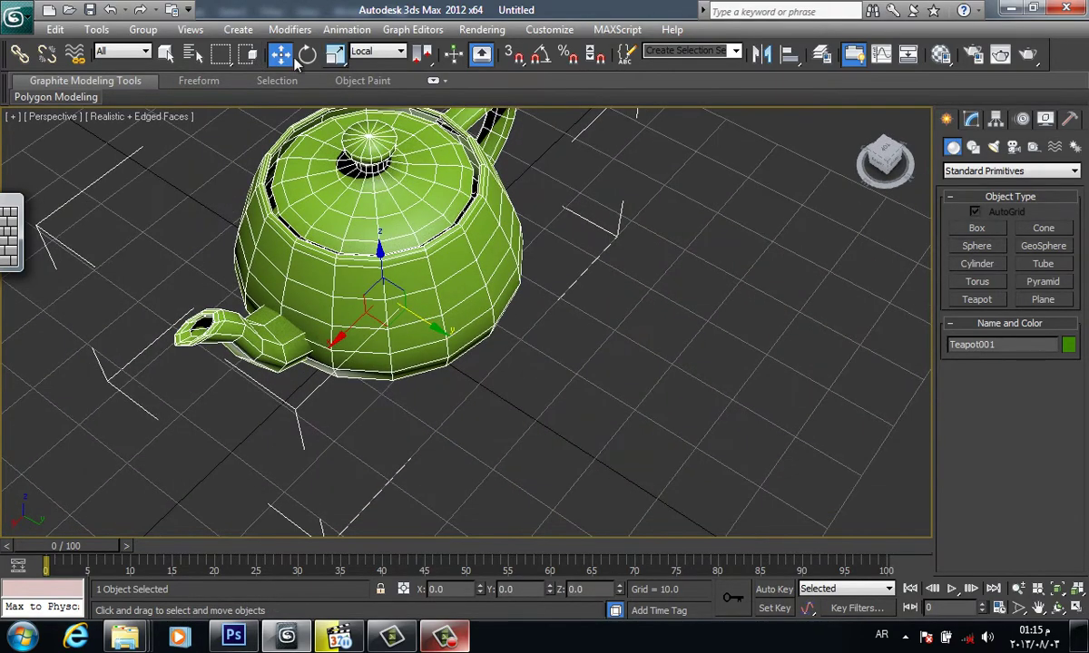
pyautogui.moveTo(372, 253)
pyautogui.keyDown('alt'); pyautogui.mouseDown(button='middle')
pyautogui.moveTo(390, 302)
pyautogui.moveTo(436, 363)
pyautogui.mouseUp(button='middle'); pyautogui.keyUp('alt')
pyautogui.scroll(-3, 390, 302)
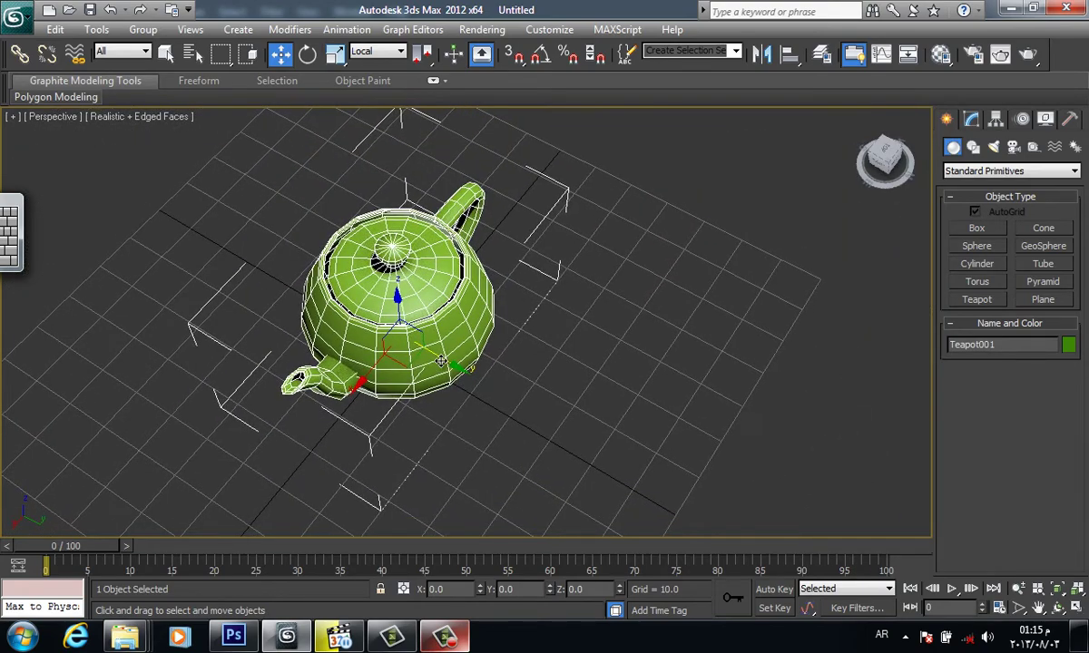
pyautogui.scroll(-2, 445, 354)
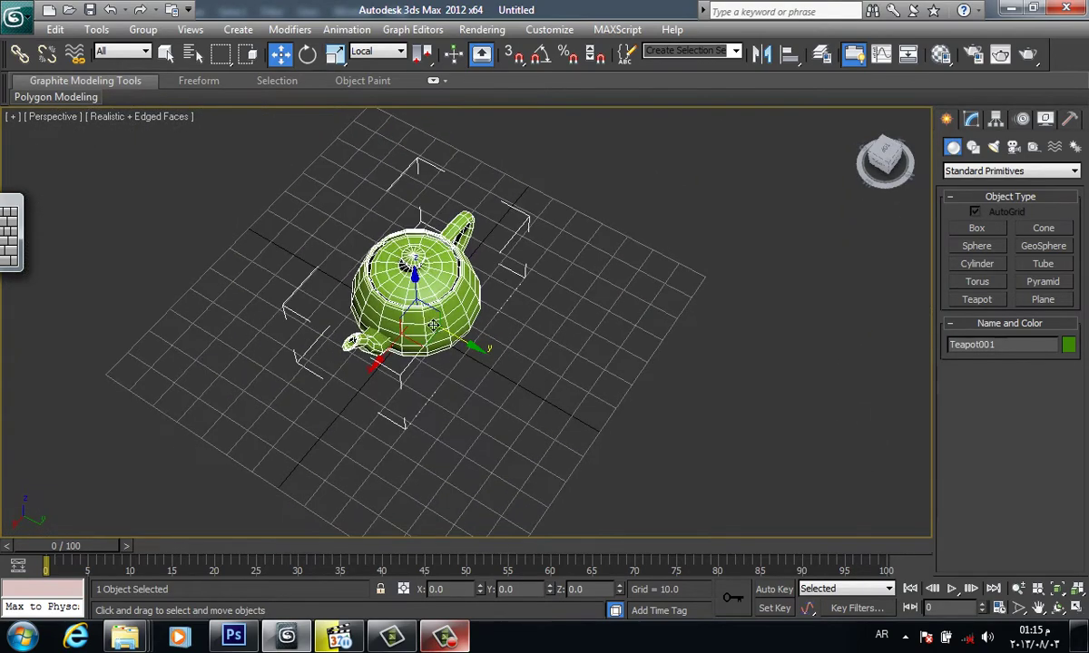
pyautogui.keyDown('shift'); pyautogui.moveTo(459, 343); pyautogui.dragTo(545, 427); pyautogui.keyUp('shift')
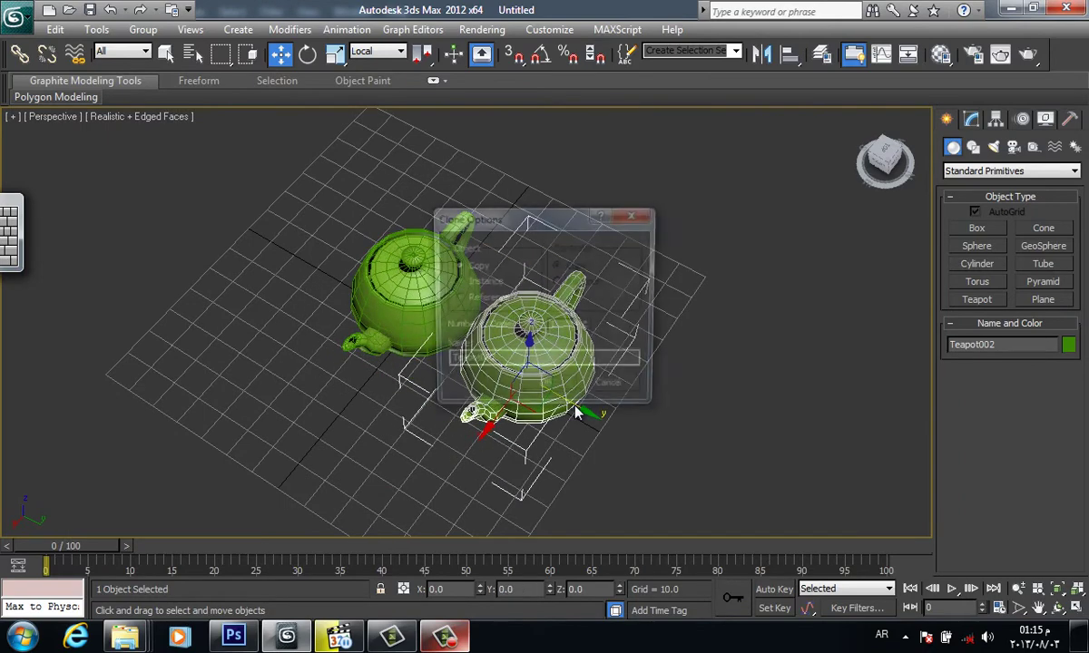
pyautogui.moveTo(544, 225); pyautogui.dragTo(825, 140)
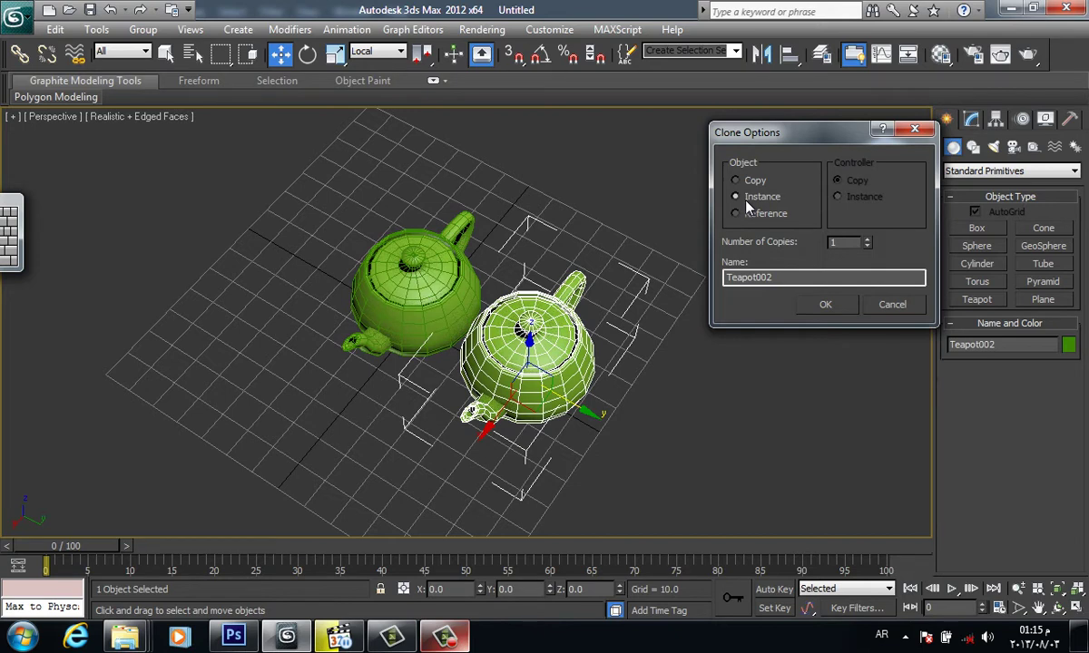
pyautogui.click(824, 305)
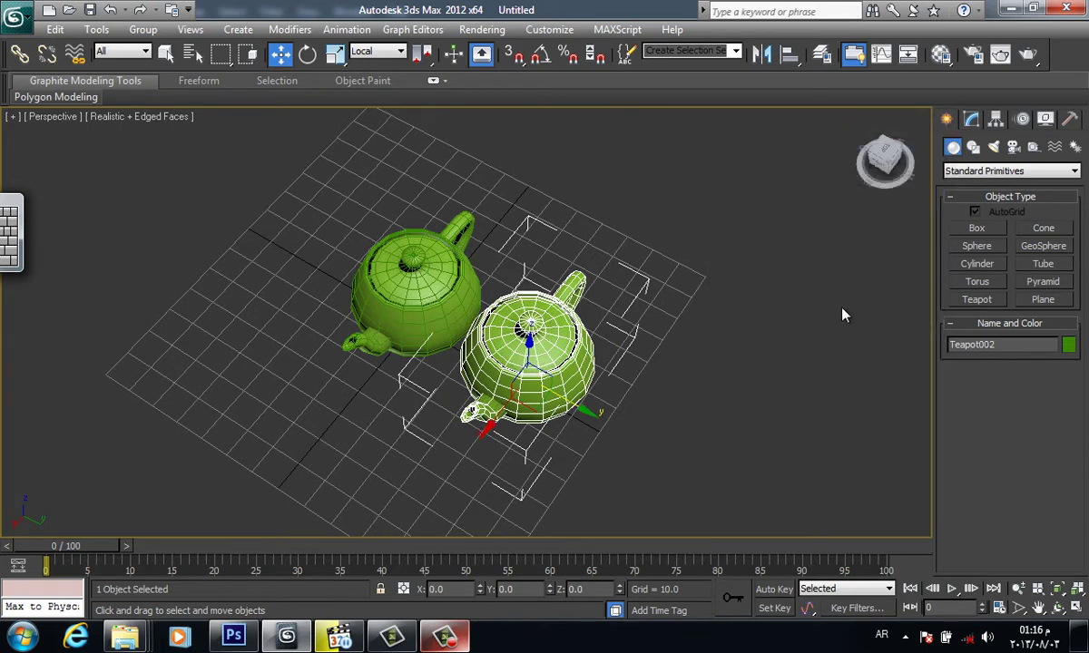
# - Resize the instanced teapots' radius in the Modify panel, returning it to 20.903
pyautogui.click(970, 119)
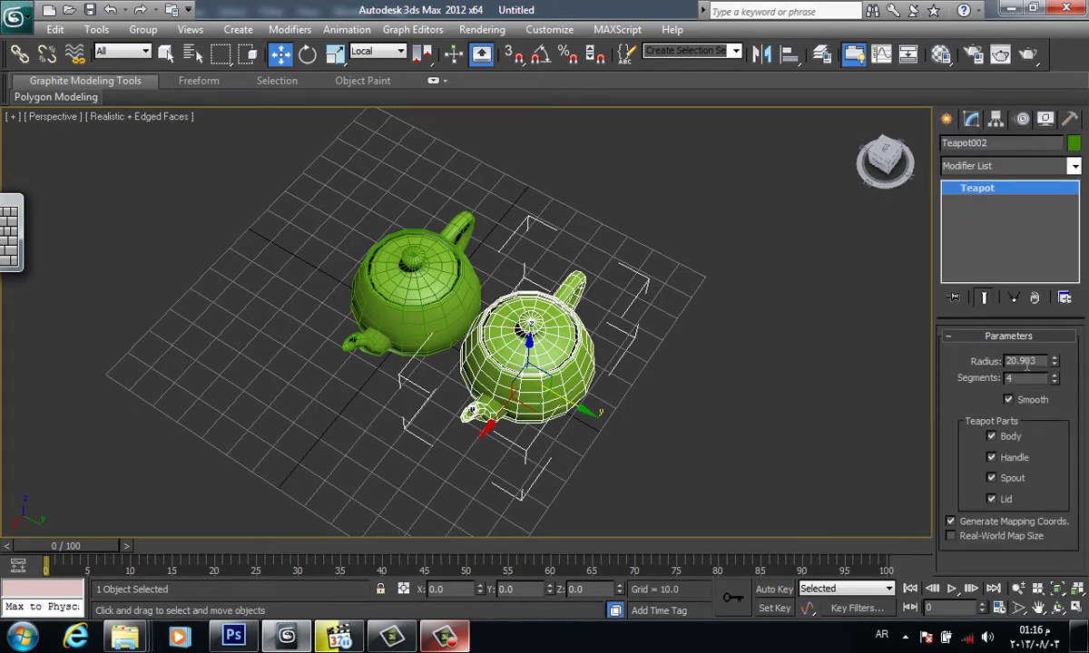
pyautogui.moveTo(1053, 366)
pyautogui.mouseDown()
pyautogui.moveTo(1016, 346)
pyautogui.moveTo(951, 356)
pyautogui.mouseUp()
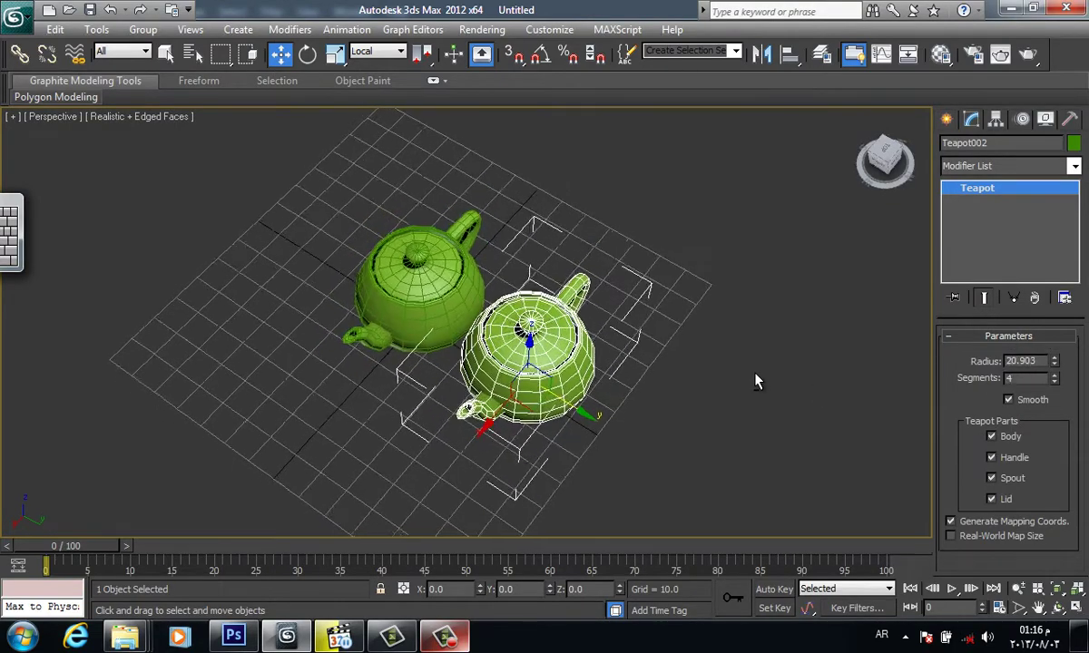
pyautogui.keyDown('alt'); pyautogui.moveTo(756, 380); pyautogui.dragTo(658, 392, button='middle'); pyautogui.keyUp('alt')
# - Clone both teapots down-left, enlarge their radius, turn off Spout, then undo it
pyautogui.keyDown('ctrl'); pyautogui.click(434, 254); pyautogui.keyUp('ctrl')
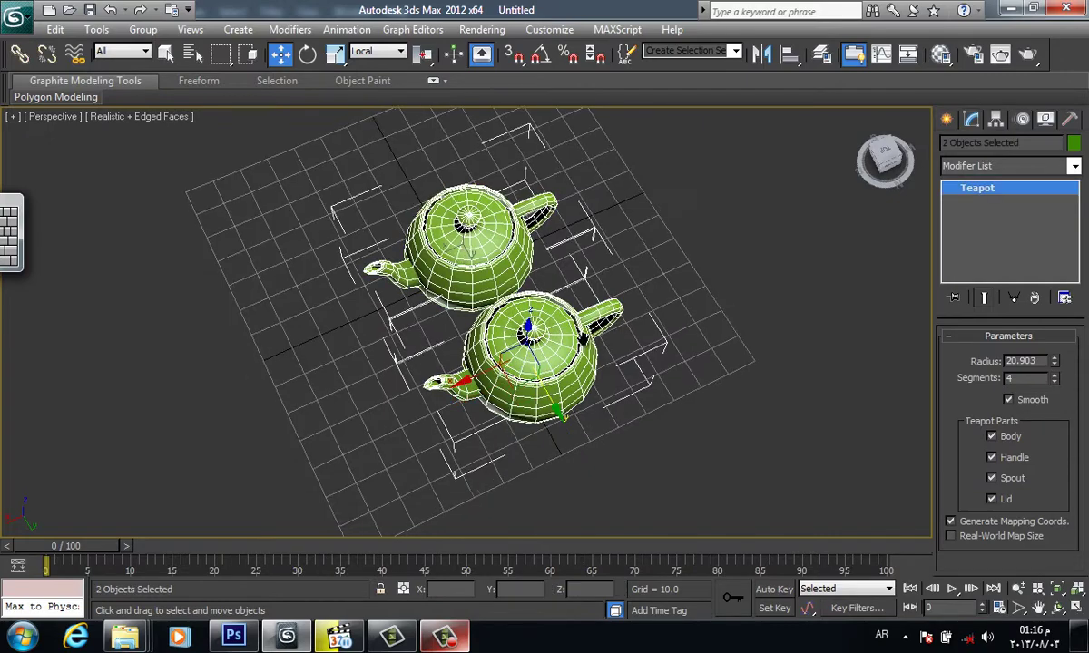
pyautogui.moveTo(433, 254)
pyautogui.keyDown('alt'); pyautogui.mouseDown(button='middle')
pyautogui.moveTo(582, 333)
pyautogui.moveTo(643, 324)
pyautogui.mouseUp(button='middle'); pyautogui.keyUp('alt')
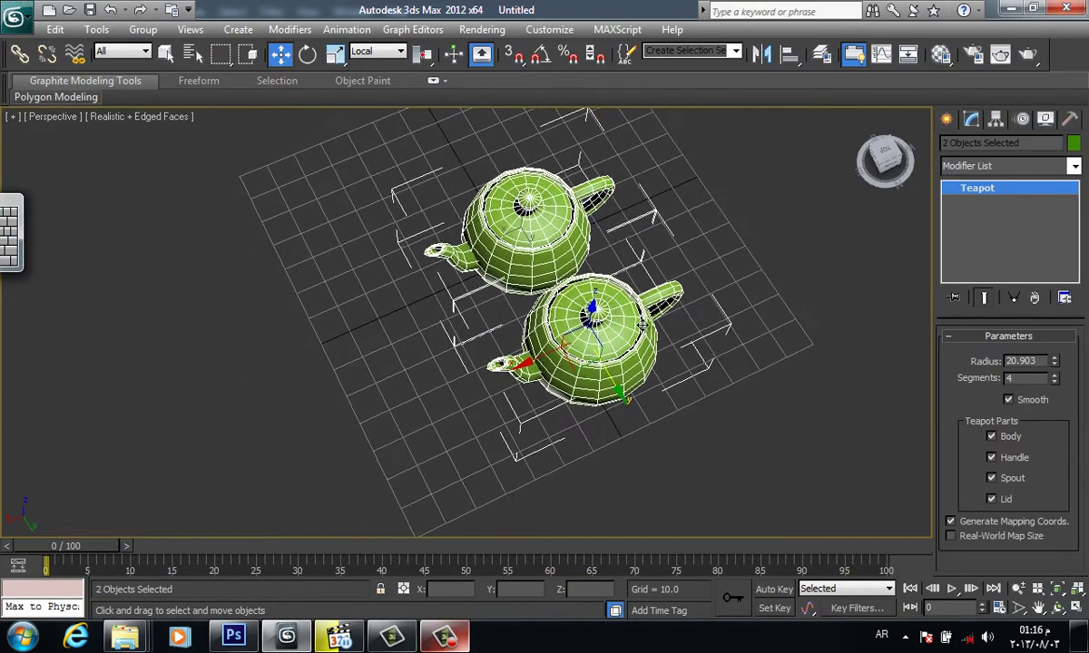
pyautogui.keyDown('shift'); pyautogui.moveTo(542, 361); pyautogui.dragTo(304, 469); pyautogui.keyUp('shift')
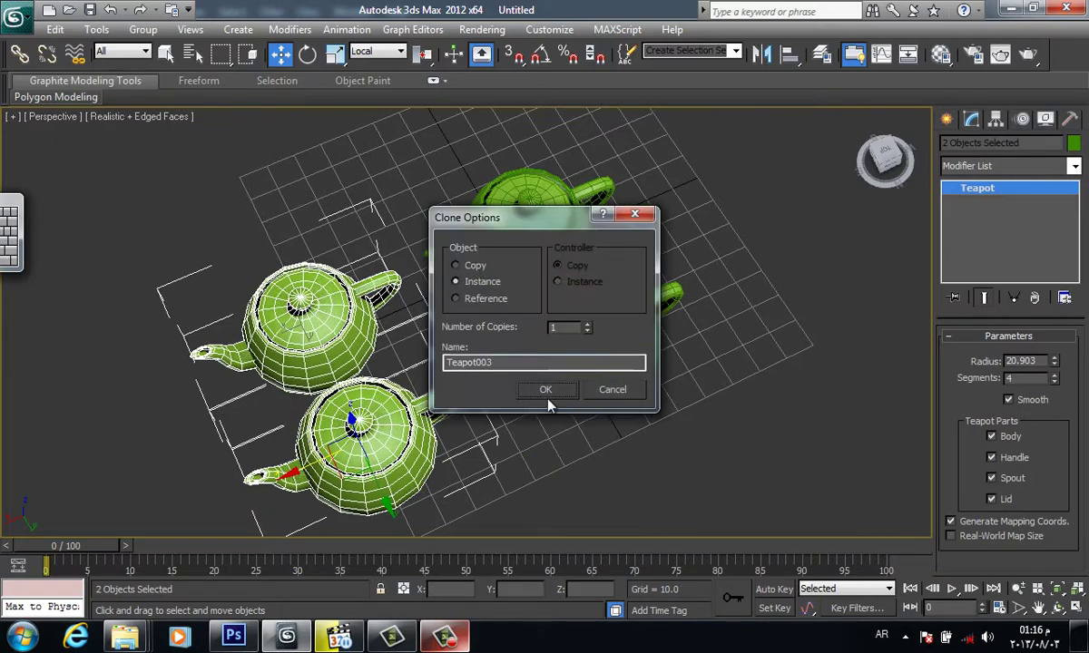
pyautogui.press('Return')
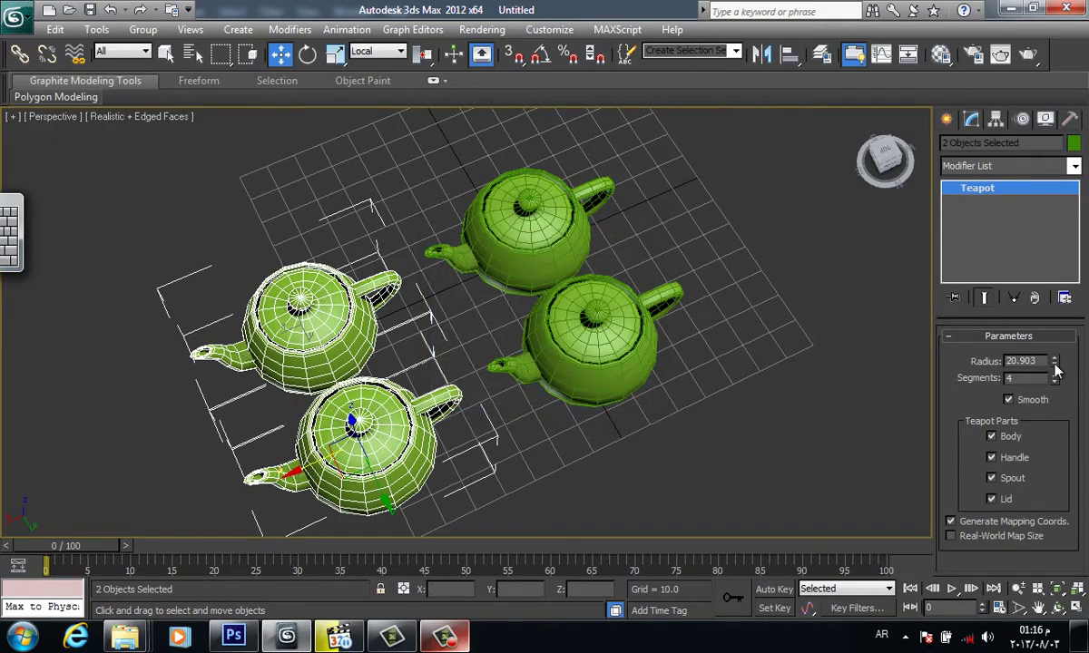
pyautogui.moveTo(1054, 360); pyautogui.dragTo(1057, 363)
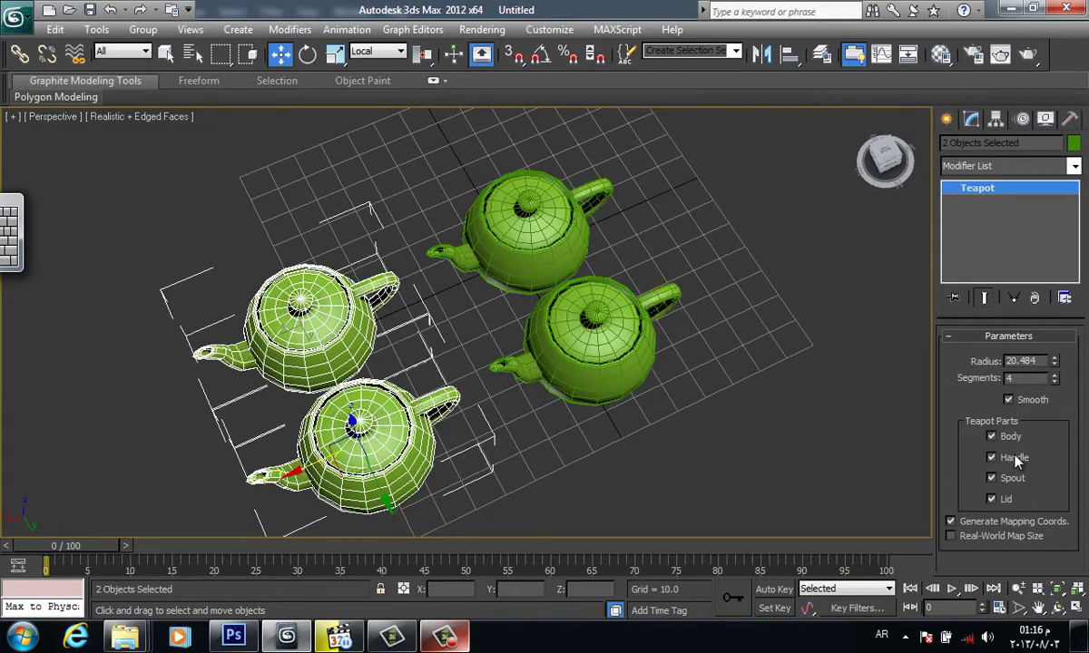
pyautogui.click(1009, 478)
pyautogui.hotkey('ctrl', 'z')
pyautogui.hotkey('ctrl', 'z')
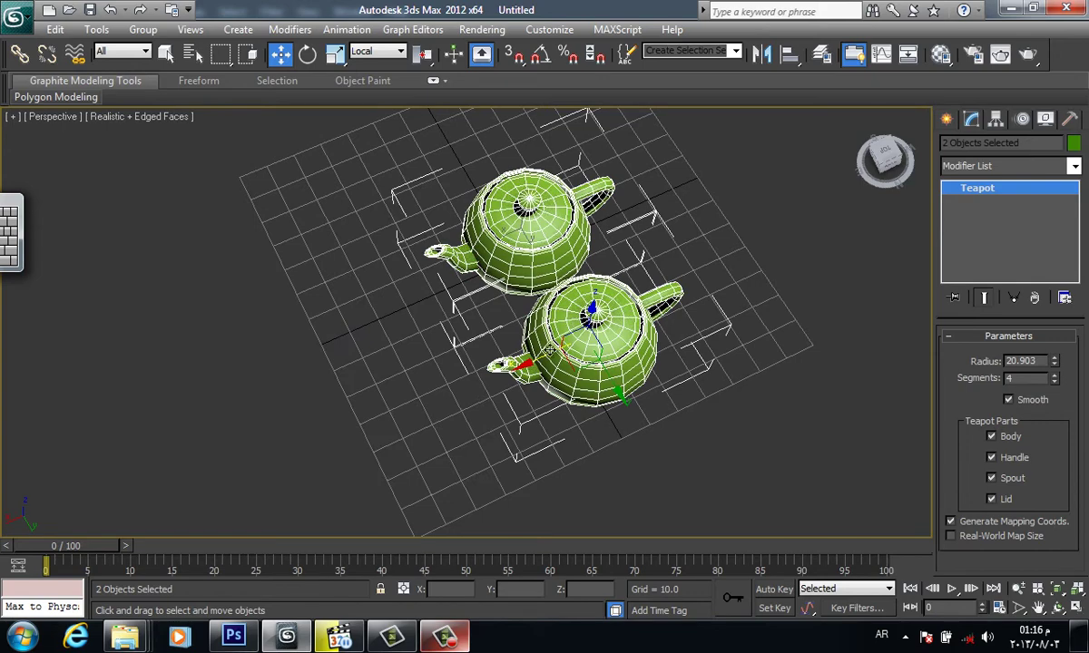
# - Copy the lower teapot down-left, enlarge it to radius 43.895, then undo
pyautogui.click(549, 354)
pyautogui.keyDown('shift'); pyautogui.moveTo(509, 340); pyautogui.dragTo(264, 445); pyautogui.keyUp('shift')
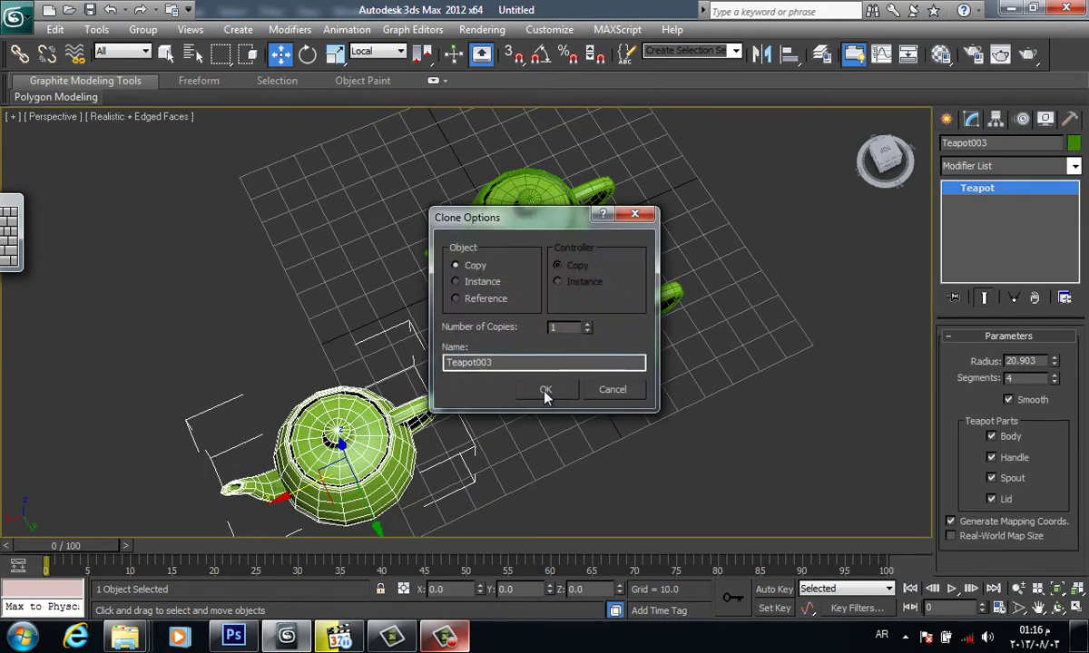
pyautogui.click(545, 390)
pyautogui.moveTo(1053, 361); pyautogui.dragTo(1008, 311)
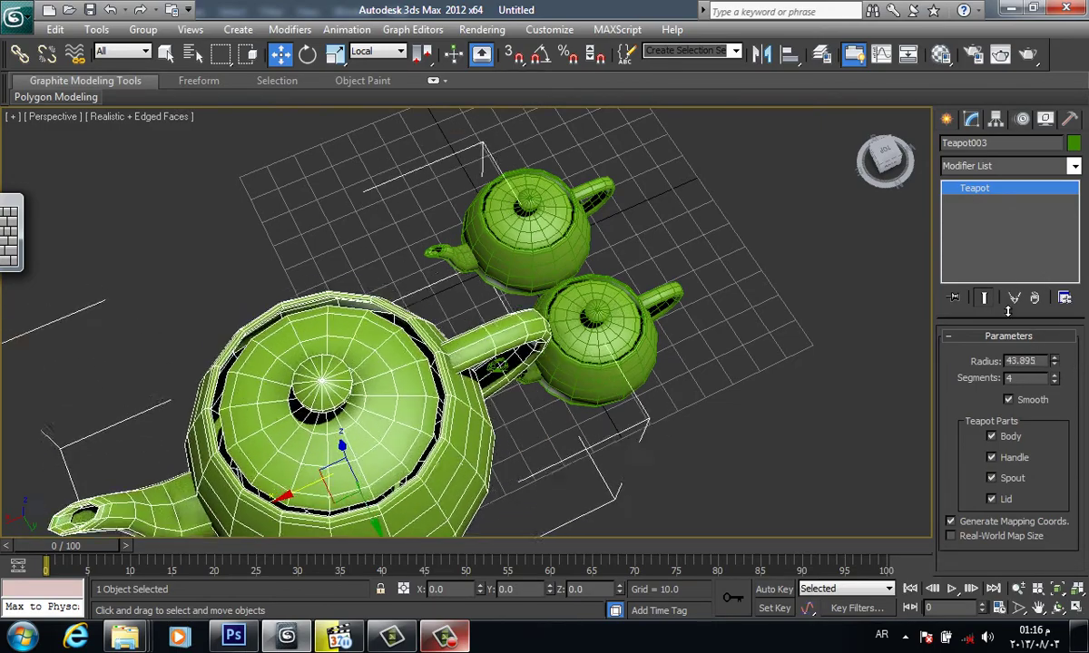
pyautogui.hotkey('ctrl', 'z')
pyautogui.hotkey('ctrl', 'z')
pyautogui.hotkey('ctrl', 'z')
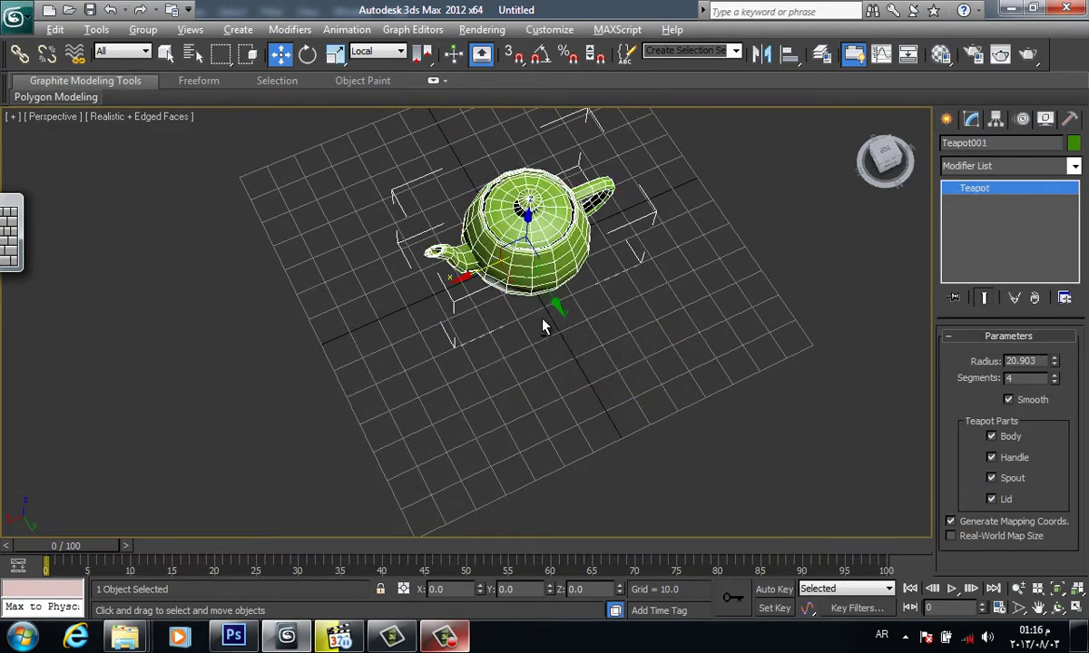
# - Shift-drag the teapot right with Number of Copies 4 to make a row
pyautogui.keyDown('alt'); pyautogui.moveTo(543, 327); pyautogui.dragTo(471, 318, button='middle'); pyautogui.keyUp('alt')
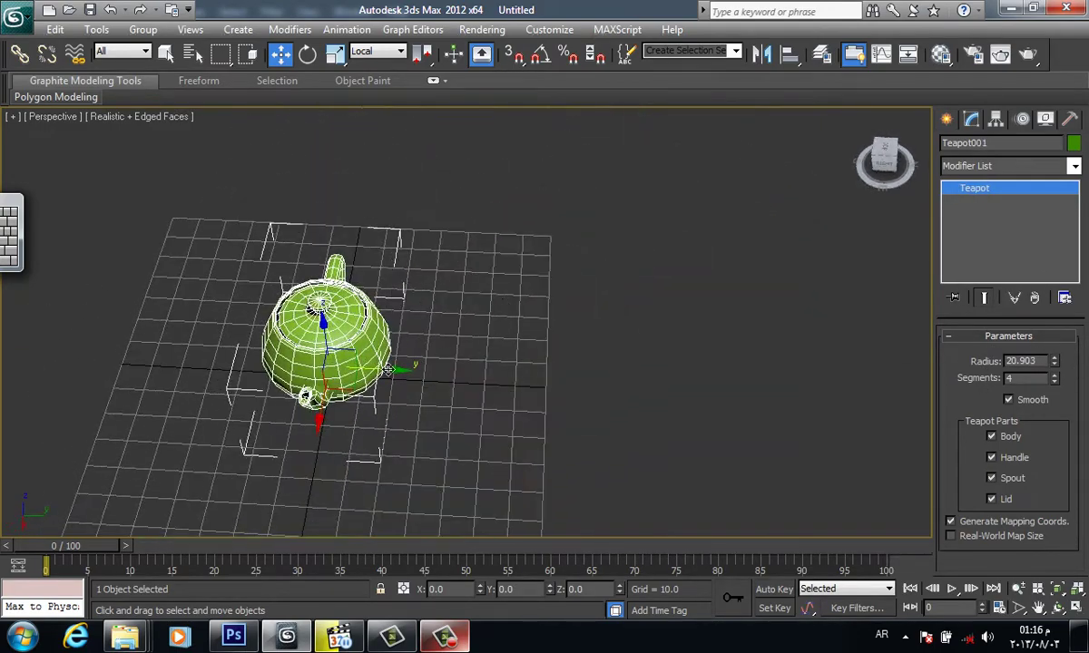
pyautogui.keyDown('shift'); pyautogui.moveTo(388, 369); pyautogui.dragTo(478, 370); pyautogui.keyUp('shift')
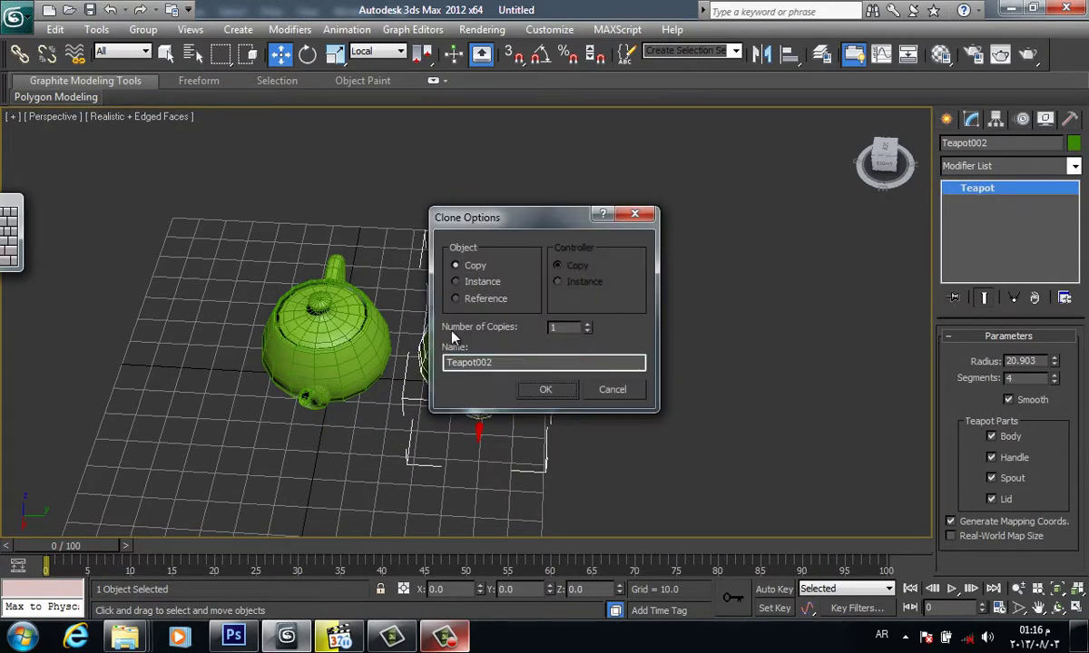
pyautogui.moveTo(522, 224)
pyautogui.mouseDown()
pyautogui.moveTo(350, 89)
pyautogui.moveTo(277, 108)
pyautogui.mouseUp()
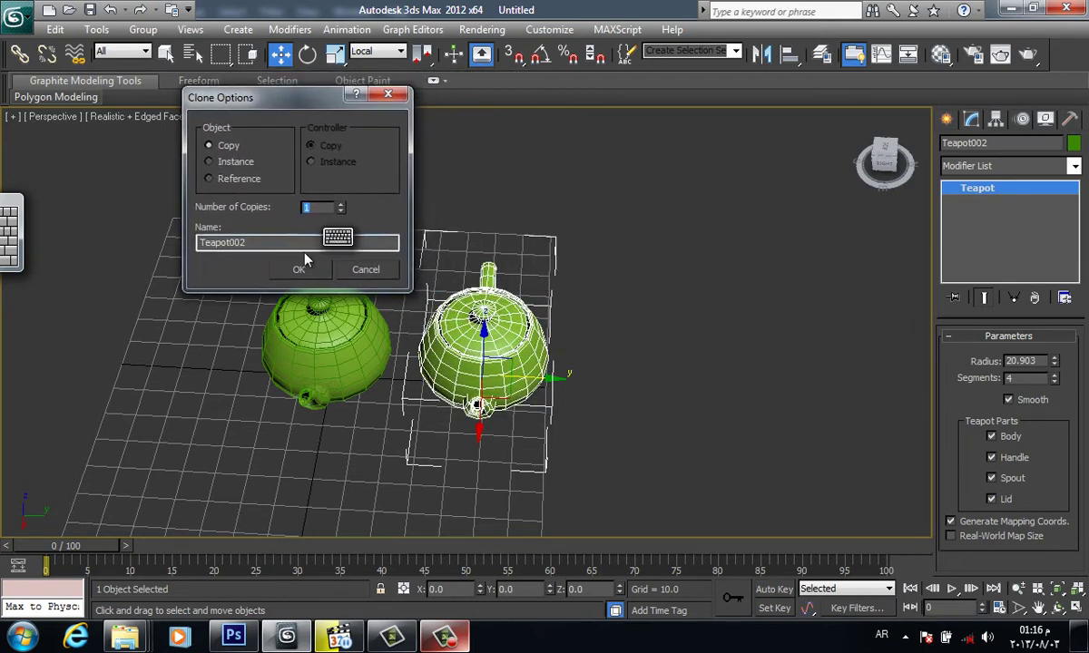
pyautogui.write('4')
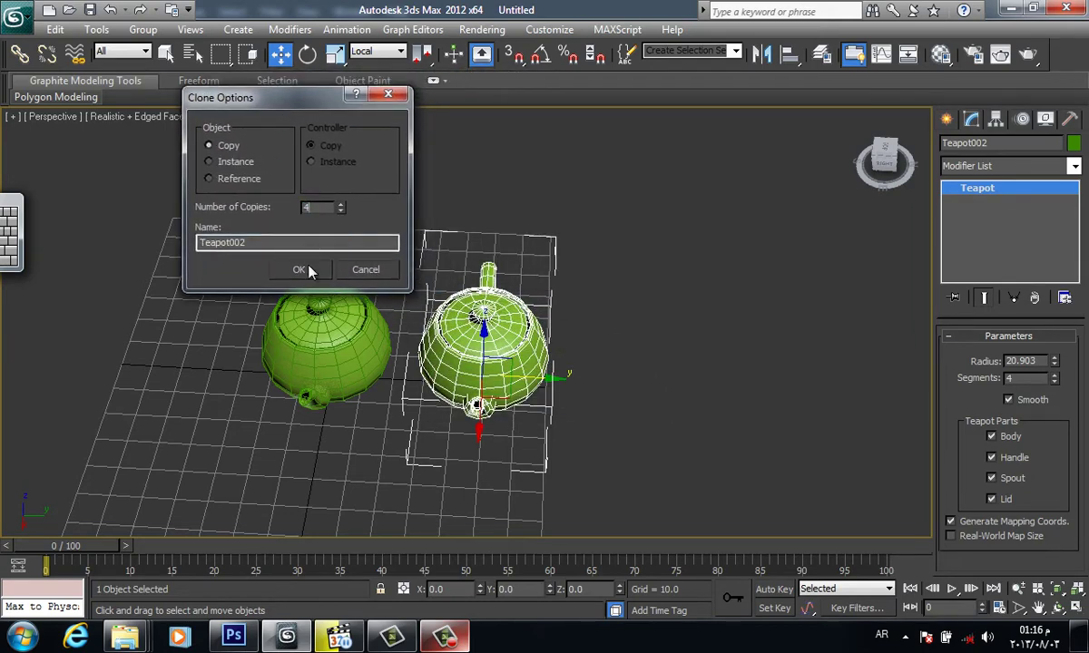
pyautogui.click(308, 271)
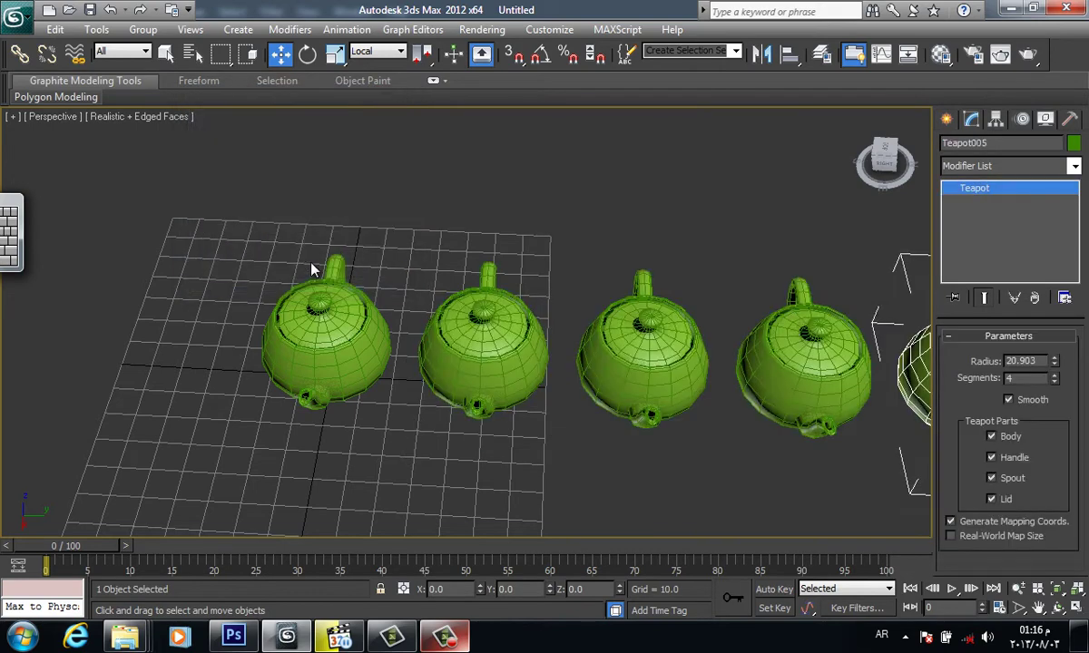
pyautogui.moveTo(712, 284); pyautogui.dragTo(564, 280, button='middle')
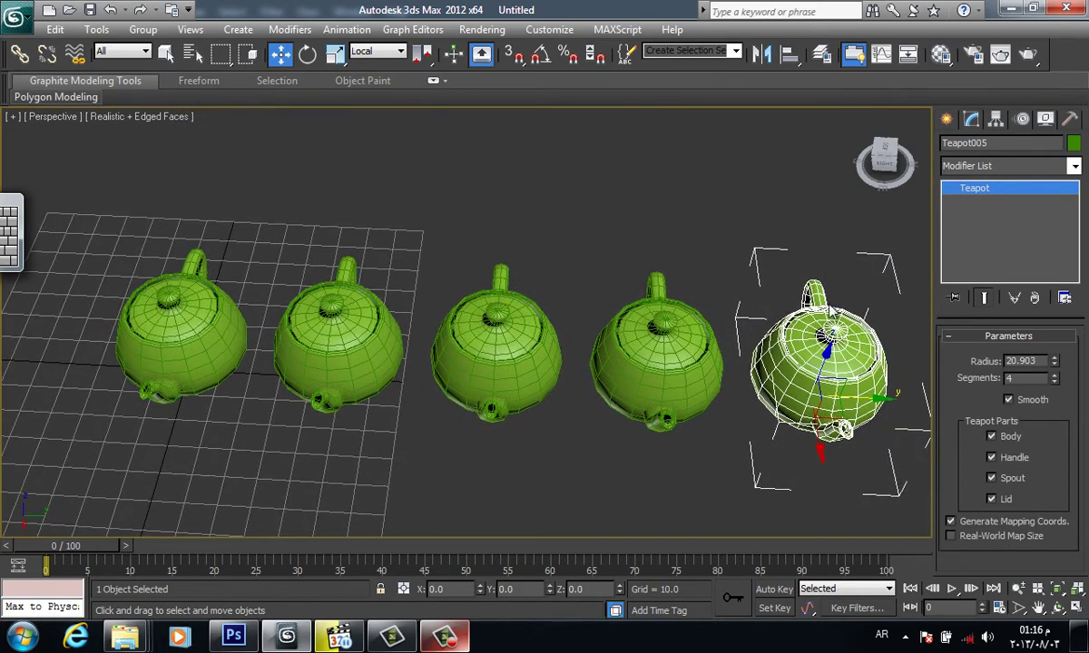
pyautogui.moveTo(782, 296)
pyautogui.mouseDown(button='middle')
pyautogui.moveTo(806, 309)
pyautogui.moveTo(753, 304)
pyautogui.mouseUp(button='middle')
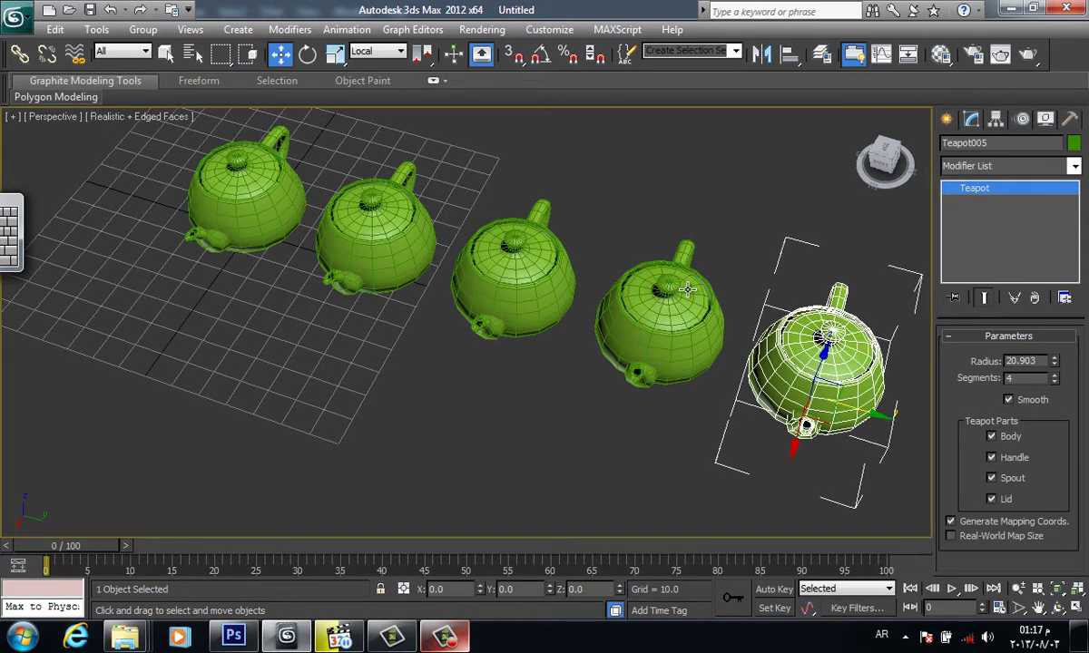
pyautogui.scroll(-3, 767, 405)
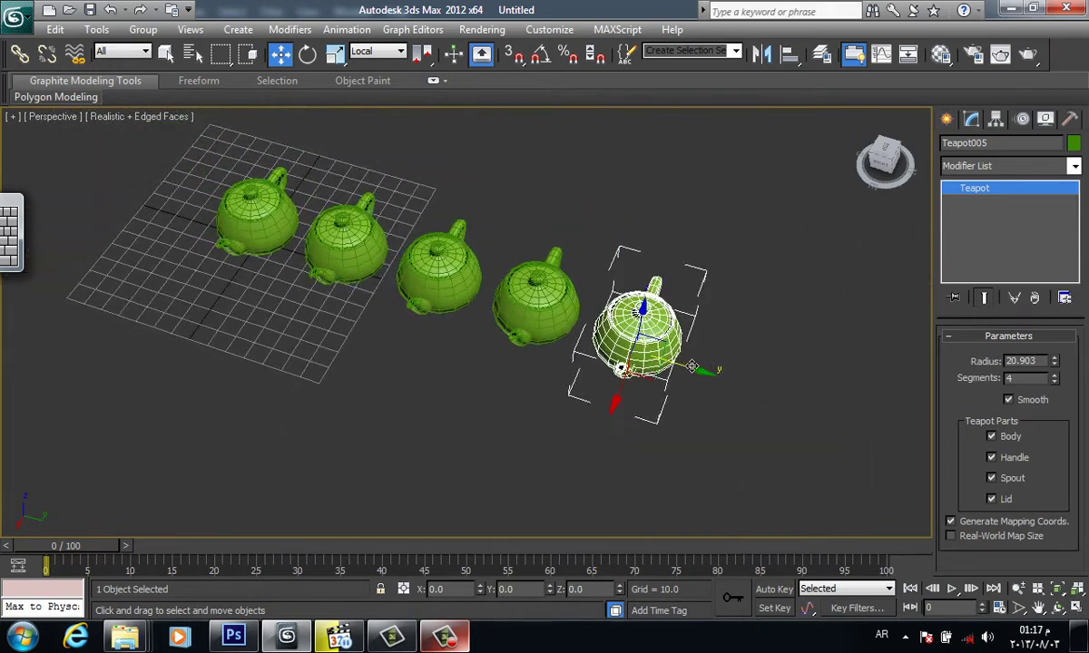
# - Shift-drag the end teapot further right with 4 more copies
pyautogui.keyDown('shift'); pyautogui.moveTo(692, 365); pyautogui.dragTo(807, 402); pyautogui.keyUp('shift')
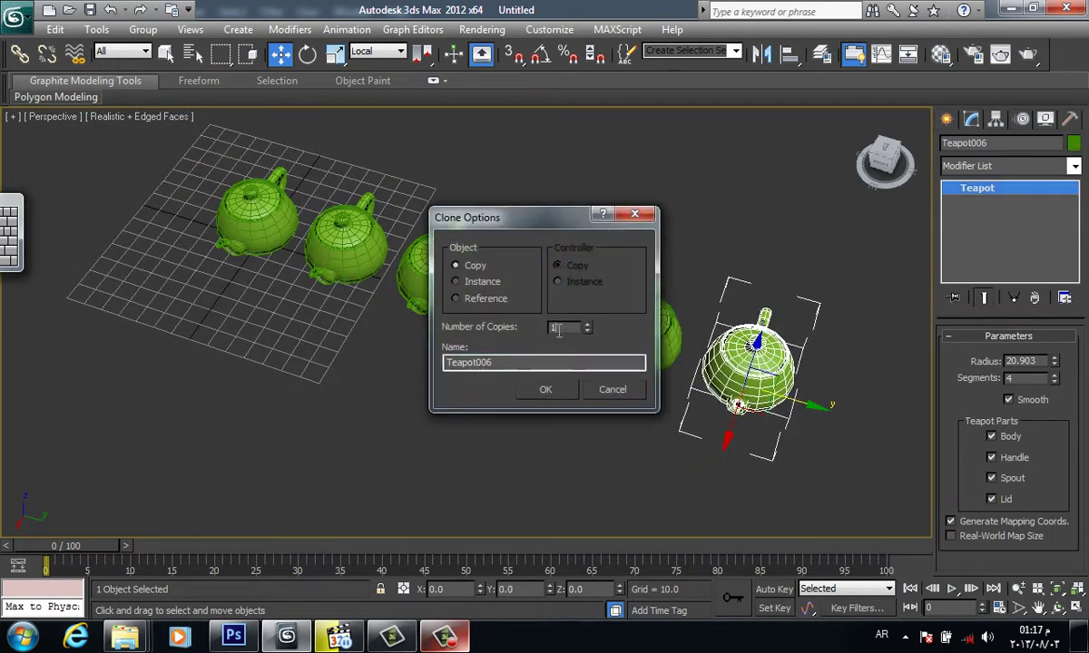
pyautogui.doubleClick(558, 329)
pyautogui.write('4')
pyautogui.click(545, 390)
pyautogui.scroll(-1, 557, 382)
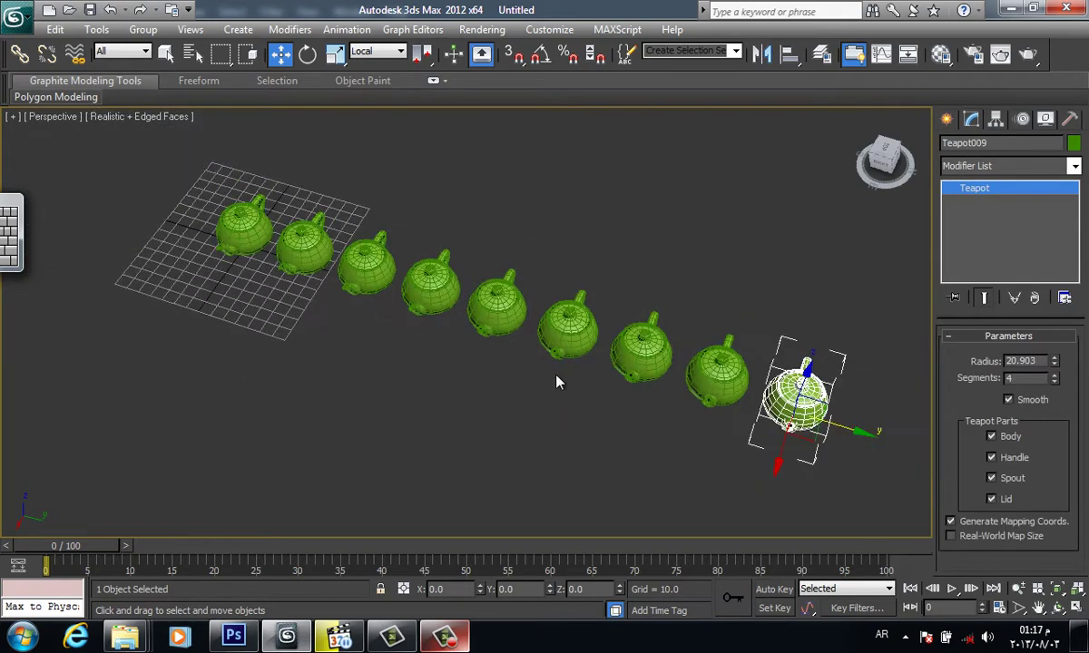
# - Deselect, hide the home grid with G, and undo the copies
pyautogui.click(673, 299)
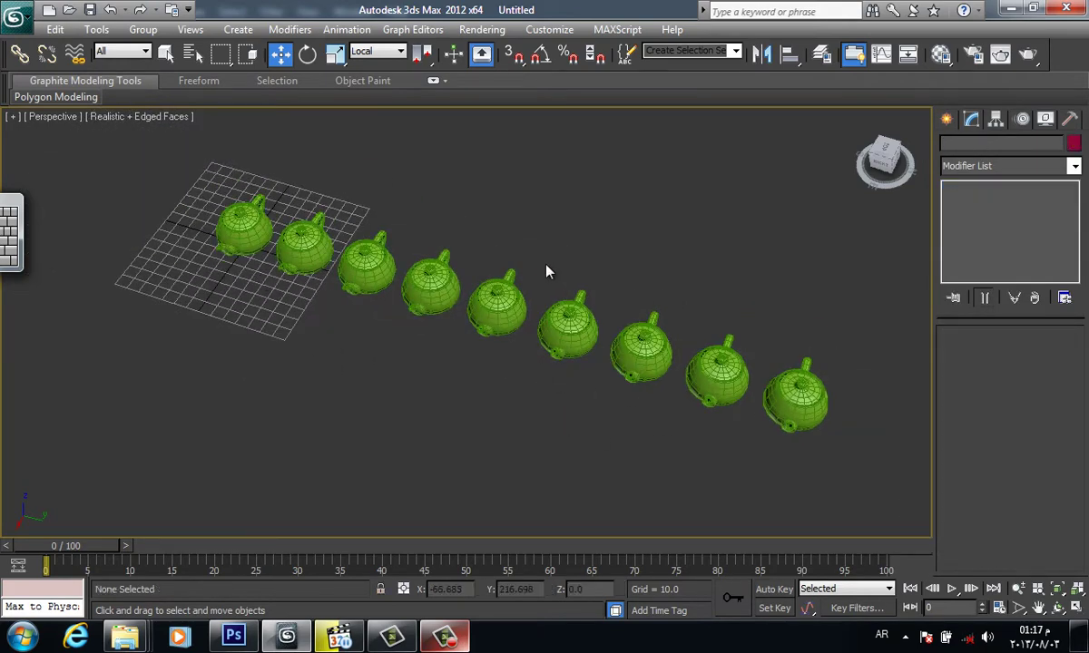
pyautogui.press('g')
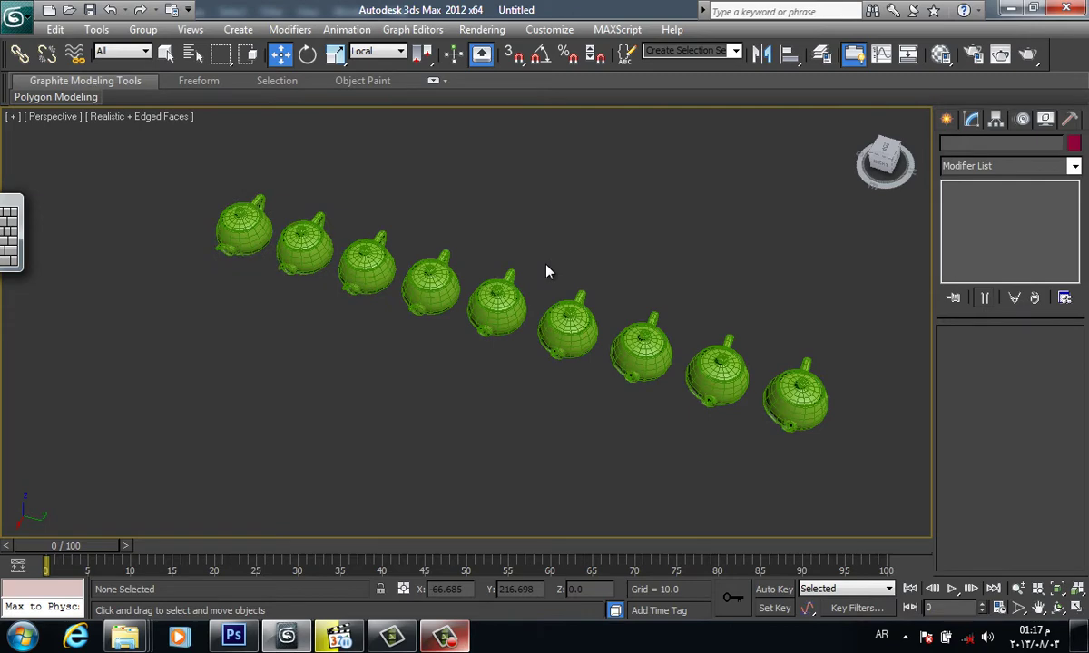
pyautogui.moveTo(590, 284)
pyautogui.keyDown('alt'); pyautogui.mouseDown(button='middle')
pyautogui.moveTo(595, 268)
pyautogui.moveTo(566, 275)
pyautogui.moveTo(750, 408)
pyautogui.mouseUp(button='middle'); pyautogui.keyUp('alt')
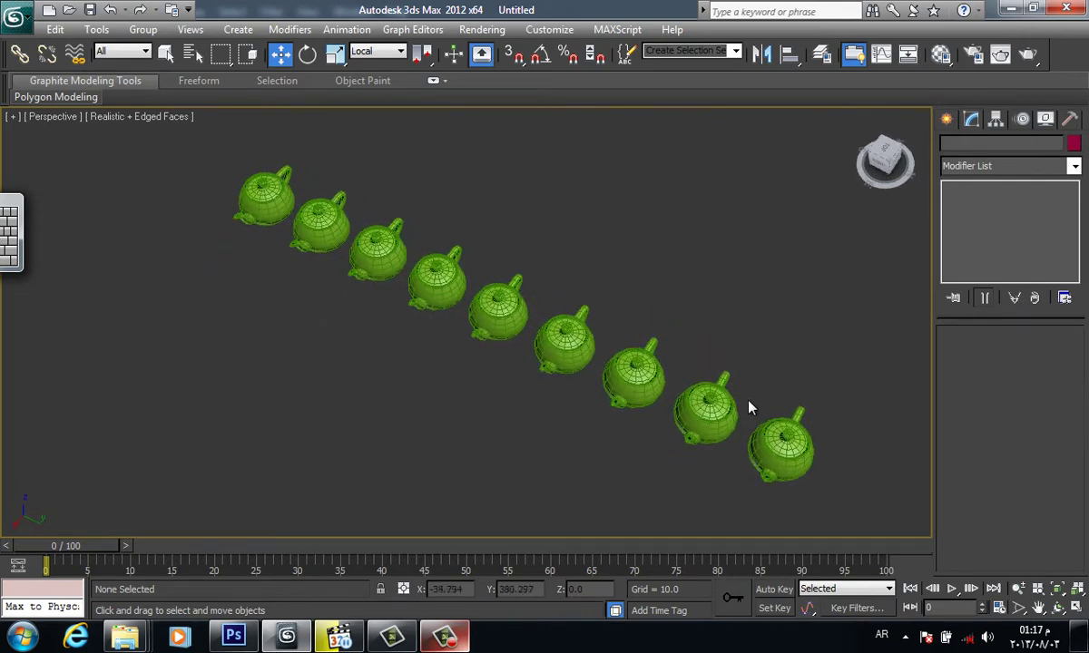
pyautogui.hotkey('ctrl', 'z')
pyautogui.hotkey('ctrl', 'z')
pyautogui.hotkey('ctrl', 'z')
pyautogui.hotkey('ctrl', 'z')
pyautogui.hotkey('ctrl', 'z')
pyautogui.hotkey('ctrl', 'z')
pyautogui.hotkey('ctrl', 'z')
pyautogui.hotkey('ctrl', 'z')
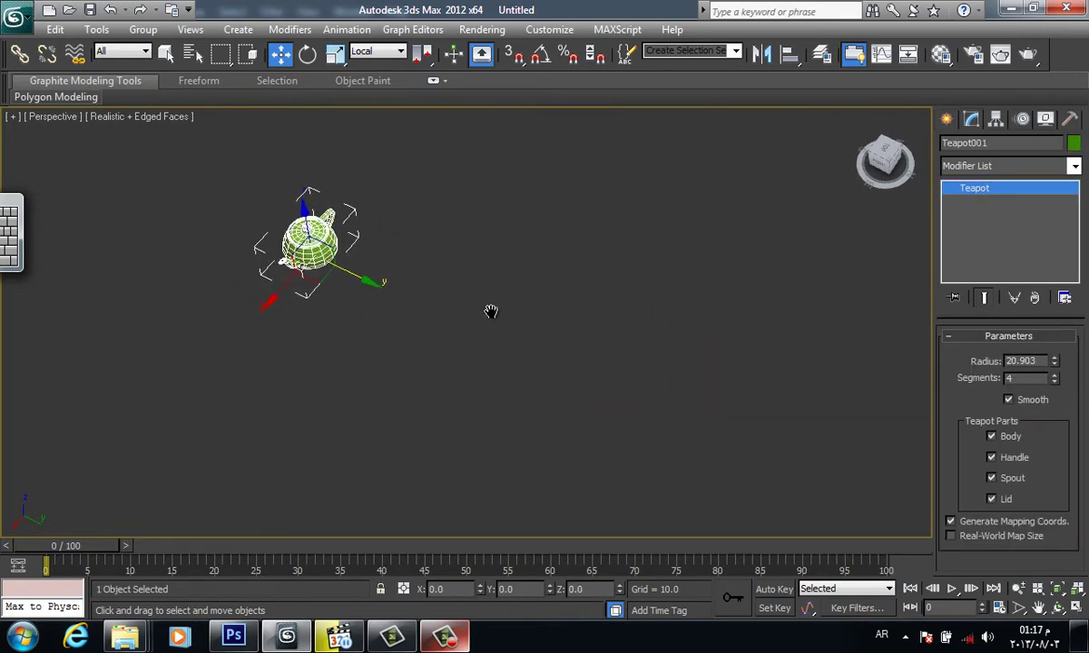
pyautogui.moveTo(490, 311); pyautogui.dragTo(502, 324, button='middle')
pyautogui.press('z')
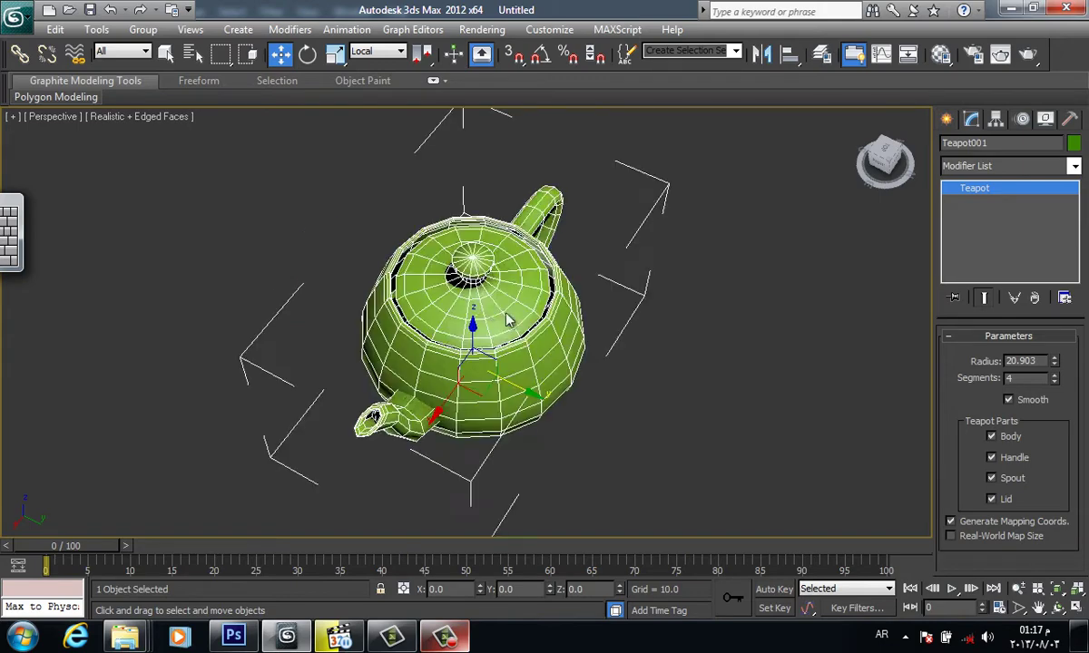
pyautogui.scroll(-2, 451, 295)
pyautogui.scroll(-4, 451, 296)
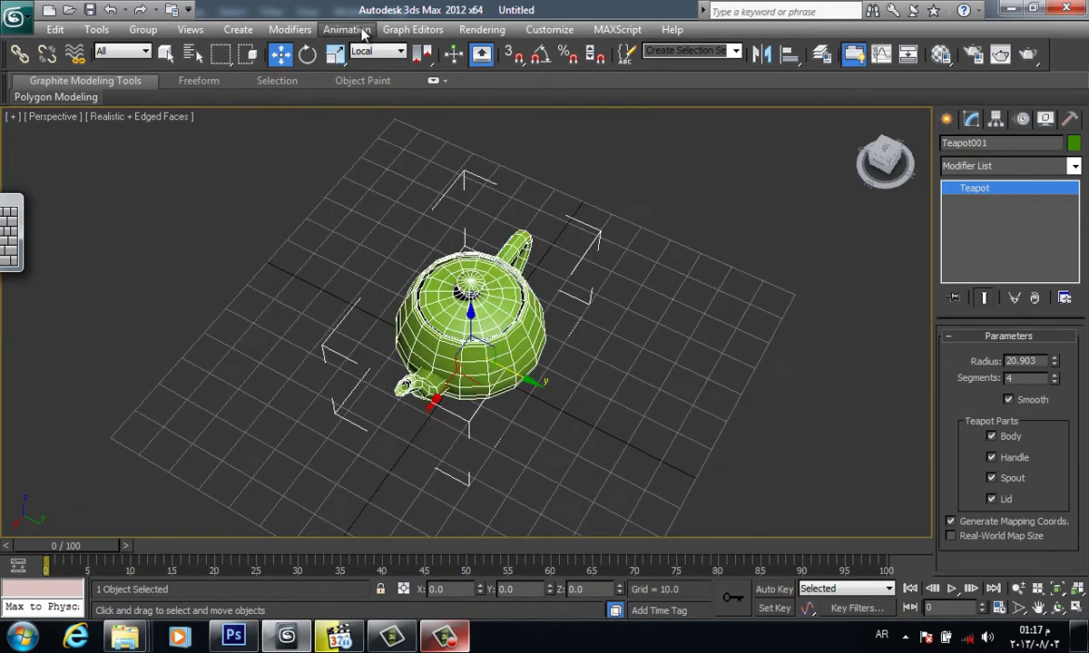
pyautogui.click(307, 53)
pyautogui.keyDown('shift'); pyautogui.moveTo(480, 317); pyautogui.dragTo(588, 373); pyautogui.keyUp('shift')
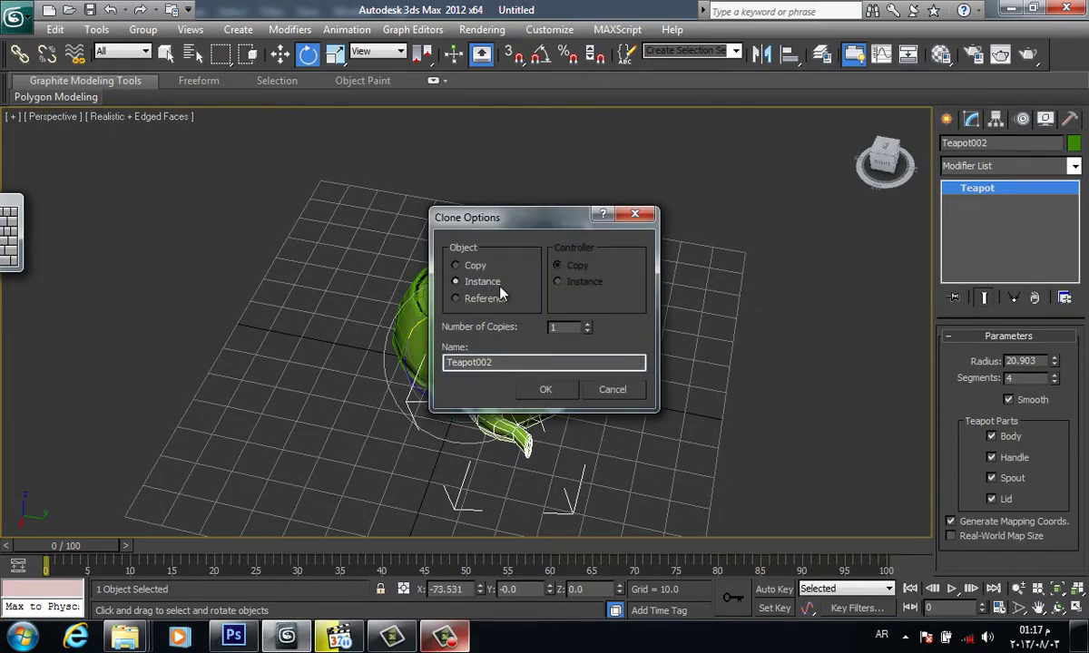
pyautogui.click(552, 389)
pyautogui.keyDown('alt'); pyautogui.moveTo(714, 473); pyautogui.dragTo(629, 372, button='middle'); pyautogui.keyUp('alt')
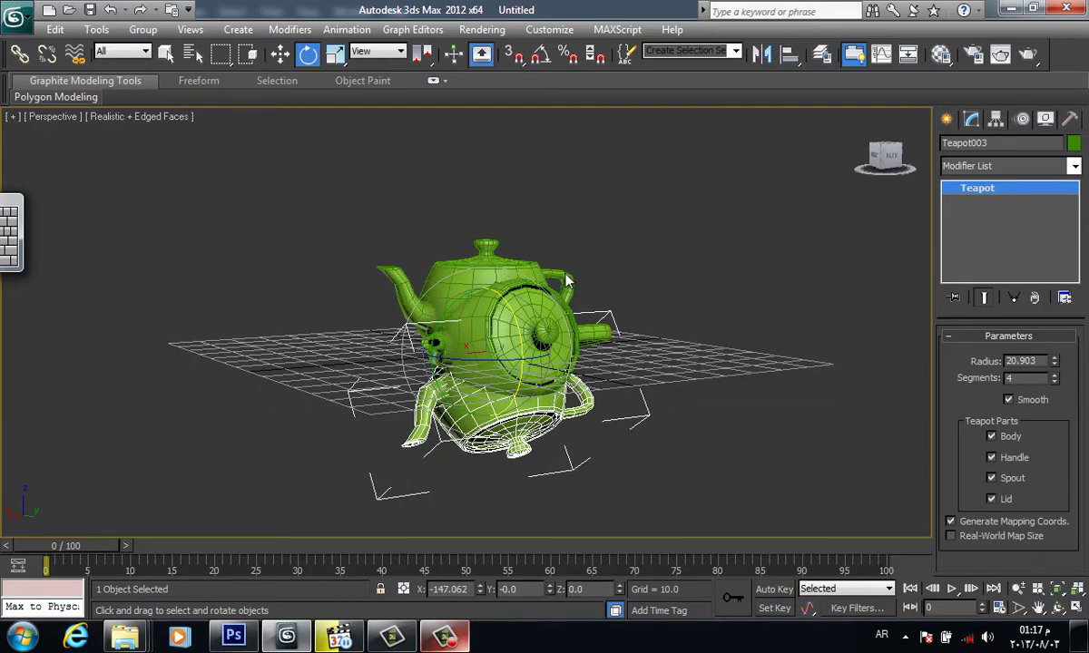
pyautogui.hotkey('ctrl', 'z')
pyautogui.hotkey('ctrl', 'z')
pyautogui.keyDown('alt'); pyautogui.moveTo(477, 245); pyautogui.dragTo(551, 321, button='middle'); pyautogui.keyUp('alt')
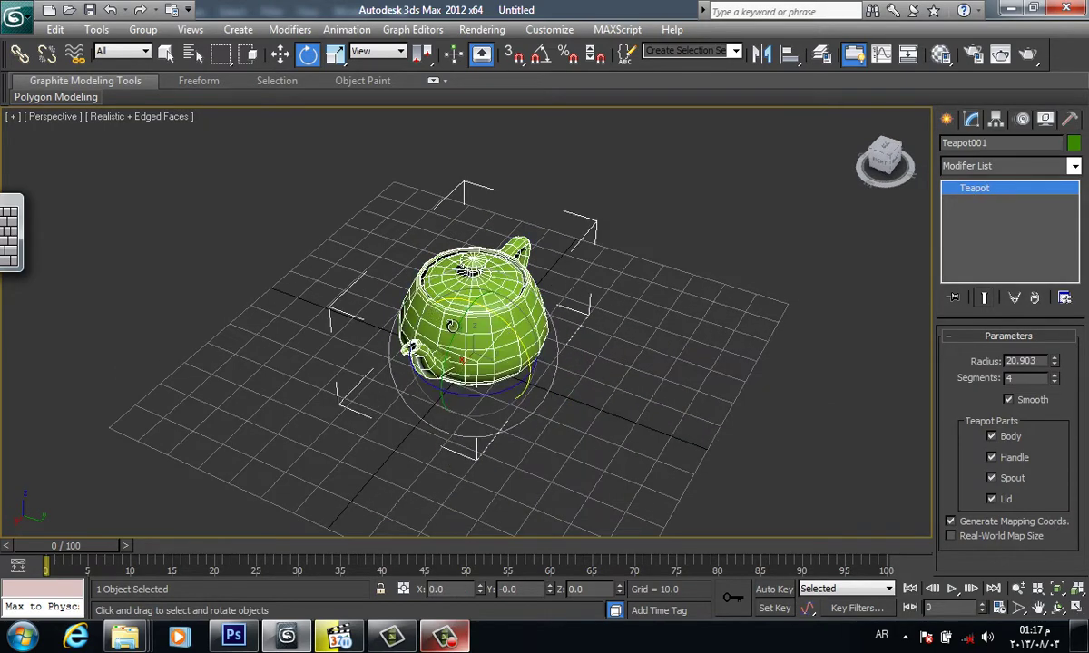
pyautogui.keyDown('shift'); pyautogui.moveTo(417, 300); pyautogui.dragTo(420, 392); pyautogui.keyUp('shift')
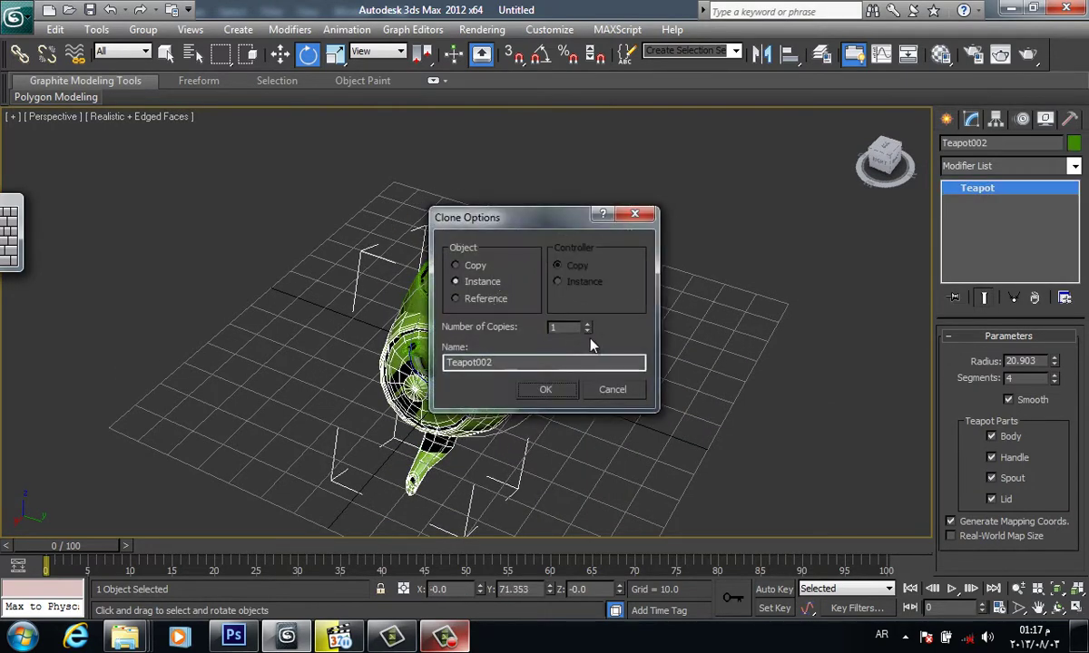
pyautogui.press('Return')
pyautogui.moveTo(615, 389)
pyautogui.keyDown('alt'); pyautogui.mouseDown(button='middle')
pyautogui.moveTo(652, 413)
pyautogui.moveTo(608, 347)
pyautogui.moveTo(624, 360)
pyautogui.mouseUp(button='middle'); pyautogui.keyUp('alt')
pyautogui.hotkey('shift', 'z')
pyautogui.hotkey('shift', 'z')
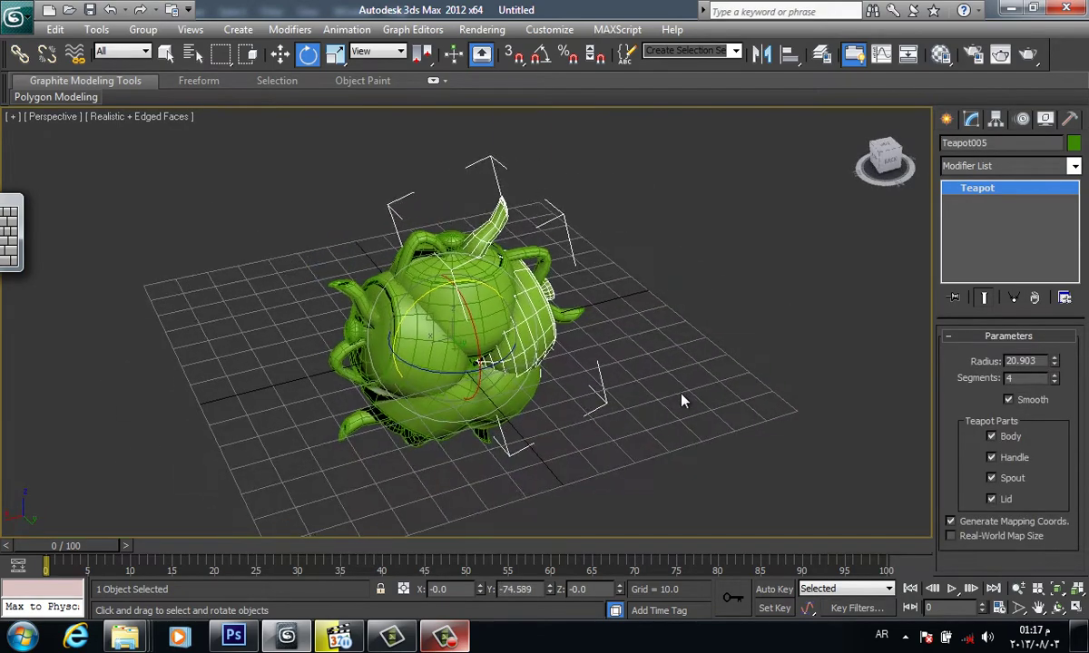
pyautogui.hotkey('ctrl', 'z')
pyautogui.moveTo(516, 250)
pyautogui.keyDown('alt'); pyautogui.mouseDown(button='middle')
pyautogui.moveTo(572, 286)
pyautogui.moveTo(596, 255)
pyautogui.moveTo(594, 291)
pyautogui.mouseUp(button='middle'); pyautogui.keyUp('alt')
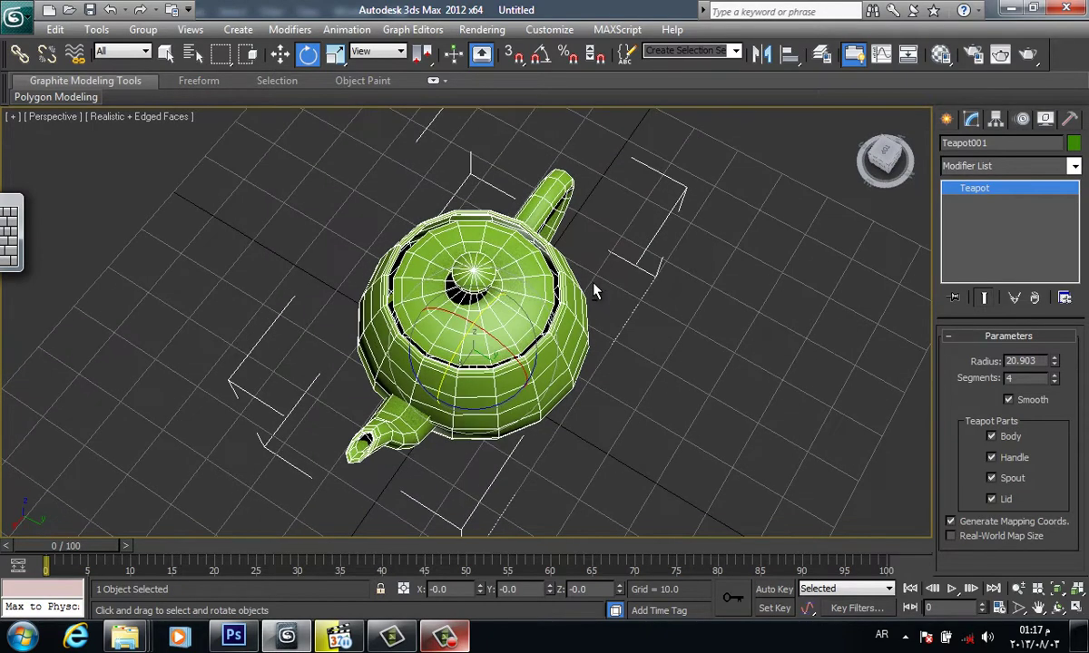
pyautogui.press('w')
# - Cancel a Shift-drag clone of the teapot, then delete Teapot001
pyautogui.keyDown('alt'); pyautogui.moveTo(564, 428); pyautogui.dragTo(499, 379, button='middle'); pyautogui.keyUp('alt')
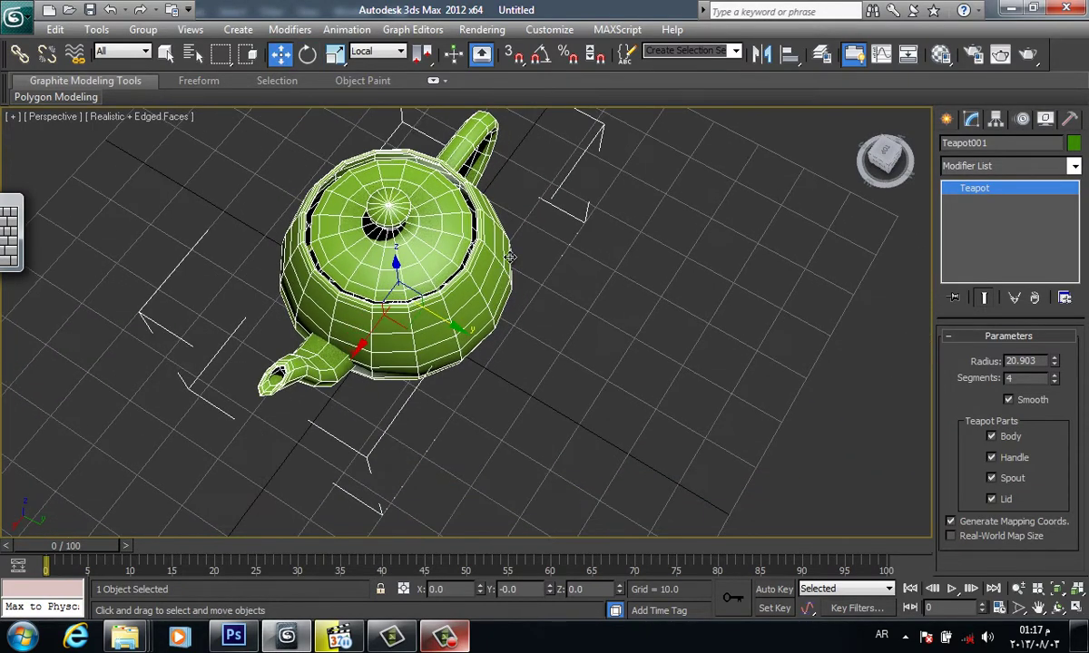
pyautogui.keyDown('alt'); pyautogui.moveTo(476, 245); pyautogui.dragTo(443, 312, button='middle'); pyautogui.keyUp('alt')
pyautogui.moveTo(443, 312)
pyautogui.keyDown('shift'); pyautogui.mouseDown()
pyautogui.moveTo(631, 368)
pyautogui.moveTo(675, 421)
pyautogui.mouseUp(); pyautogui.keyUp('shift')
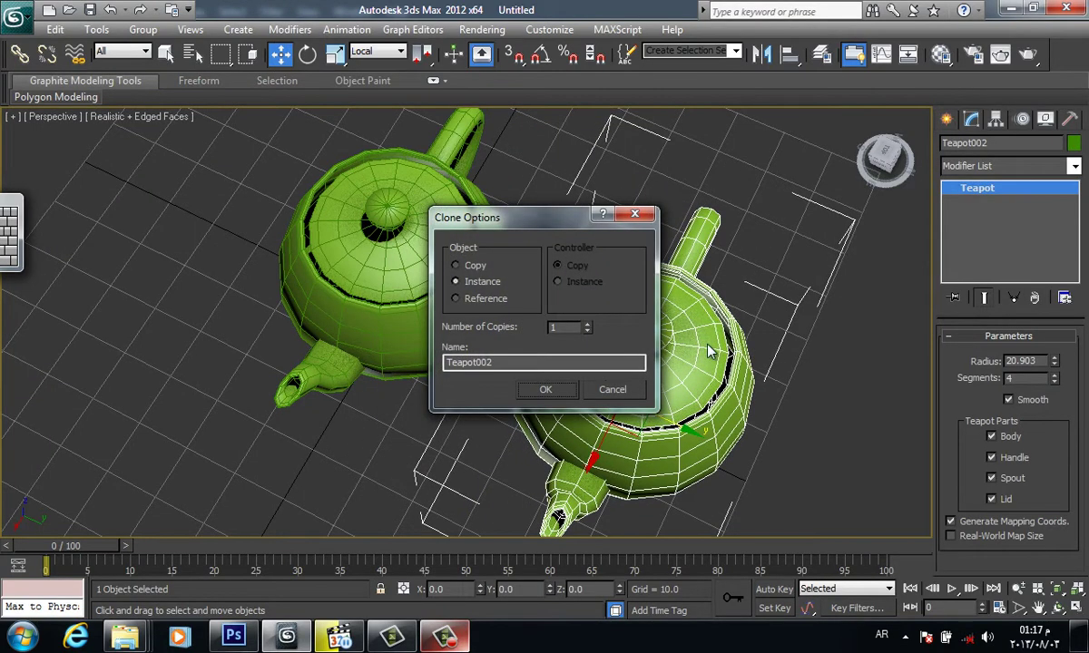
pyautogui.click(617, 397)
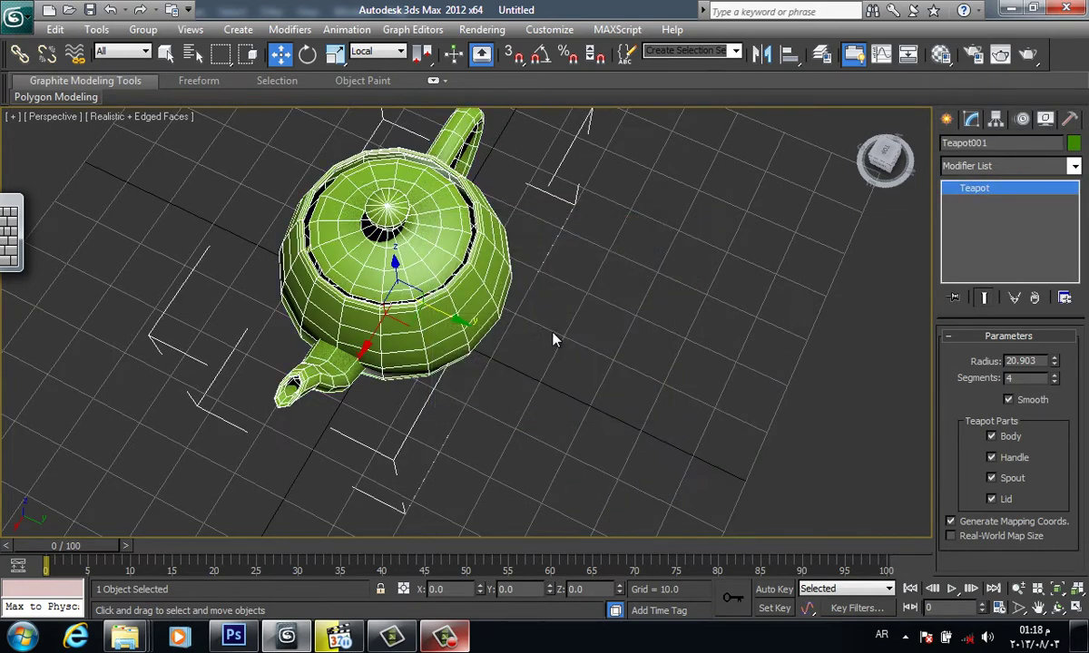
pyautogui.moveTo(554, 340); pyautogui.dragTo(543, 359, button='middle')
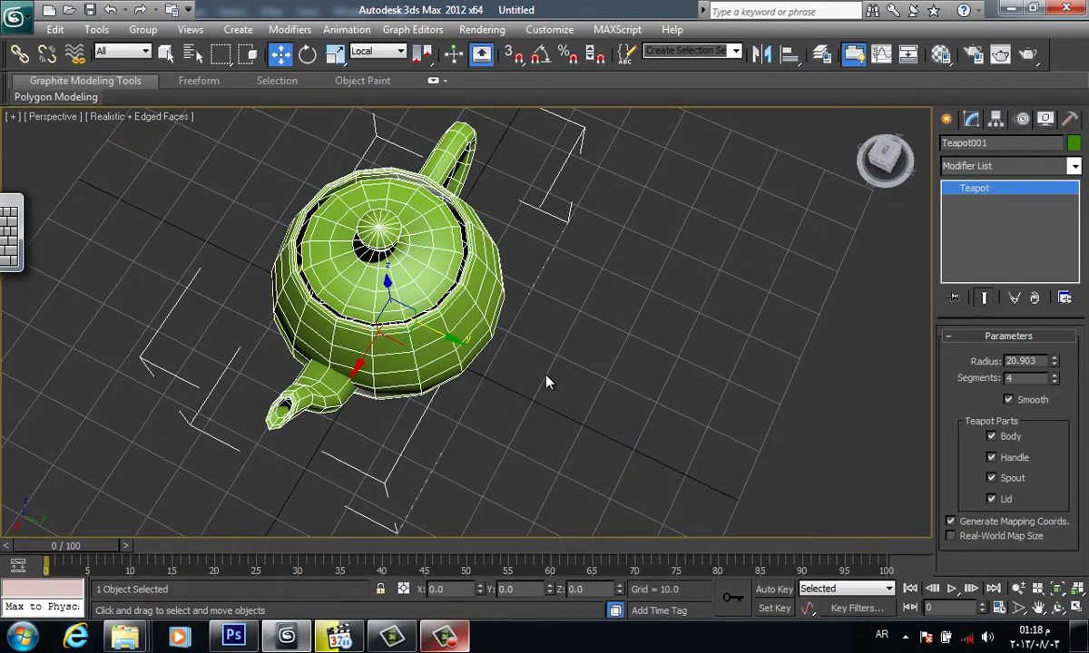
pyautogui.press('Delete')
# - Set transform coordinates to View and pick Teapot under Create > Standard Primitives
pyautogui.scroll(-5, 539, 363)
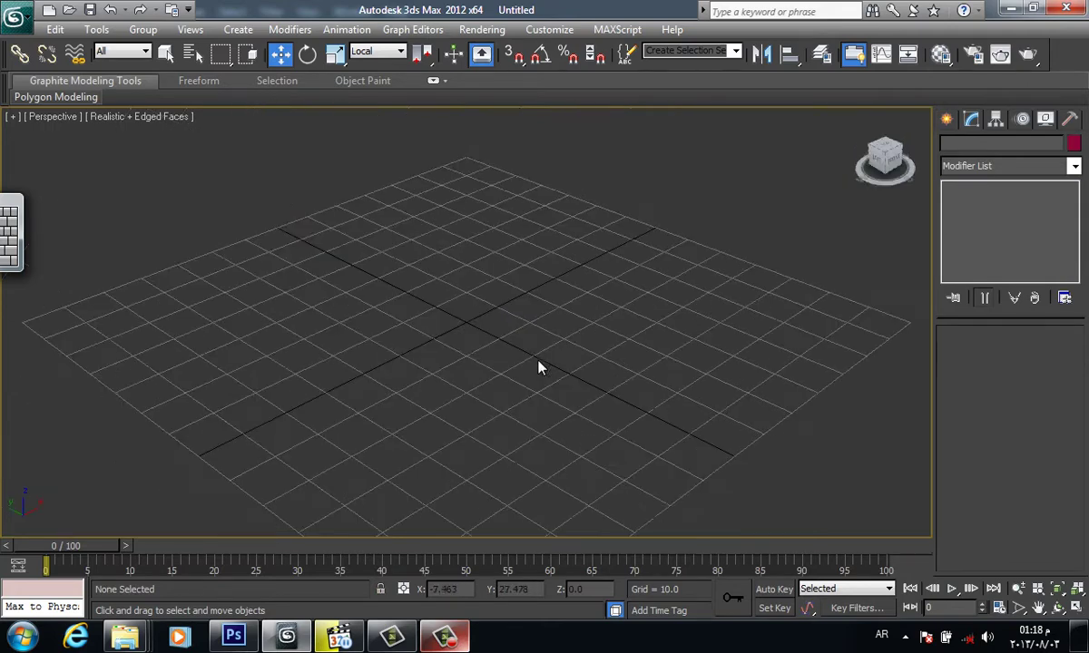
pyautogui.scroll(-1, 518, 226)
pyautogui.moveTo(711, 168)
pyautogui.keyDown('alt'); pyautogui.mouseDown(button='middle')
pyautogui.moveTo(663, 209)
pyautogui.moveTo(644, 209)
pyautogui.moveTo(658, 243)
pyautogui.mouseUp(button='middle'); pyautogui.keyUp('alt')
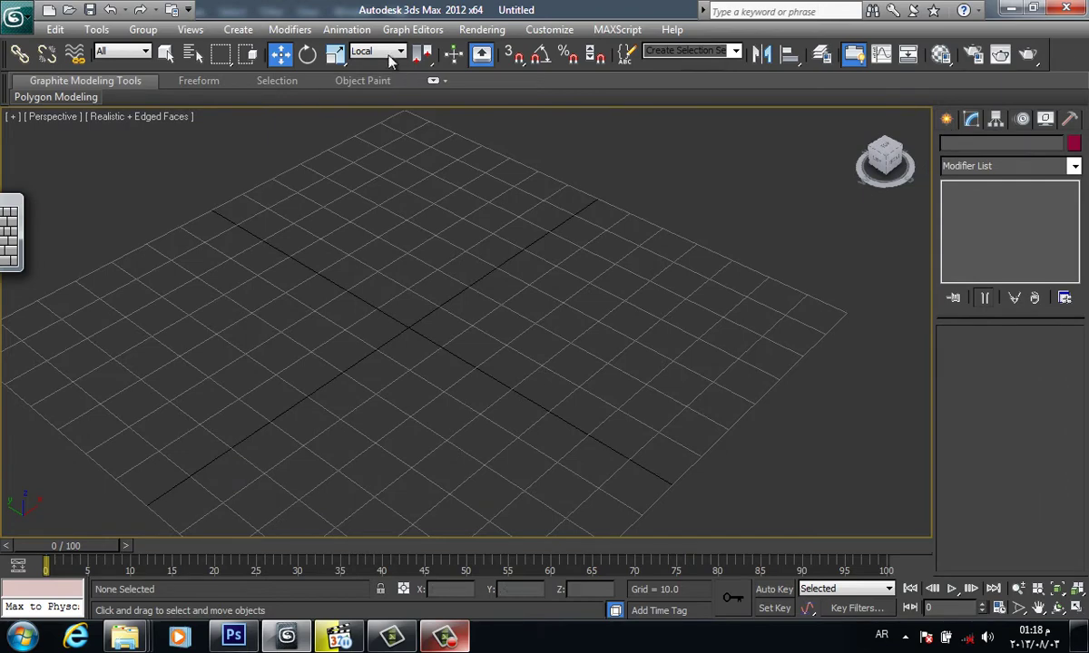
pyautogui.click(367, 51)
pyautogui.click(361, 64)
pyautogui.click(948, 120)
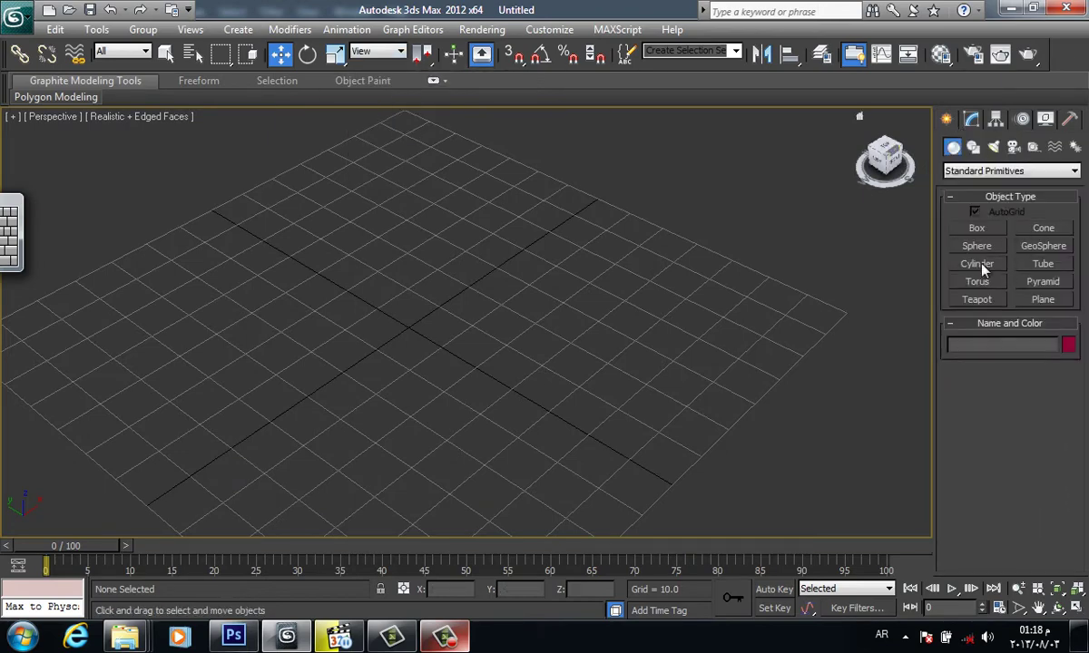
pyautogui.click(977, 300)
# - Draw a large teapot with small teapots in front, then select all five
pyautogui.moveTo(440, 338)
pyautogui.mouseDown()
pyautogui.moveTo(413, 353)
pyautogui.moveTo(440, 385)
pyautogui.mouseUp()
pyautogui.moveTo(487, 318); pyautogui.dragTo(499, 325)
pyautogui.moveTo(374, 358); pyautogui.dragTo(385, 366)
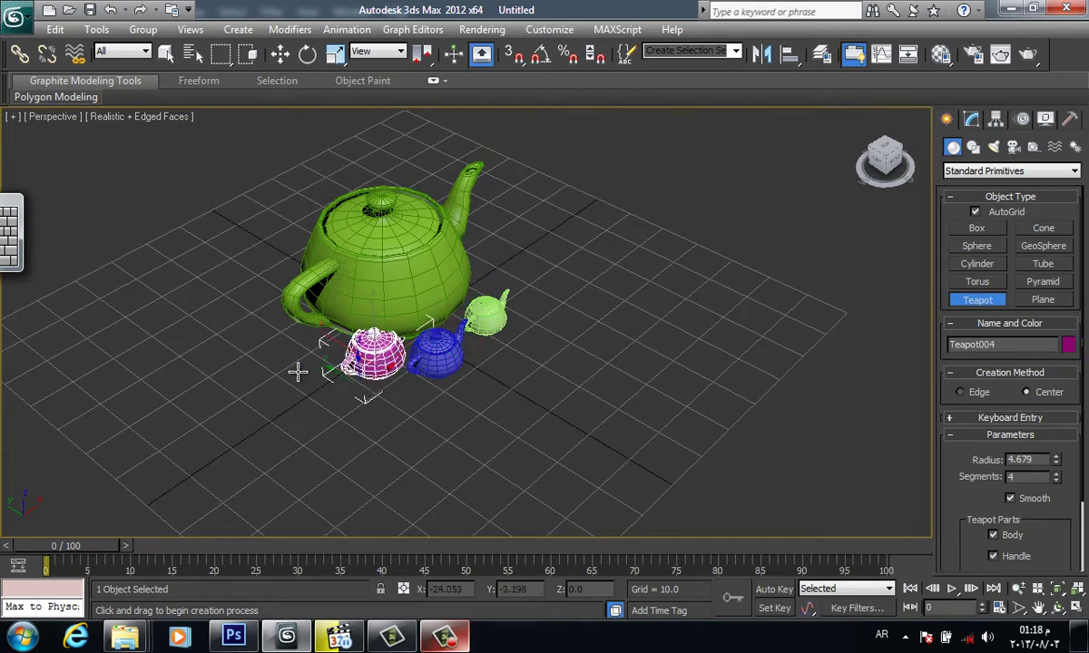
pyautogui.moveTo(296, 367); pyautogui.dragTo(307, 372)
pyautogui.press('w')
pyautogui.hotkey('ctrl', 'a')
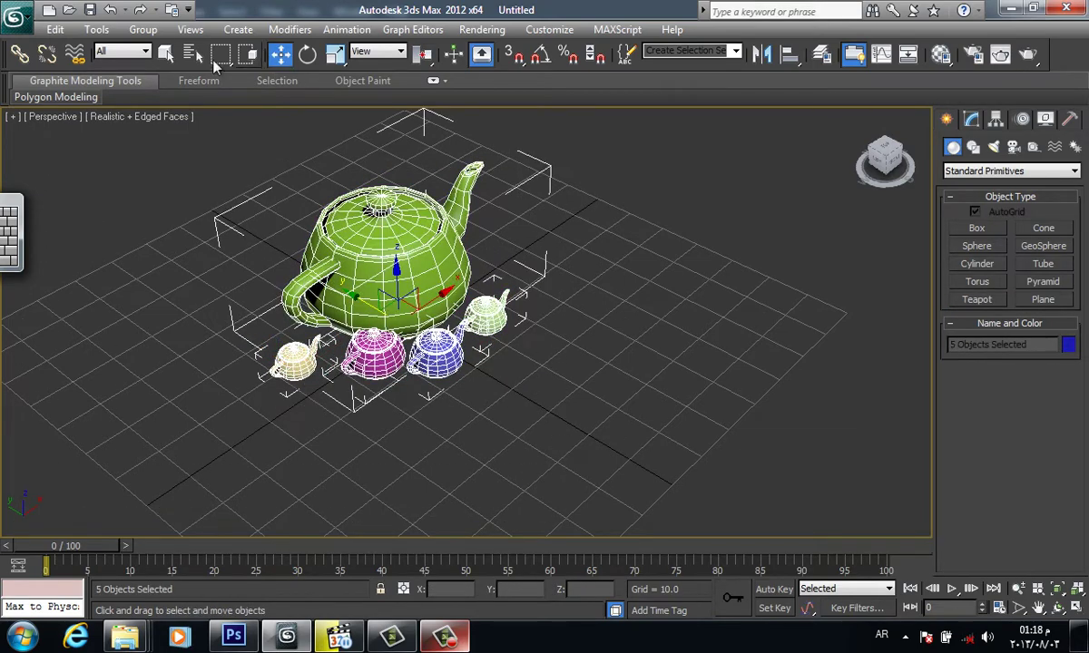
# - Group the five selected teapots as Group001
pyautogui.click(143, 29)
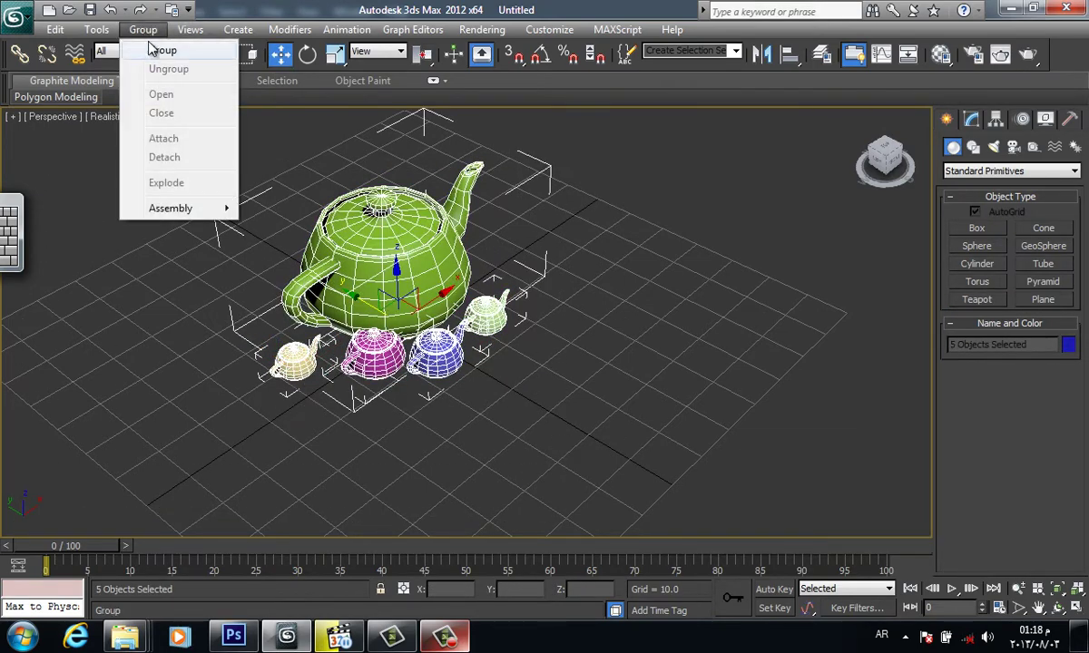
pyautogui.click(190, 29)
pyautogui.scroll(1, 395, 237)
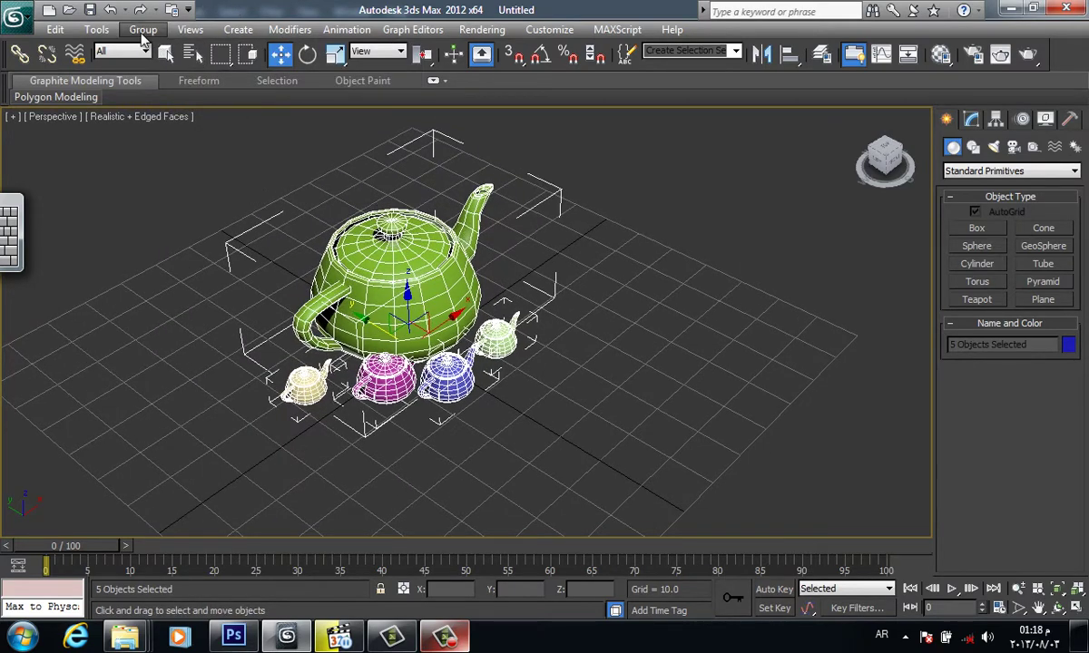
pyautogui.click(143, 33)
pyautogui.click(159, 51)
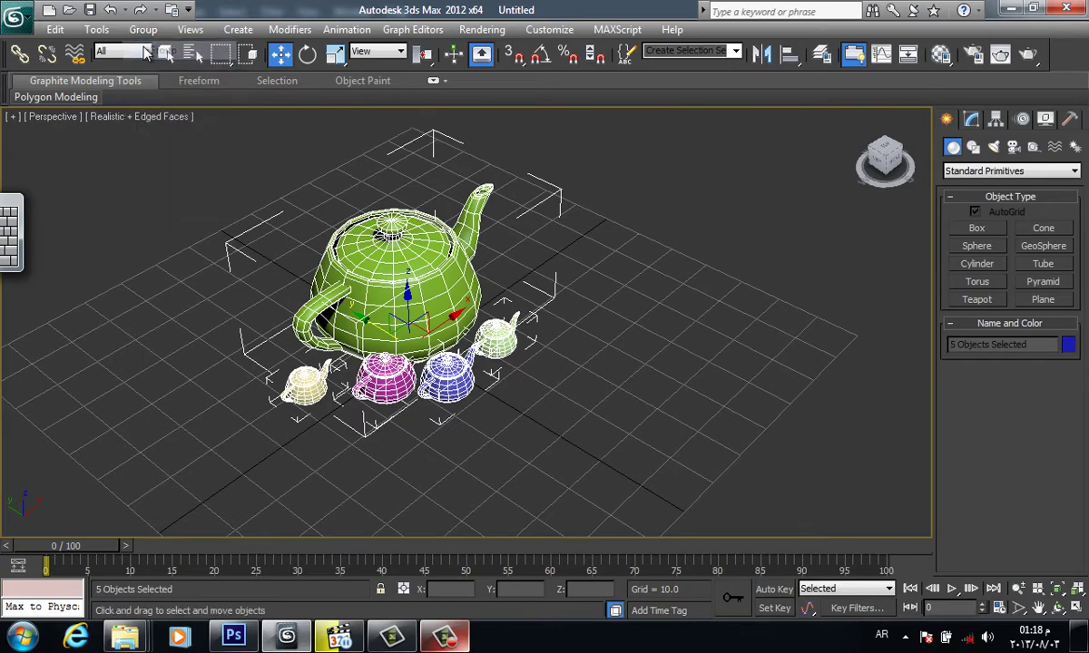
pyautogui.click(555, 346)
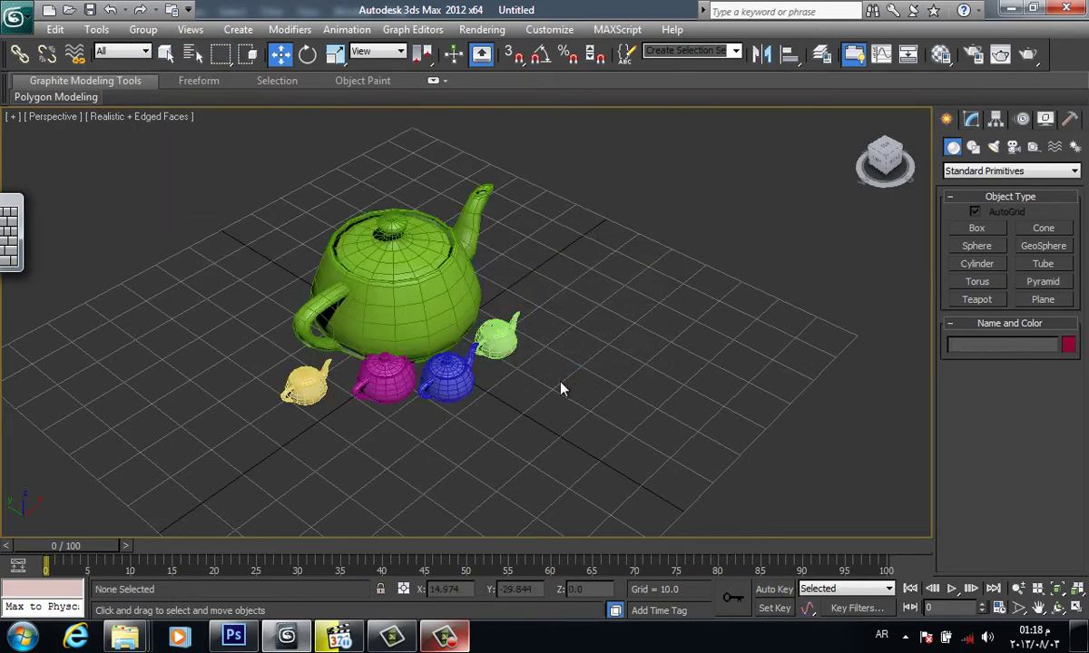
# - Move Group001 to the upper-left and back to the grid centre
pyautogui.moveTo(509, 381); pyautogui.dragTo(482, 312)
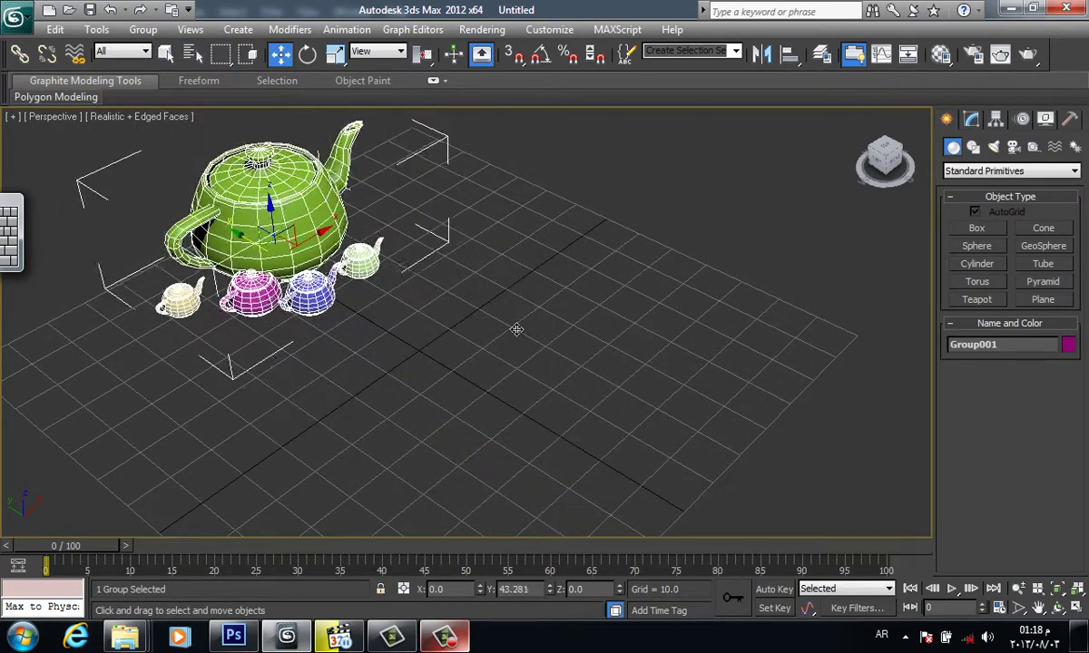
pyautogui.moveTo(482, 311); pyautogui.dragTo(437, 279)
pyautogui.click(438, 278)
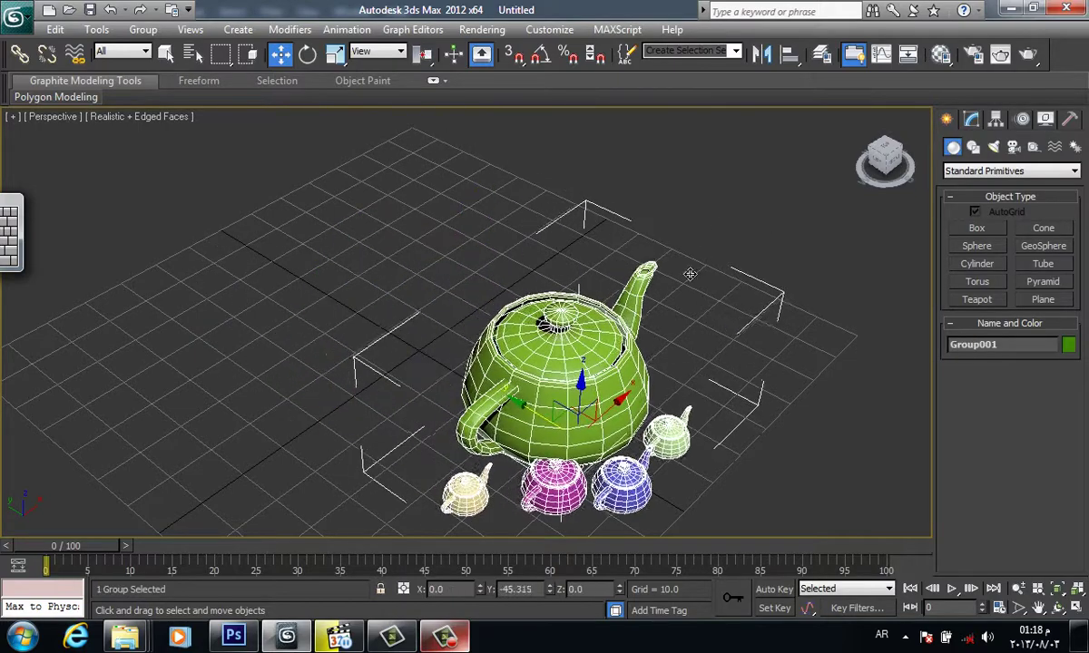
pyautogui.moveTo(451, 310); pyautogui.dragTo(390, 313)
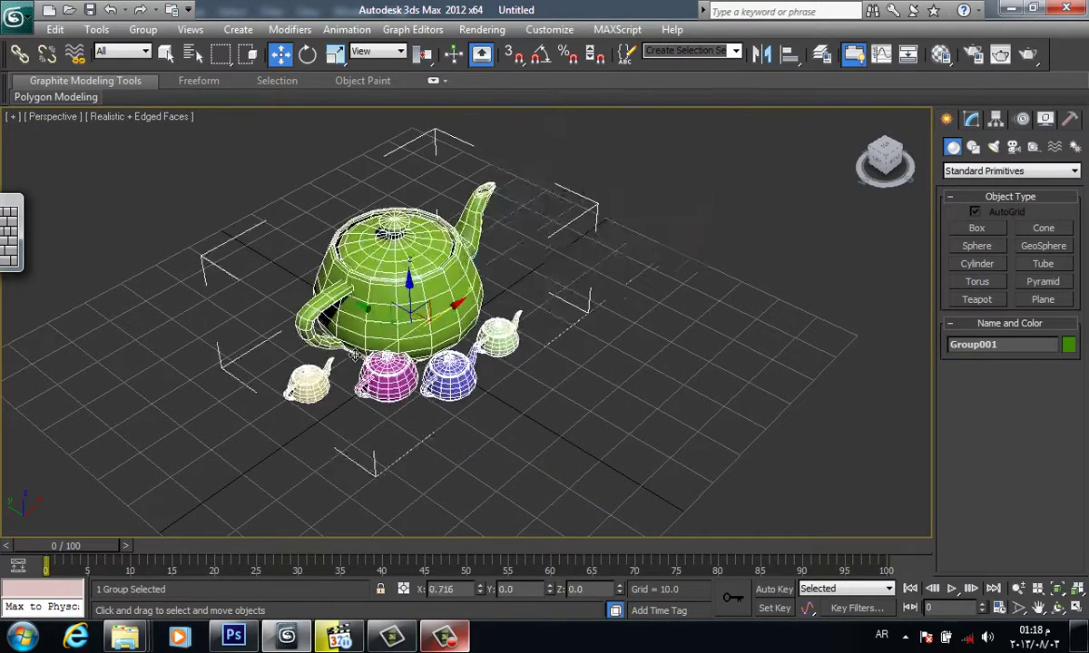
pyautogui.hotkey('ctrl', 'z')
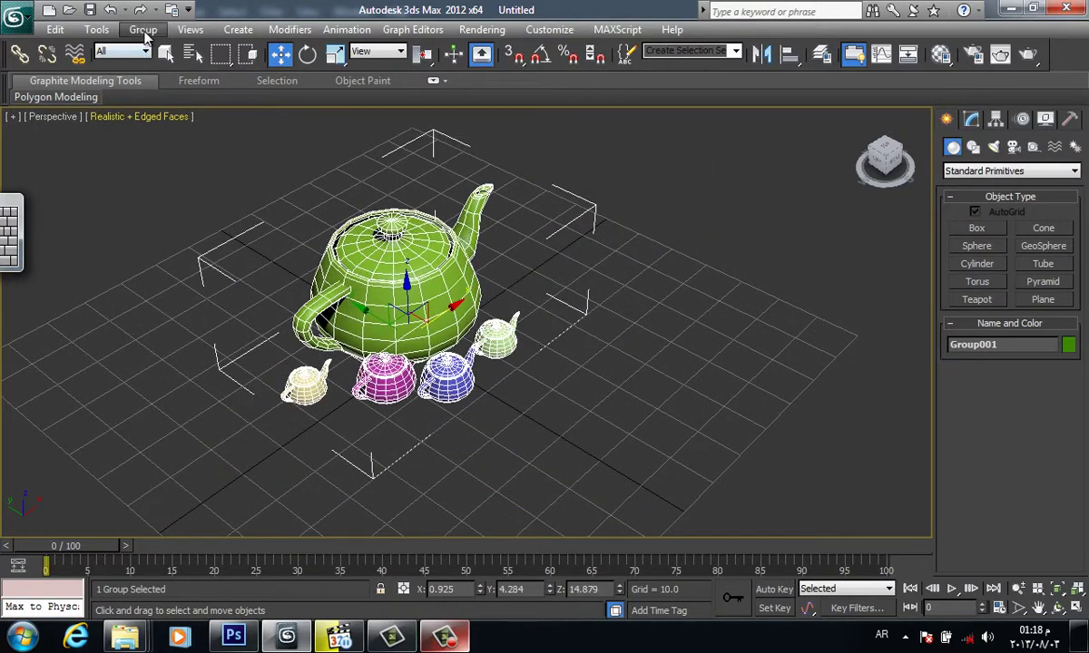
# - Ungroup Group001 and select the large teapot
pyautogui.click(143, 31)
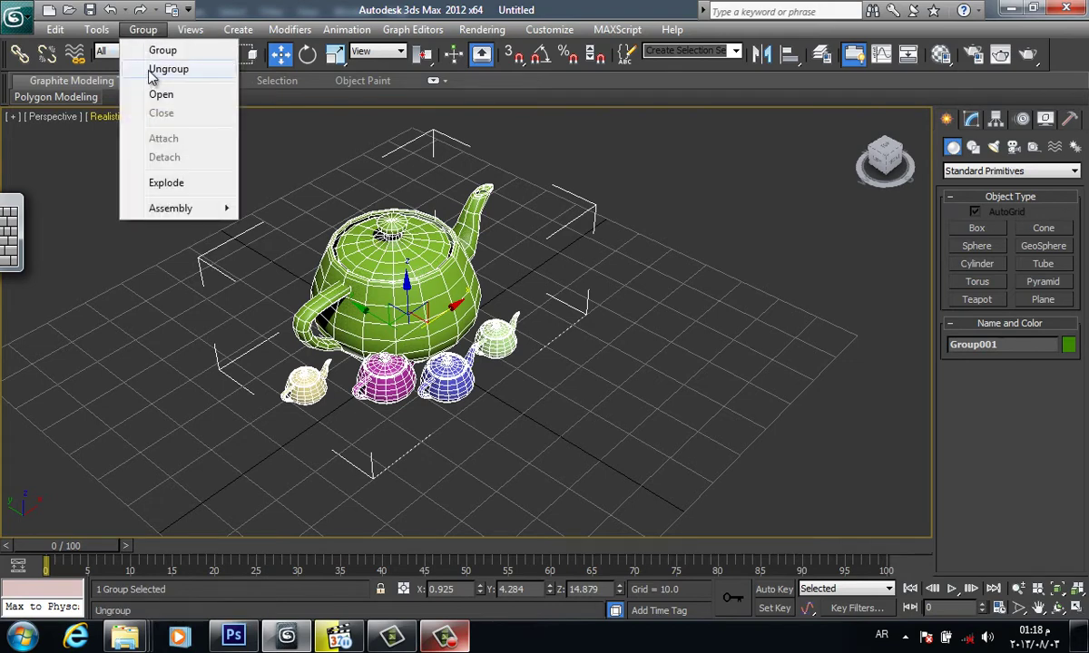
pyautogui.click(152, 73)
pyautogui.click(596, 302)
# - Move the large teapot down-left and back, then delete all five teapots
pyautogui.moveTo(472, 221)
pyautogui.mouseDown()
pyautogui.moveTo(365, 286)
pyautogui.moveTo(646, 255)
pyautogui.moveTo(596, 241)
pyautogui.moveTo(778, 226)
pyautogui.moveTo(668, 240)
pyautogui.moveTo(400, 347)
pyautogui.moveTo(418, 335)
pyautogui.mouseUp()
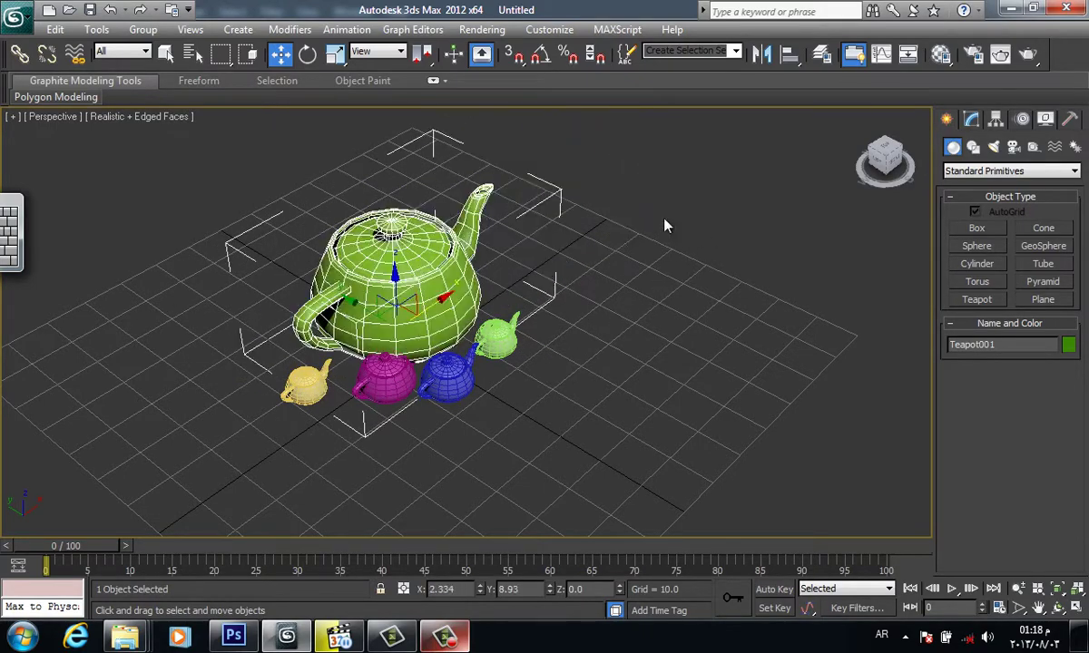
pyautogui.moveTo(666, 223); pyautogui.dragTo(57, 525)
pyautogui.press('Delete')
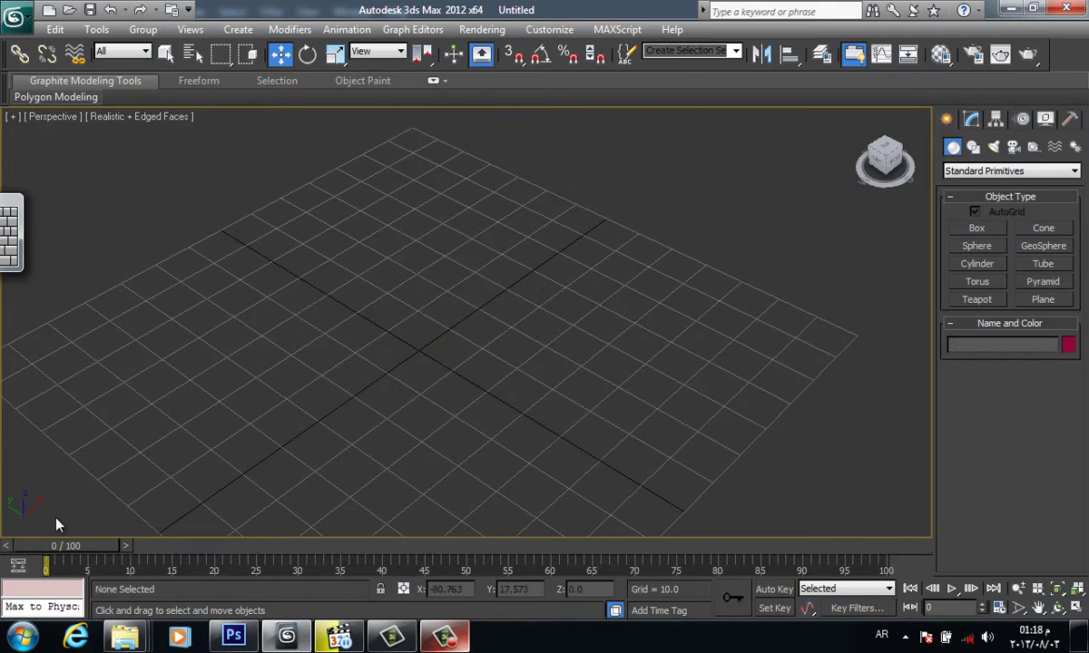
pyautogui.scroll(-2, 56, 524)
pyautogui.scroll(-3, 359, 391)
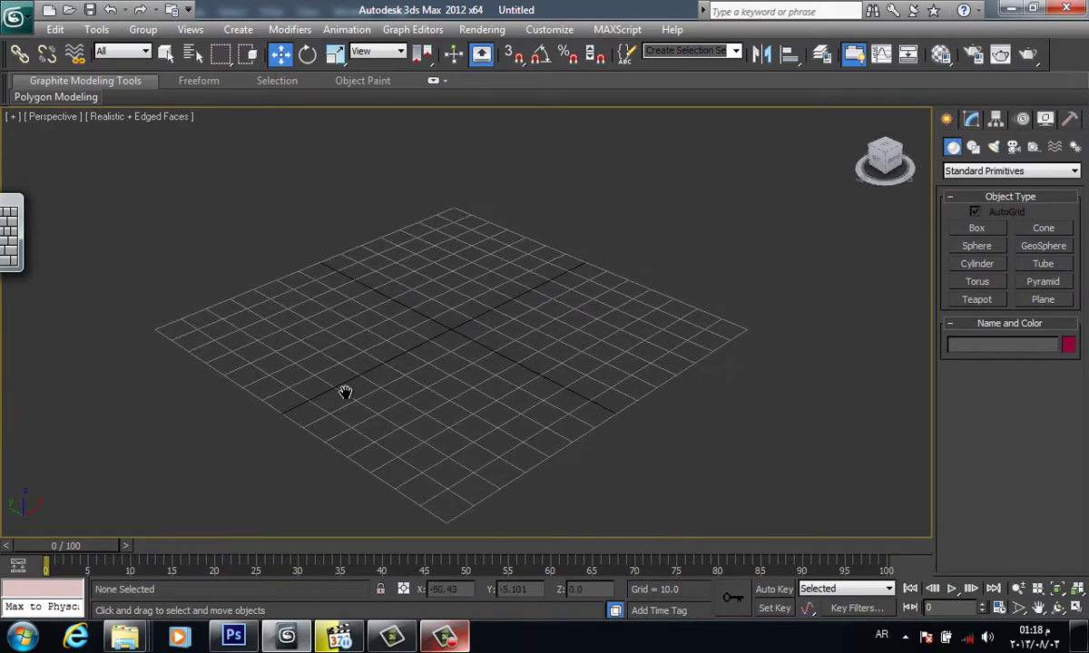
pyautogui.scroll(3, 345, 399)
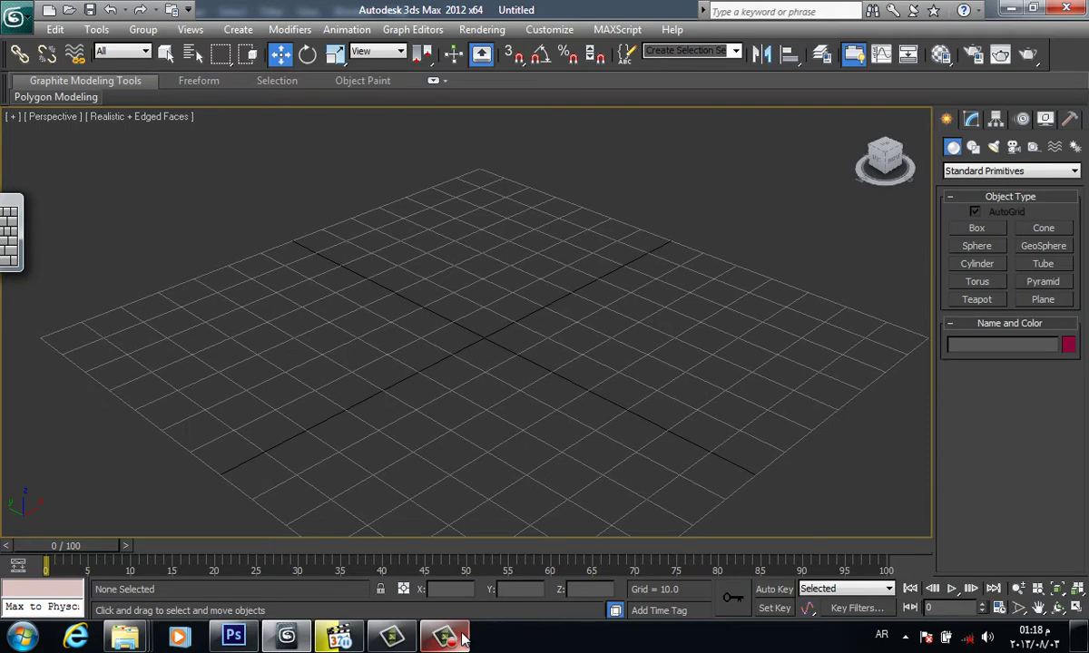
pyautogui.click(462, 640)
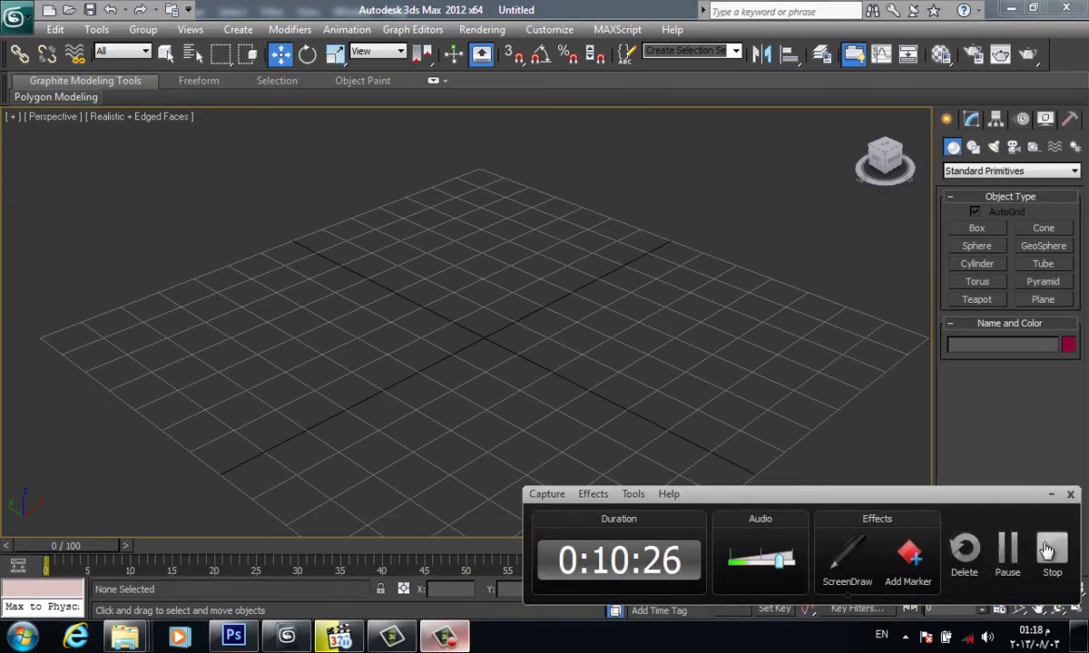